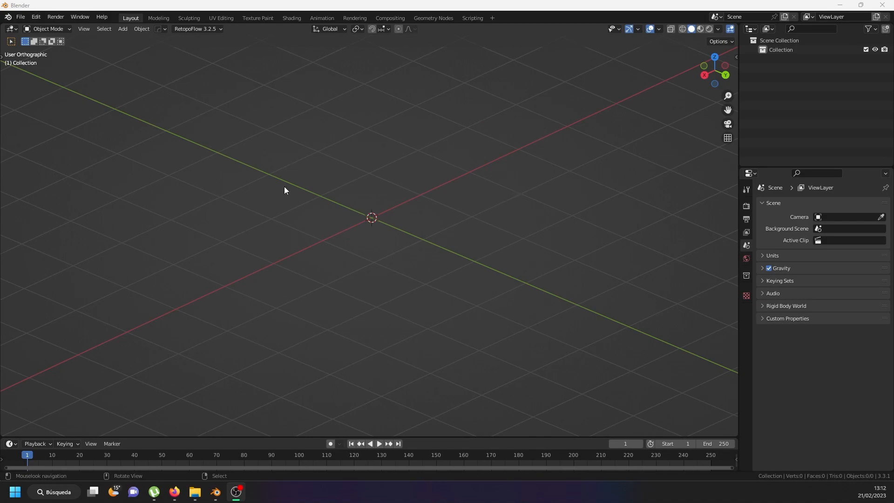
Step: Switch to the browser and examine the OTTTD towers reference sheet
middle_click_drag(381, 223, 412, 207)
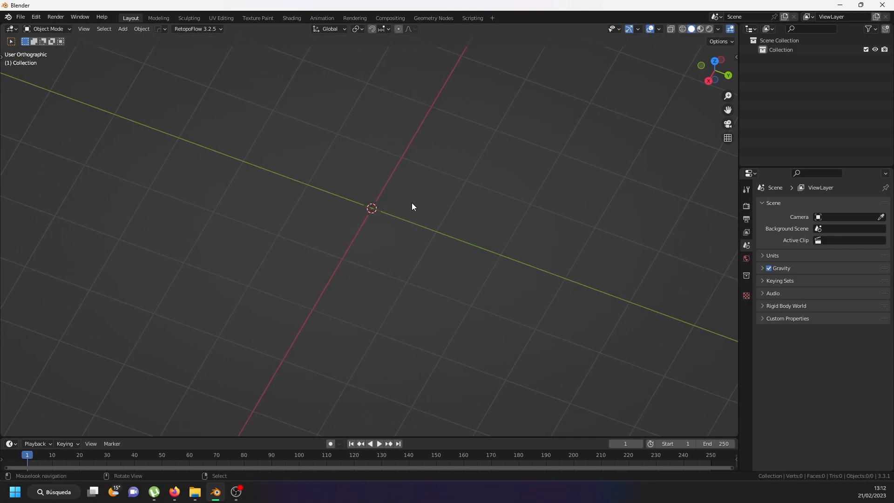
middle_click_drag(397, 231, 367, 277, "shift")
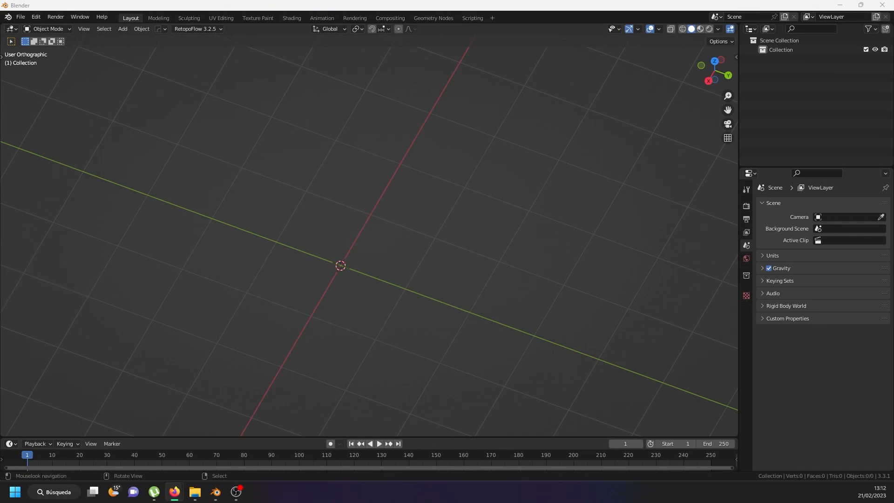
left_click_drag(1, 152, 468, 2)
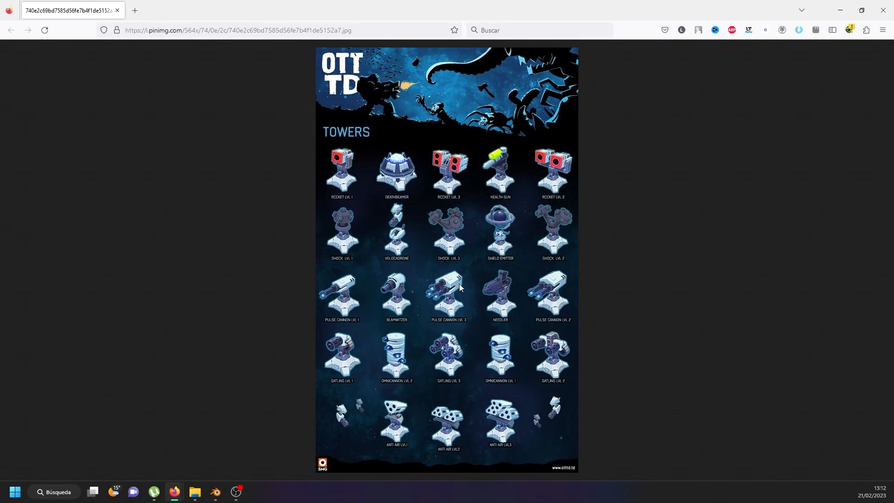
left_click_drag(572, 7, 0, 217)
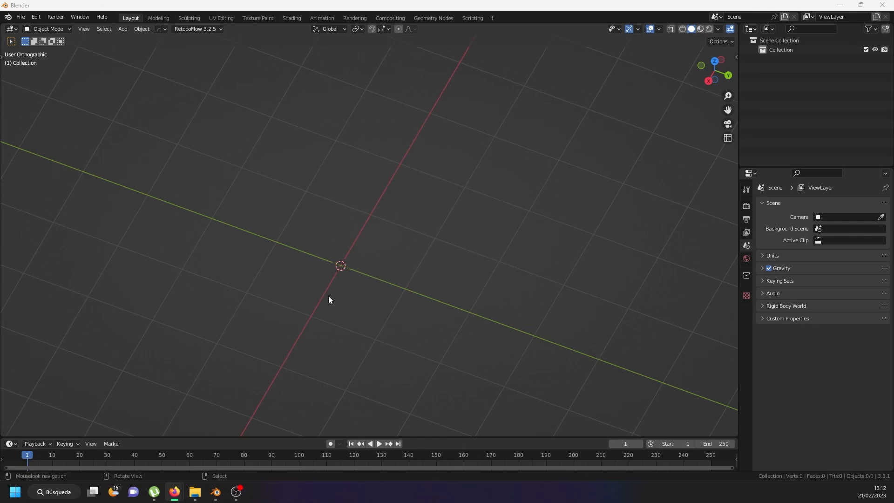
Step: Add a cube mesh at the world origin
middle_click_drag(343, 280, 402, 256)
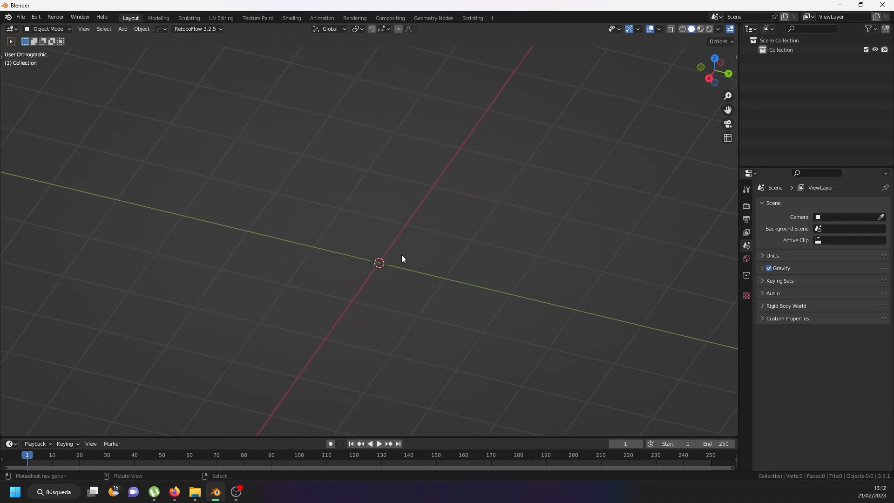
key("shift")
key("shift+a")
mouse_move(401, 255)
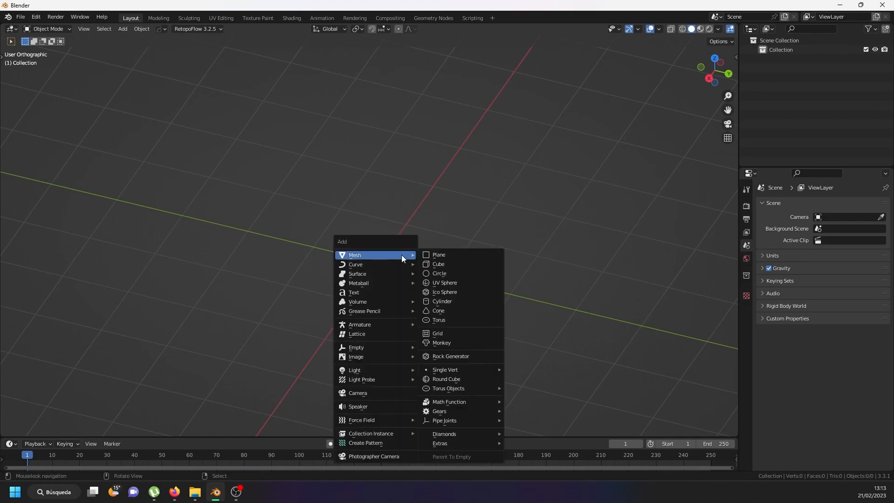
left_click(433, 263)
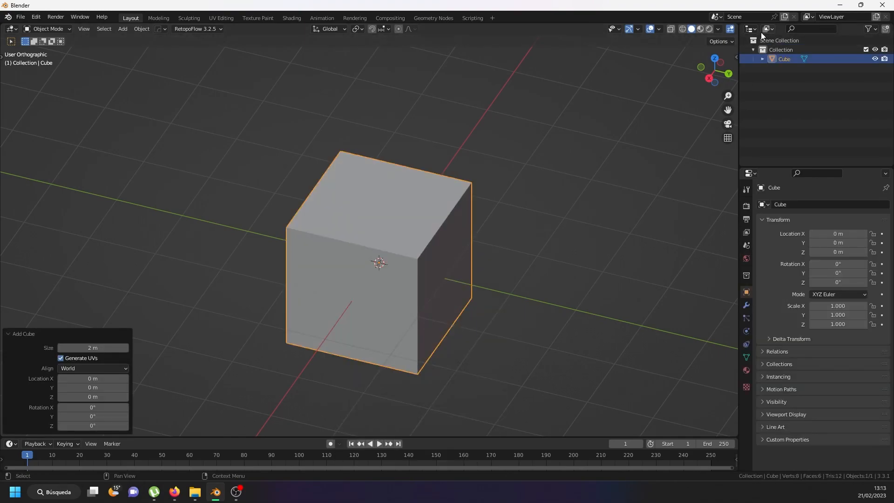
Step: Start the Shortcut VUr display so that pressed keys and mouse actions show in the viewport
left_click(735, 57)
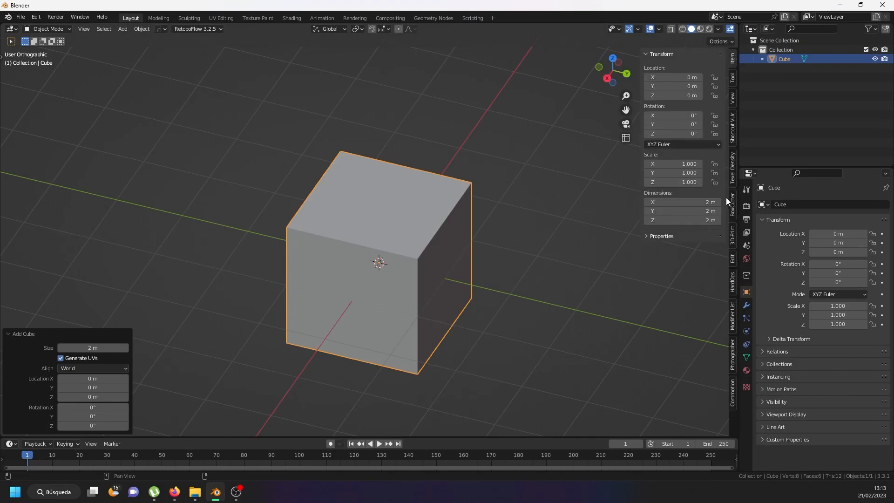
left_click(730, 140)
left_click(658, 67)
scroll(511, 331, "down", 8)
scroll(511, 331, "up", 4)
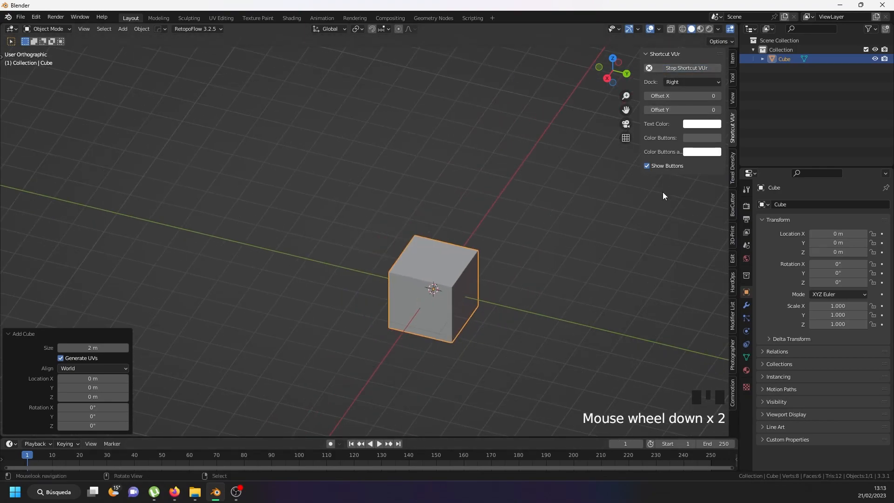
key("n")
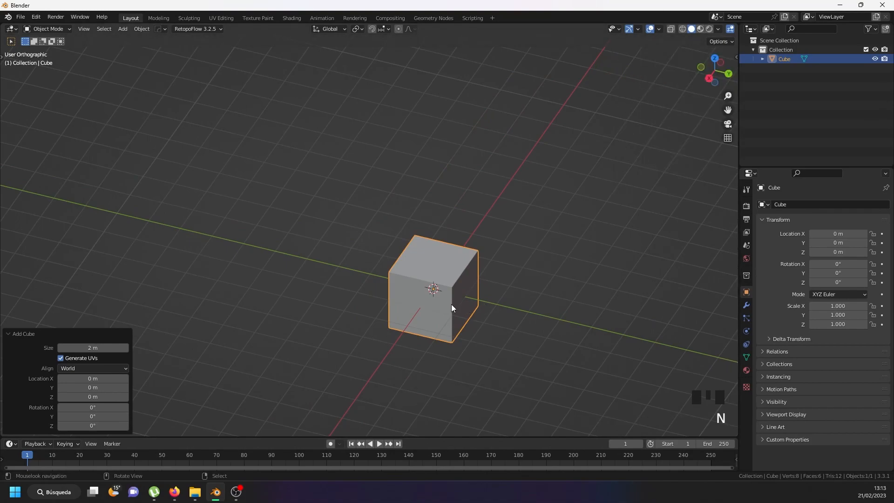
Step: In Edit Mode, raise the whole cube mesh about 1 m along Z so its base rests on the ground line
middle_click_drag(449, 289, 409, 229, "shift")
key("Tab")
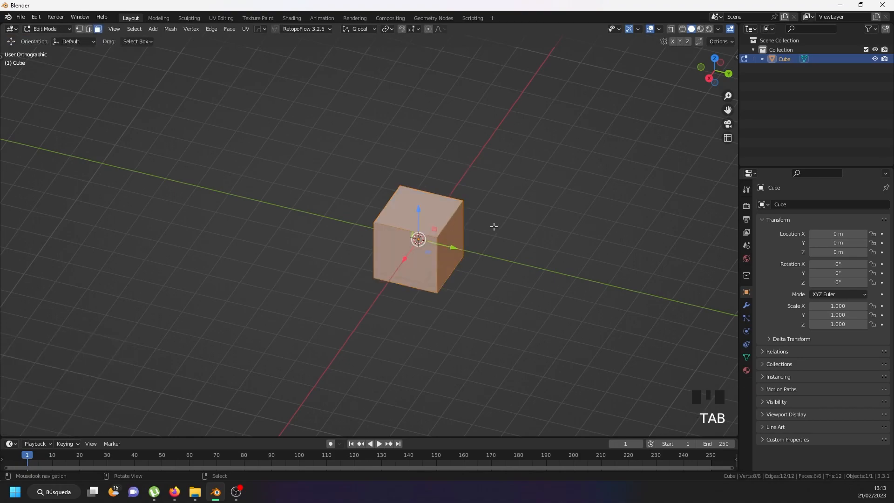
key("KP_1")
scroll(441, 199, "up", 3)
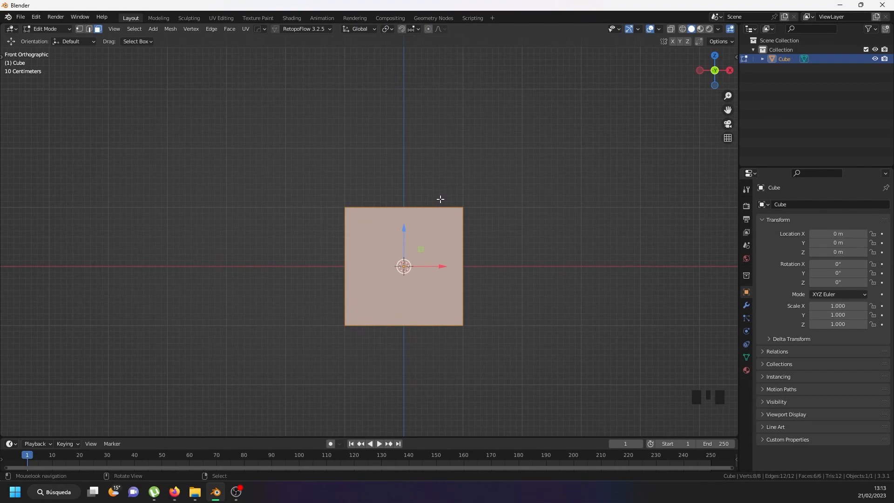
left_click_drag(404, 232, 407, 174)
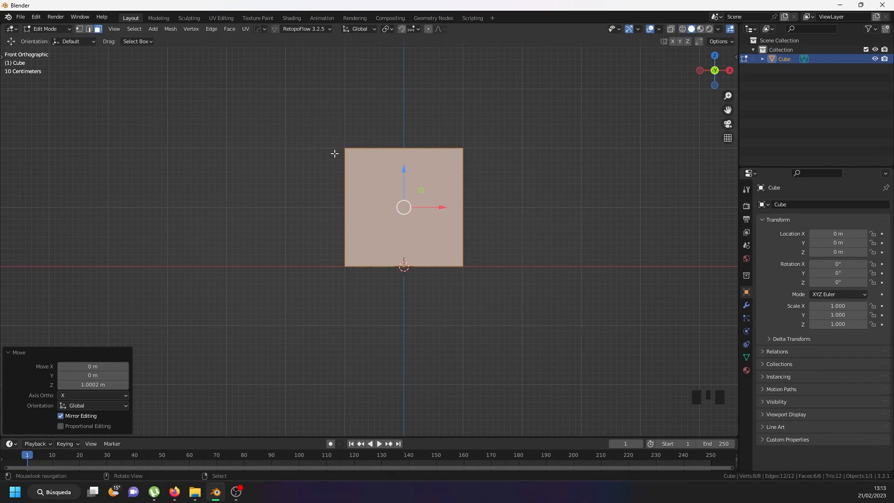
middle_click_drag(490, 183, 466, 229)
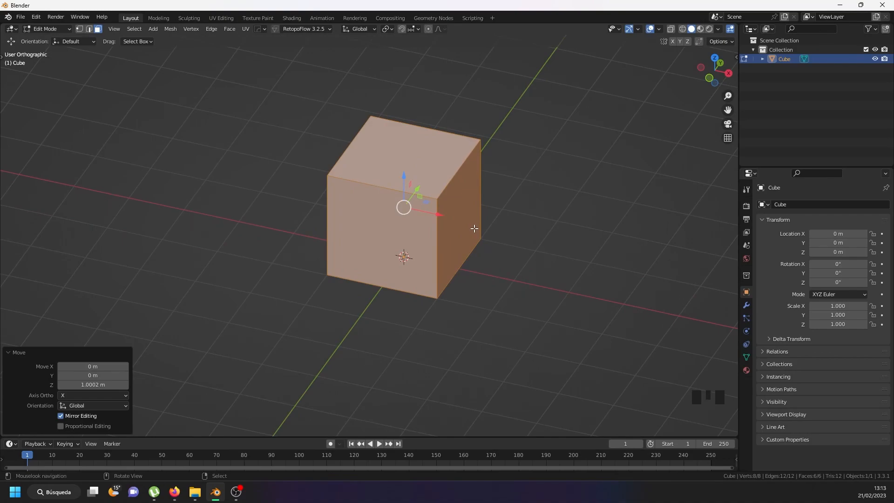
Step: Flatten the cube by lowering its top face about 1.01 m along Z
right_click(388, 174)
key("KP_1")
left_click_drag(407, 124, 404, 183)
middle_click_drag(405, 182, 383, 246)
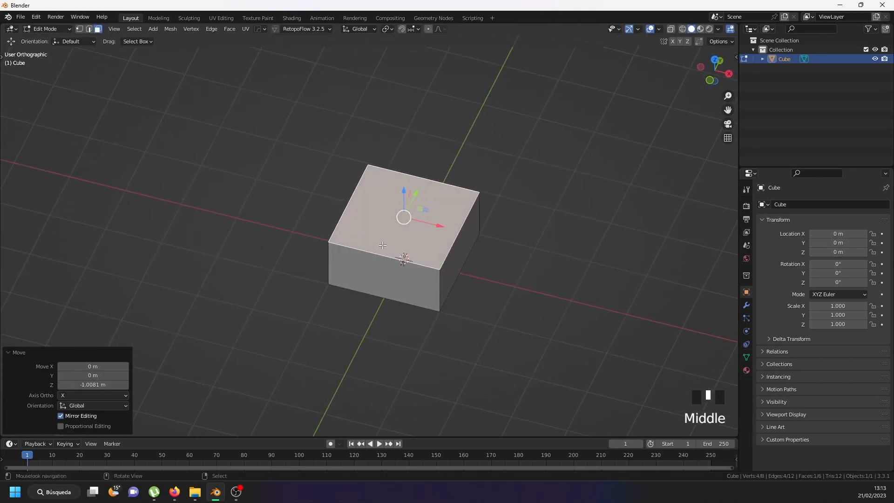
Step: Switch to the browser and check the tower bases in the reference sheet
scroll(384, 246, "up", 2)
key("alt+Tab")
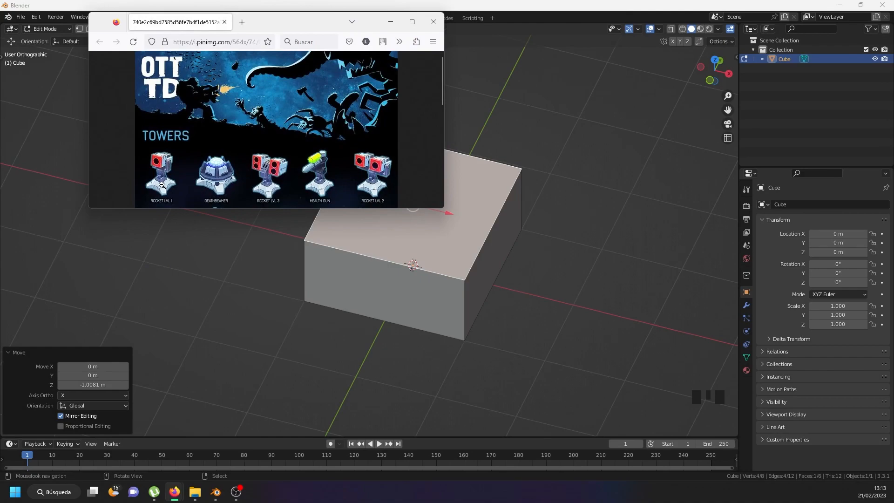
left_click_drag(308, 25, 0, 60)
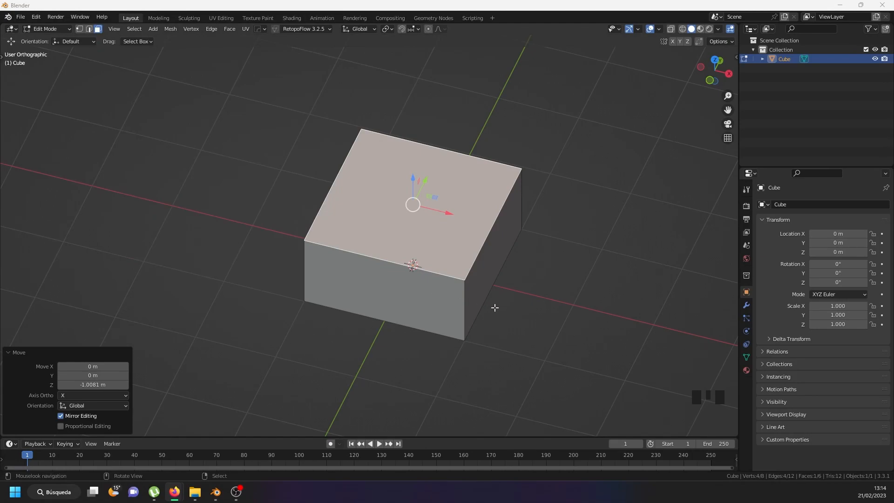
Step: Bevel the four edges of the block's top face with a width of about 0.36 m and one segment
right_click(460, 293)
right_click(461, 262)
key("ctrl")
right_click(575, 317)
scroll(554, 309, "down", 3)
scroll(460, 249, "up", 4)
right_click(461, 248)
key("ctrl+v")
key("ctrl+b")
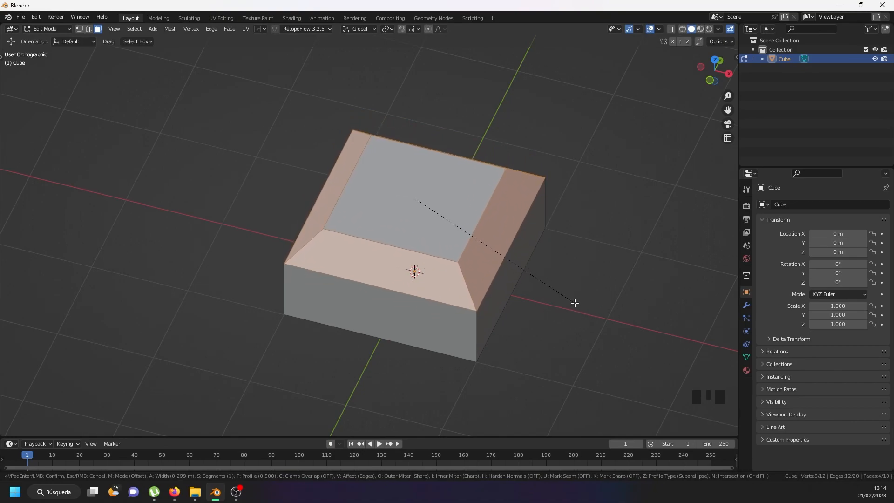
left_click(579, 305)
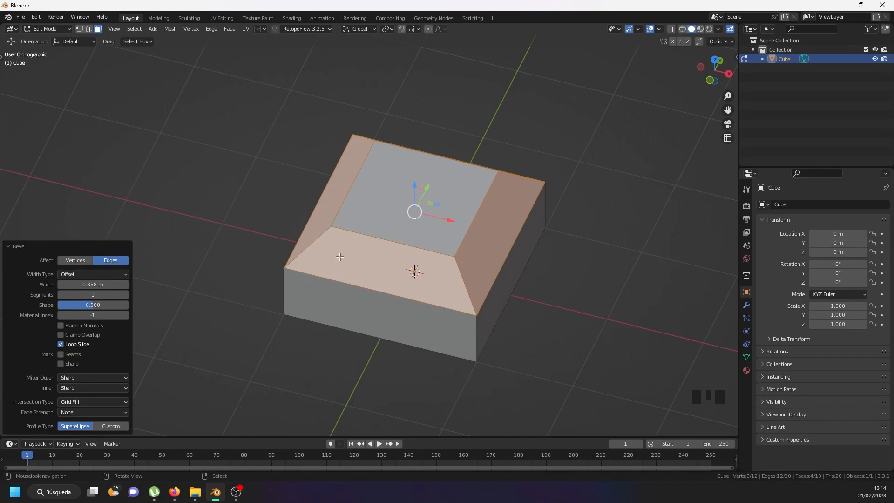
Step: Lower the bevelled top section about 0.18 m along Z, and the edge loop beneath the slopes about 0.05 m more
middle_click_drag(401, 258, 405, 162)
left_click_drag(415, 173, 418, 192)
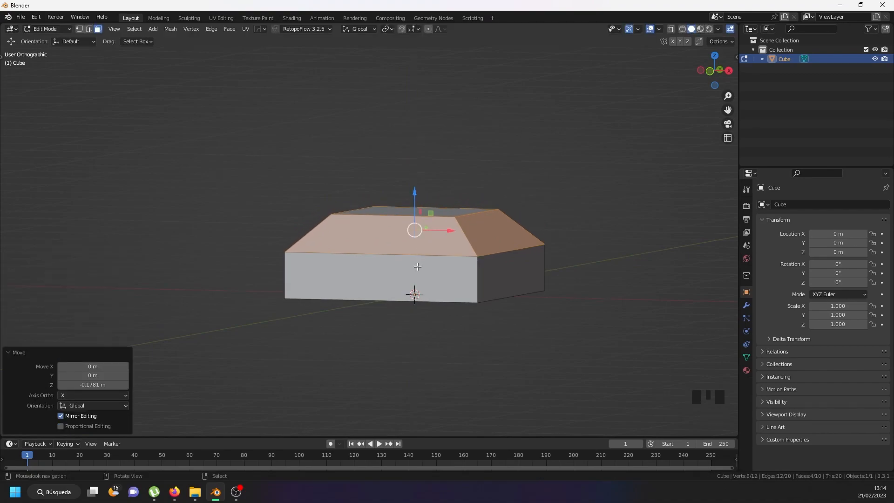
right_click(416, 257)
left_click(89, 28)
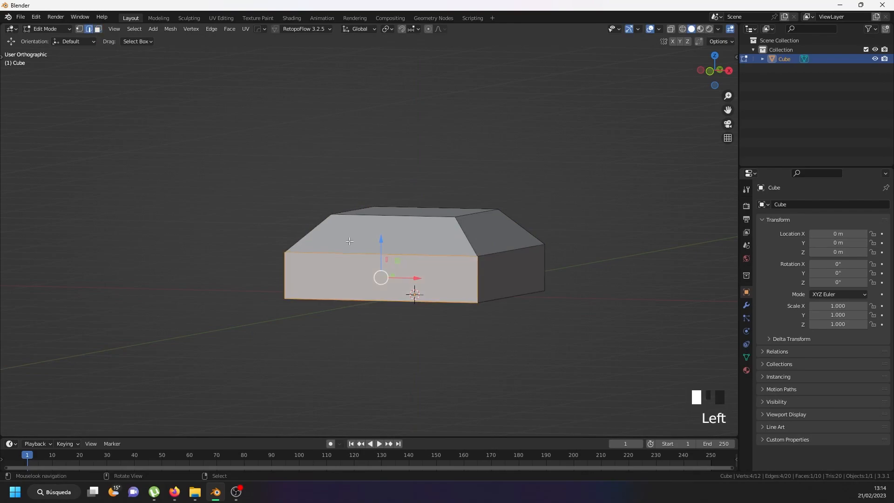
right_click(406, 257)
right_click(406, 257, "alt+shift")
right_click(406, 257, "alt+shift")
right_click(405, 257, "alt+shift")
left_click_drag(414, 216, 417, 219)
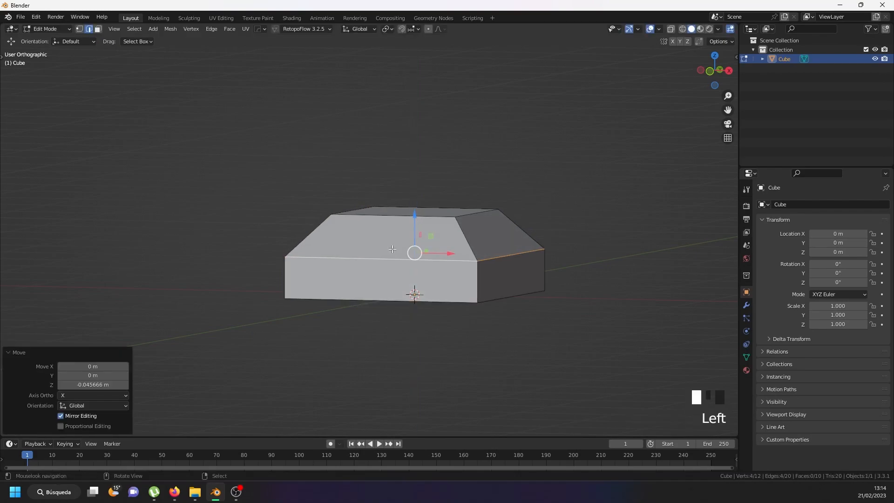
Step: Bevel the four sloped corner edges and the vertical edges below them with a width of about 0.29 m and one segment
middle_click_drag(366, 214, 337, 256)
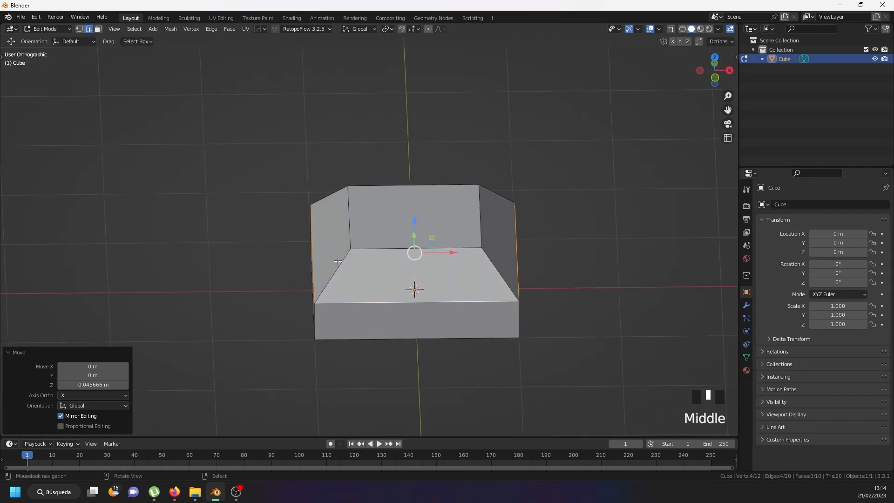
right_click(337, 260, "alt+shift")
right_click(337, 260, "alt+shift")
right_click(337, 260, "alt+shift")
right_click(480, 274, "alt+shift")
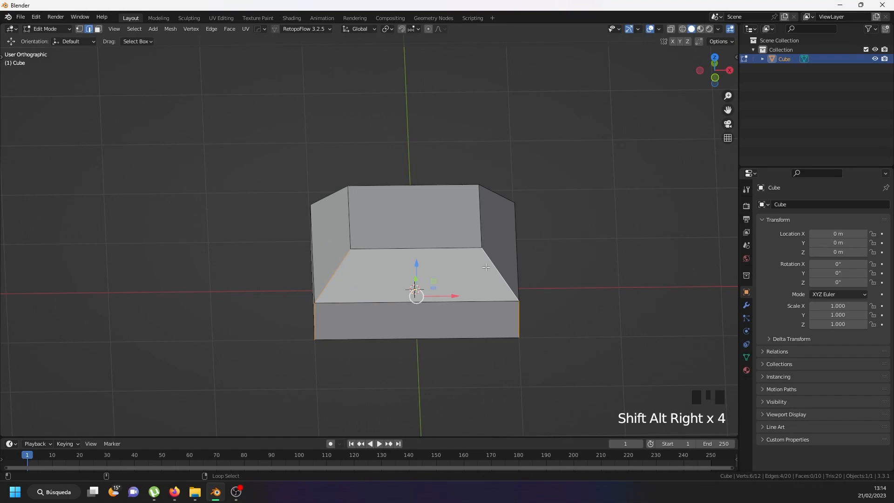
right_click(487, 263)
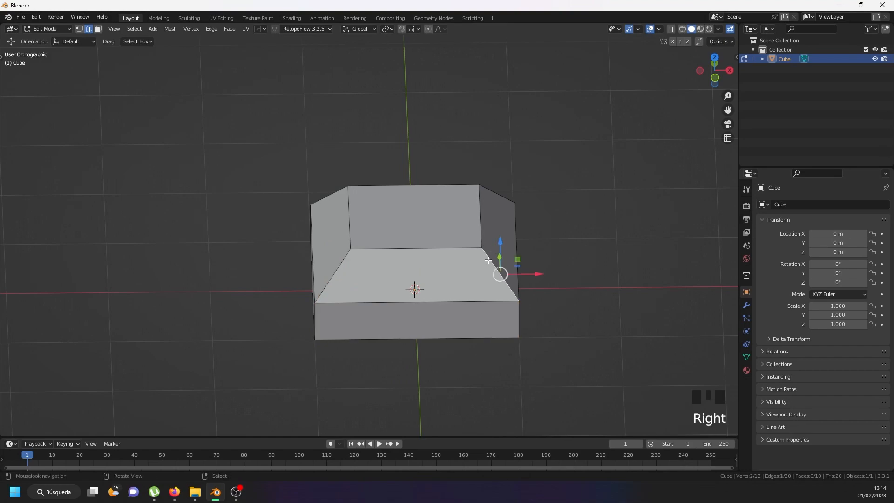
right_click(488, 260, "ctrl+alt+shift")
right_click(488, 263, "ctrl+alt+shift")
right_click(518, 326, "ctrl+alt+shift")
middle_click_drag(519, 326, 478, 299)
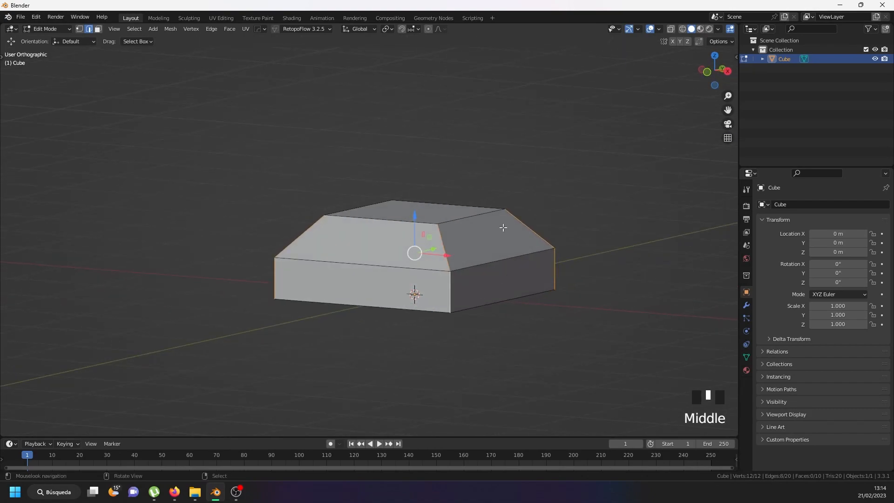
middle_click_drag(446, 268, 503, 280)
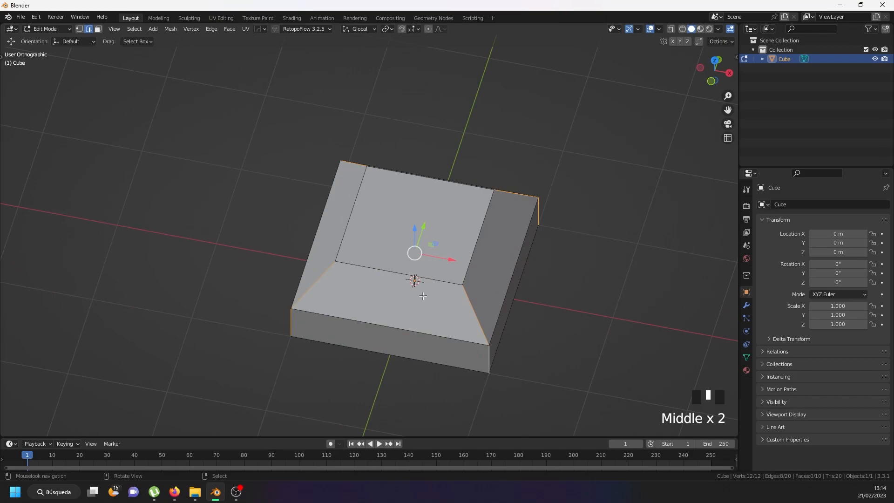
scroll(492, 308, "up", 3)
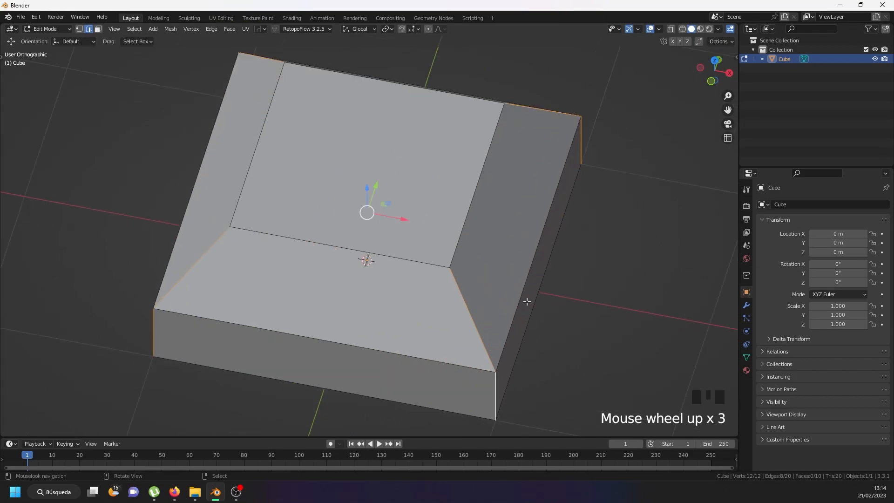
key("ctrl+b")
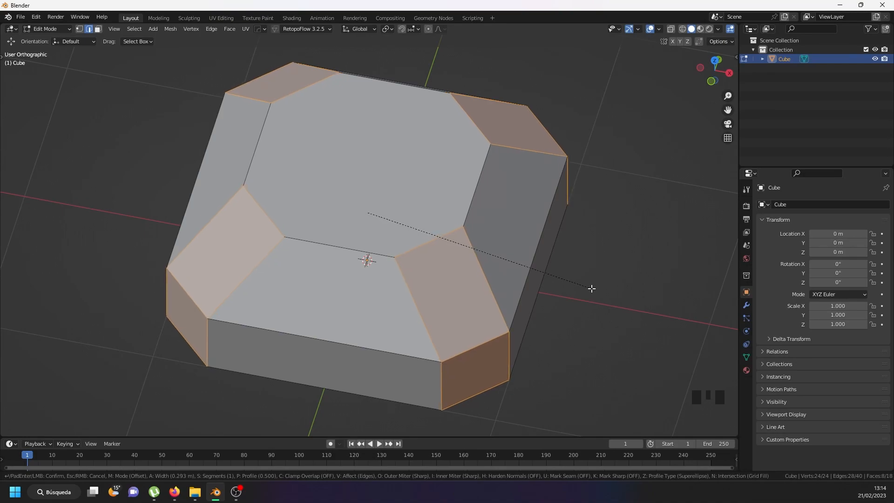
left_click(592, 289)
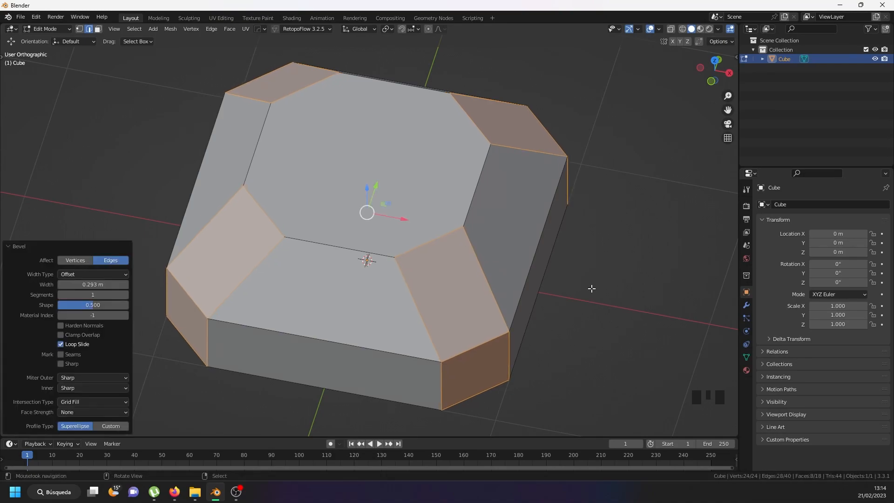
Step: Scale the four corner edges of the top face to about 0.4, using individual origins as the pivot
right_click(416, 242)
right_click(278, 180, "shift")
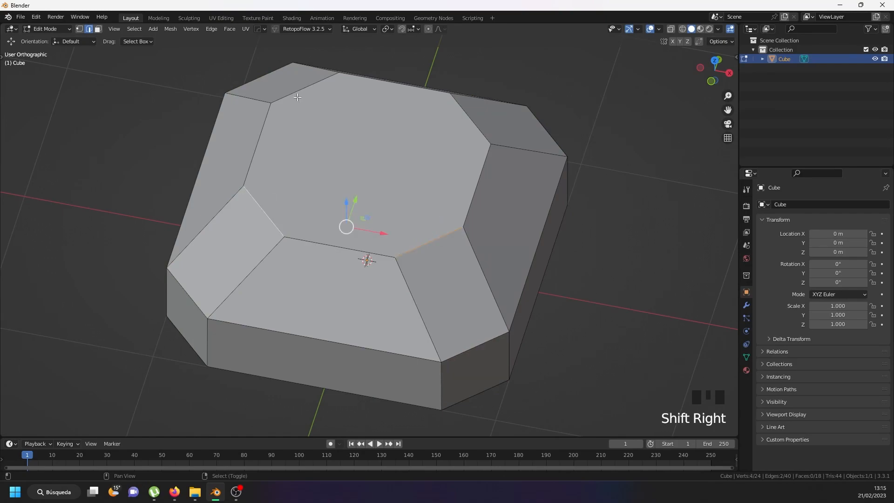
right_click(298, 97, "shift")
right_click(467, 117, "shift")
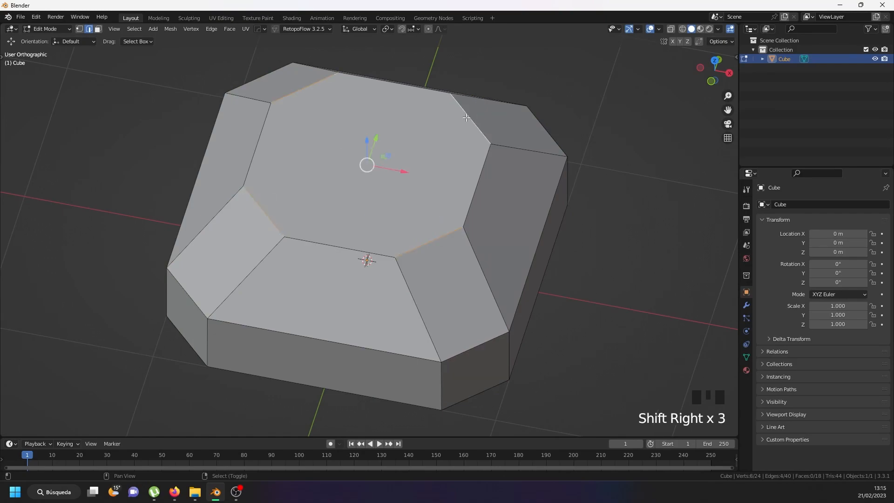
left_click(391, 29)
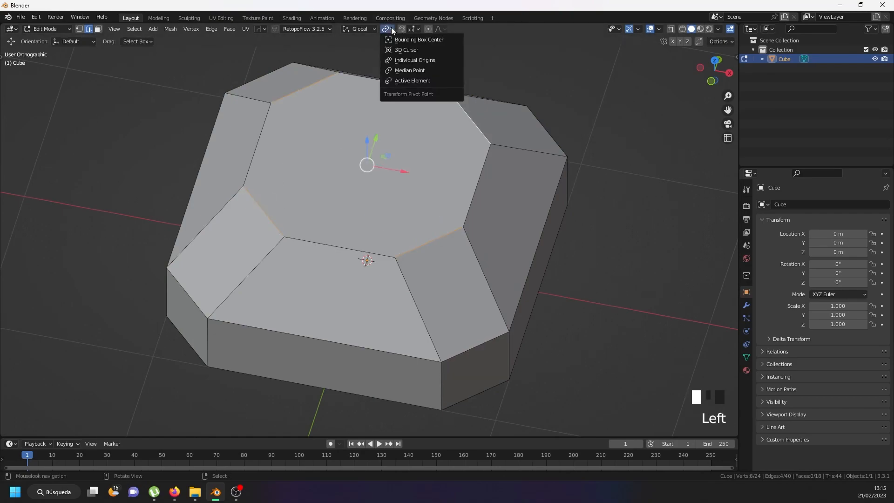
left_click(400, 63)
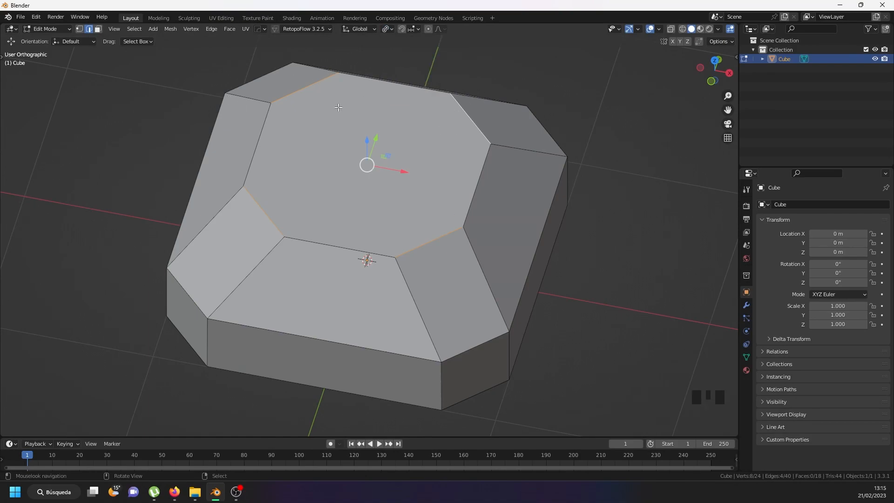
key("s")
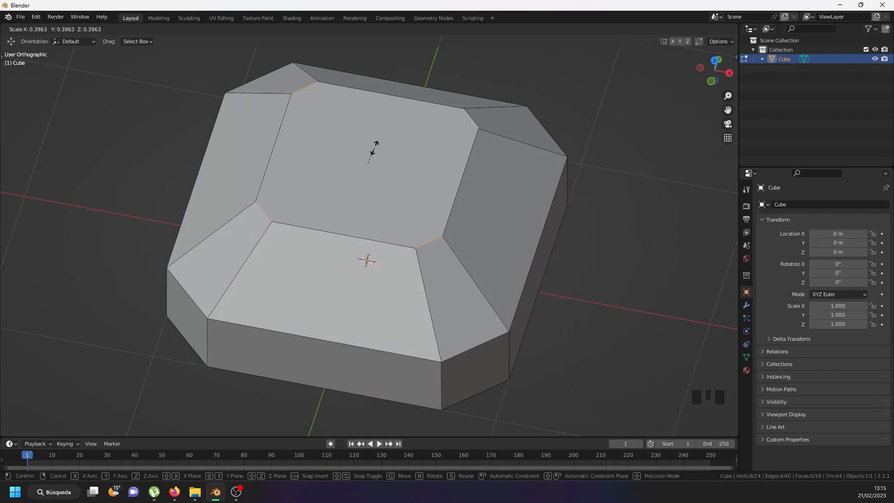
left_click(374, 148)
Step: Switch to the browser to compare the base shape with the towers in the reference sheet, and return to Blender
left_click_drag(0, 179, 0, 205)
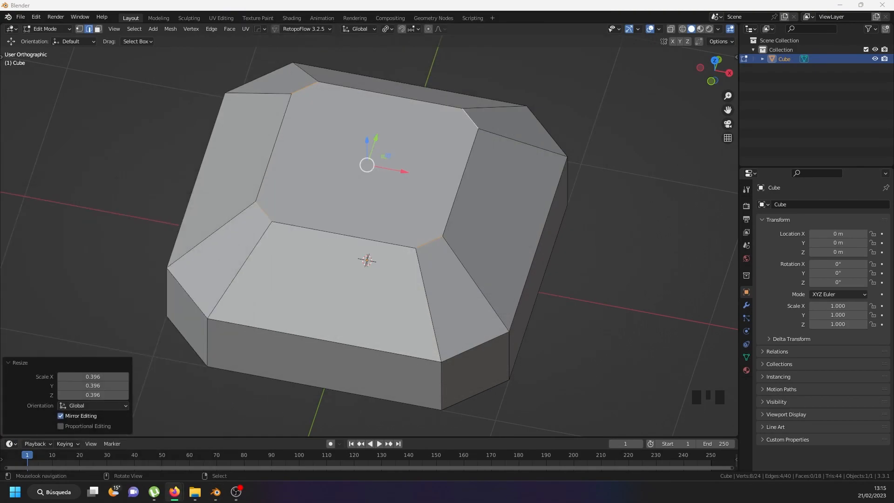
left_click_drag(0, 205, 478, 2)
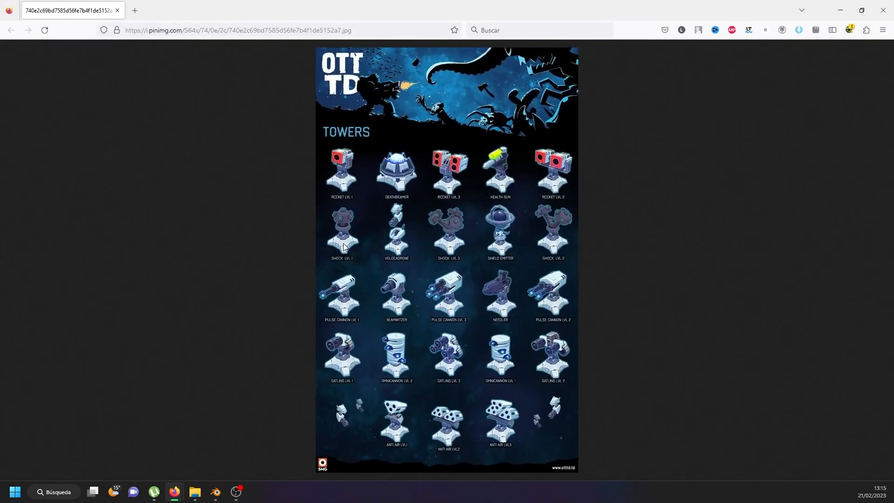
left_click_drag(537, 8, 0, 200)
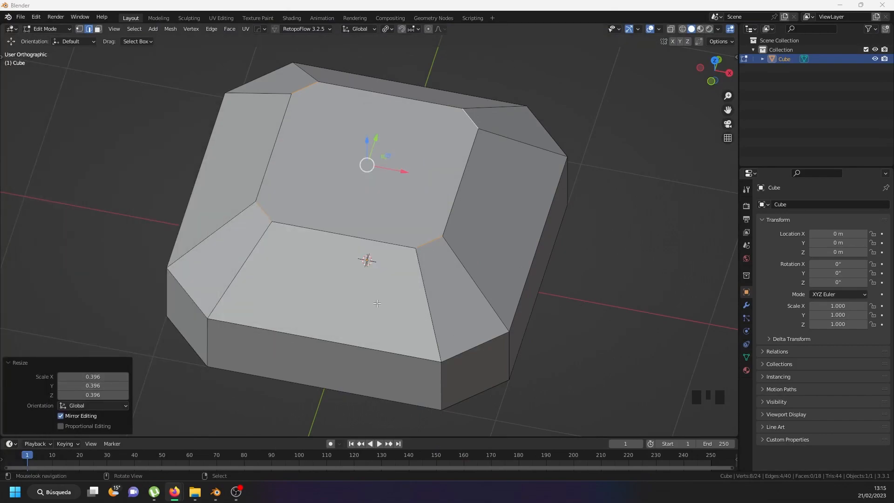
Step: Connect the top face's corner vertices with two parallel edges across it, one near each of two opposite sides
scroll(294, 318, "down", 2)
scroll(400, 353, "up", 3)
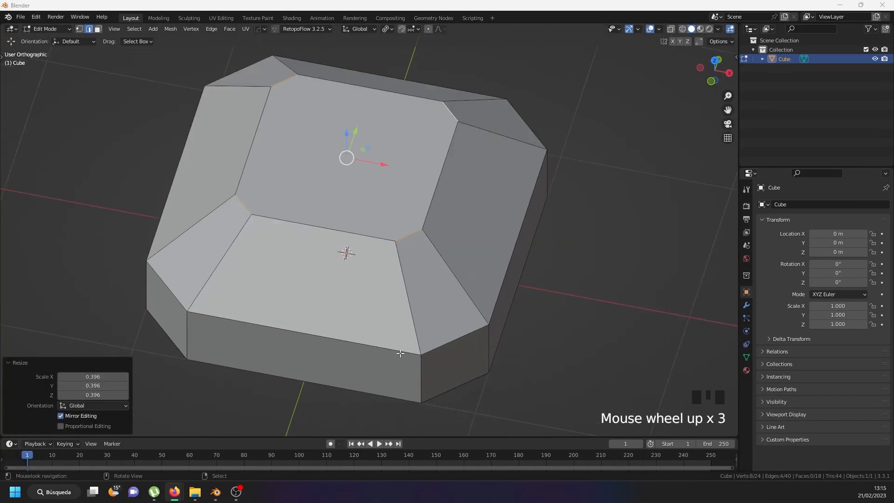
right_click(430, 373)
middle_click_drag(430, 373, 326, 228, "shift")
scroll(326, 228, "down", 1)
scroll(335, 226, "up", 3)
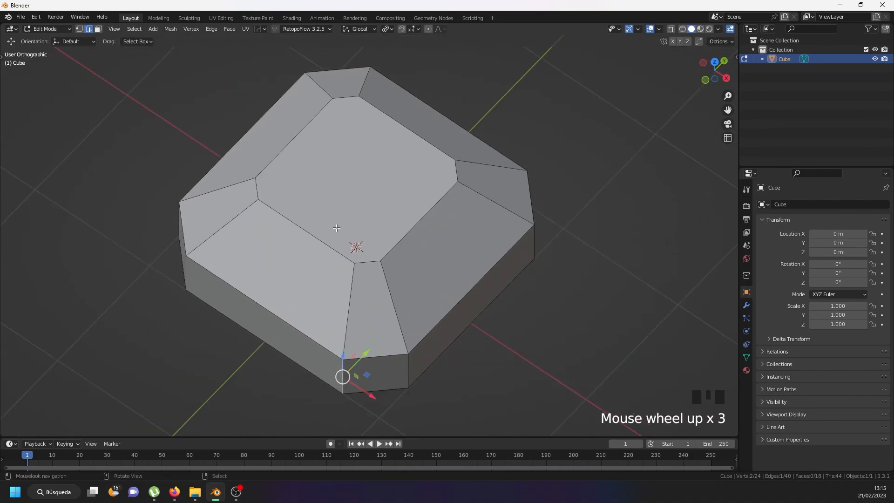
left_click(79, 29)
right_click(381, 251)
right_click(264, 177, "shift")
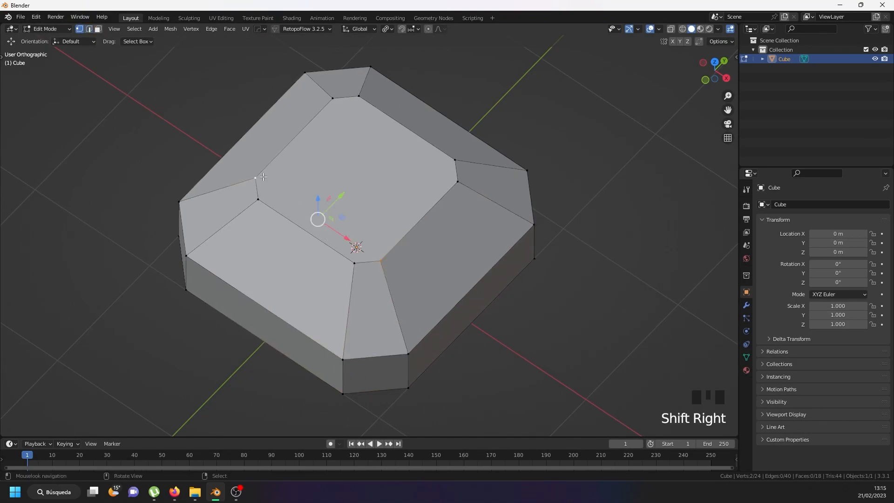
key("j")
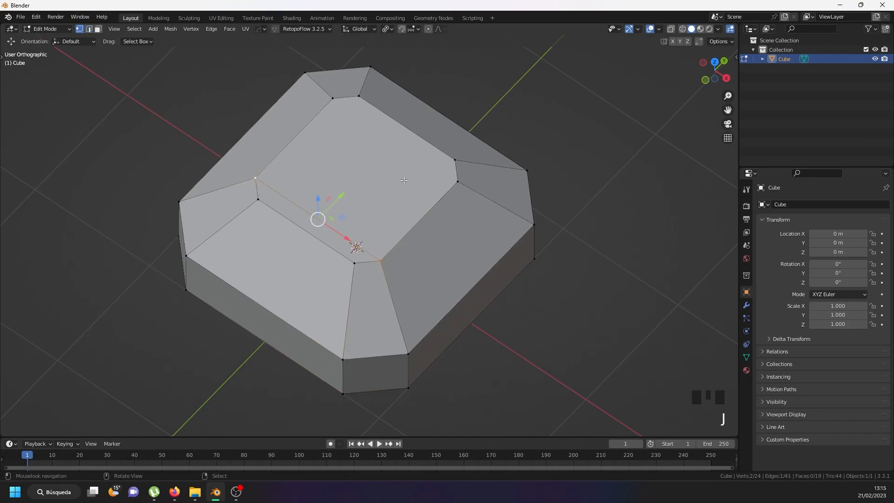
right_click(455, 180)
right_click(338, 104, "shift")
key("j")
Step: Connect the underside's corner vertices with two parallel edges across the bottom face
scroll(383, 228, "down", 3)
middle_click_drag(388, 262, 373, 143)
scroll(358, 102, "up", 1)
right_click(358, 102)
right_click(259, 254, "shift")
key("j")
right_click(475, 176)
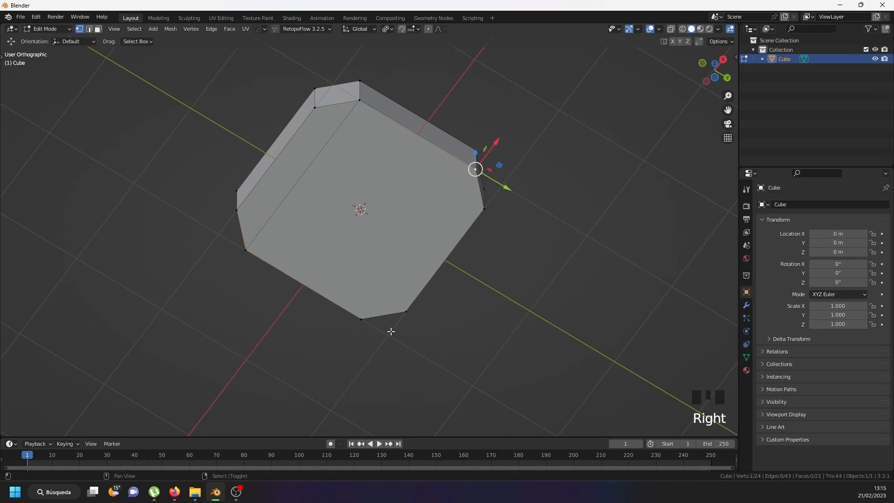
right_click(359, 328, "shift")
key("j")
Step: Extrude one vertical corner face of the base outward about 0.7 m along its normal to form a leg
middle_click_drag(396, 121, 451, 196)
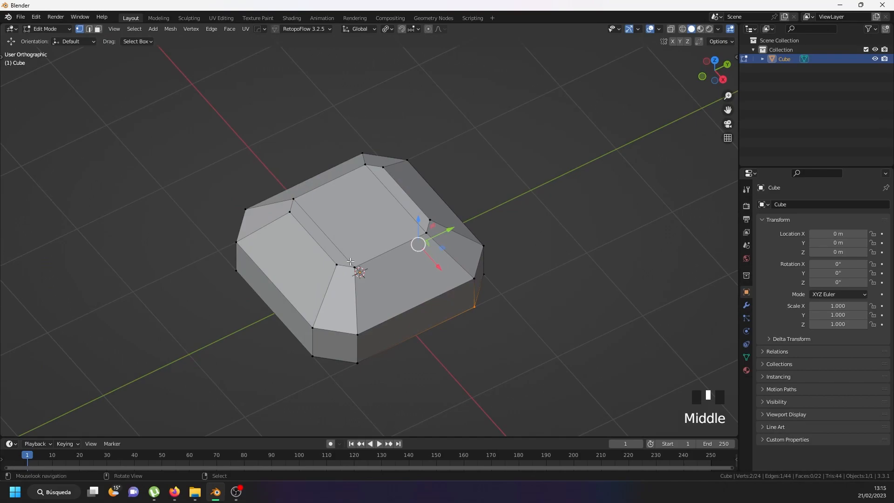
middle_click_drag(345, 292, 381, 203)
scroll(381, 202, "down", 3, "shift")
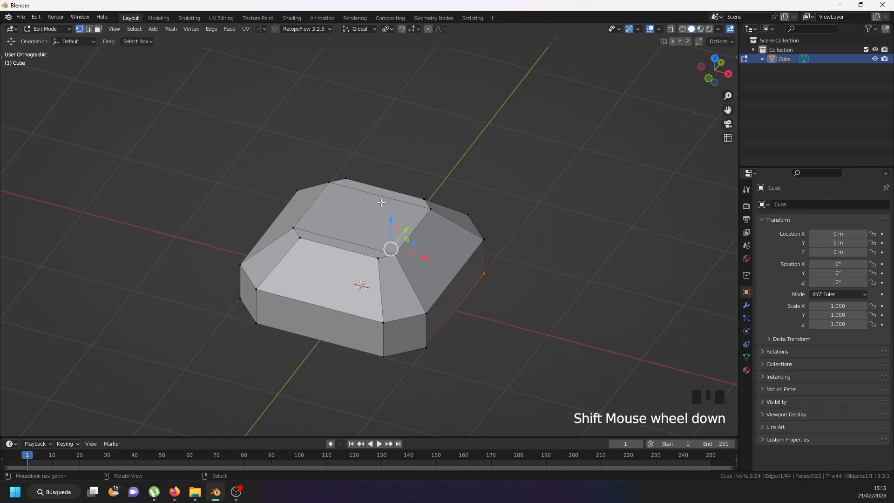
middle_click_drag(420, 309, 356, 303, "shift")
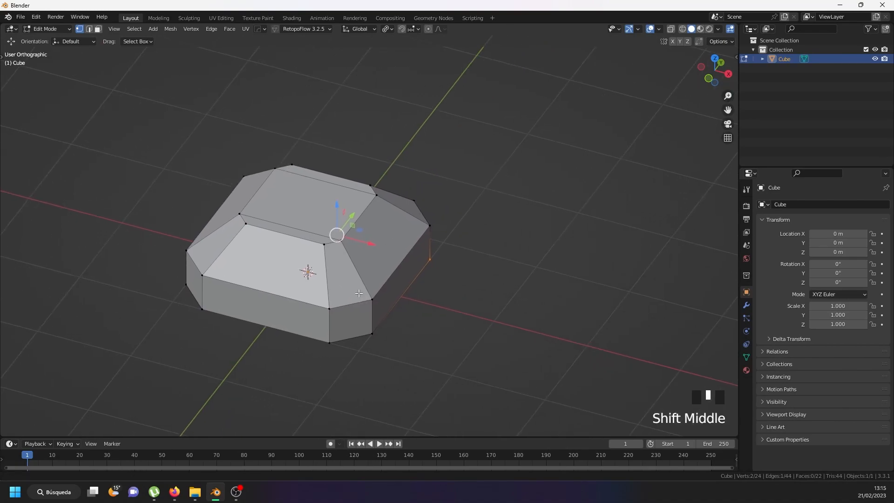
scroll(354, 304, "up", 3)
left_click(101, 32)
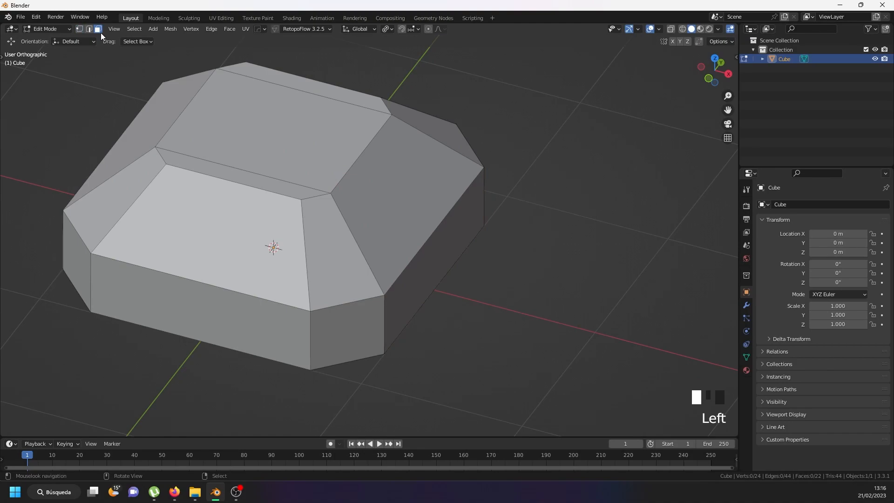
right_click(349, 311)
middle_click_drag(349, 312, 341, 275)
key("e")
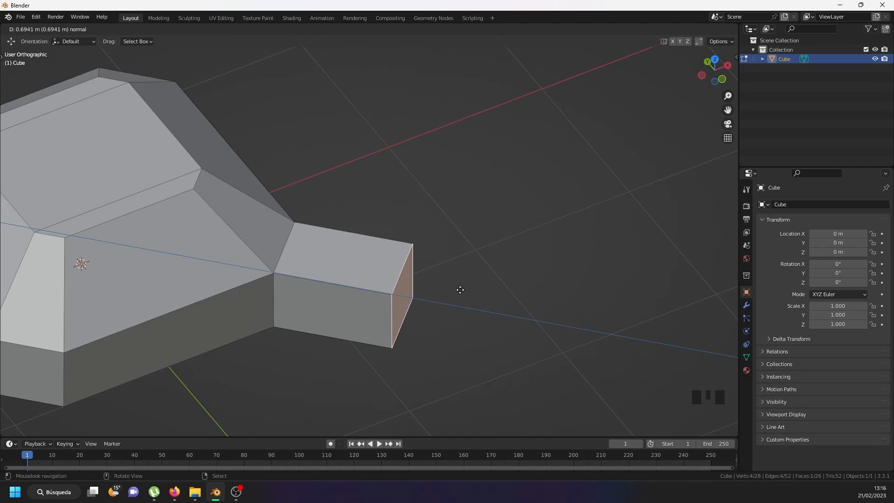
left_click(461, 294)
Step: Scale the leg's end face uniformly to about 0.66
middle_click_drag(471, 295, 409, 287)
scroll(408, 287, "up", 1)
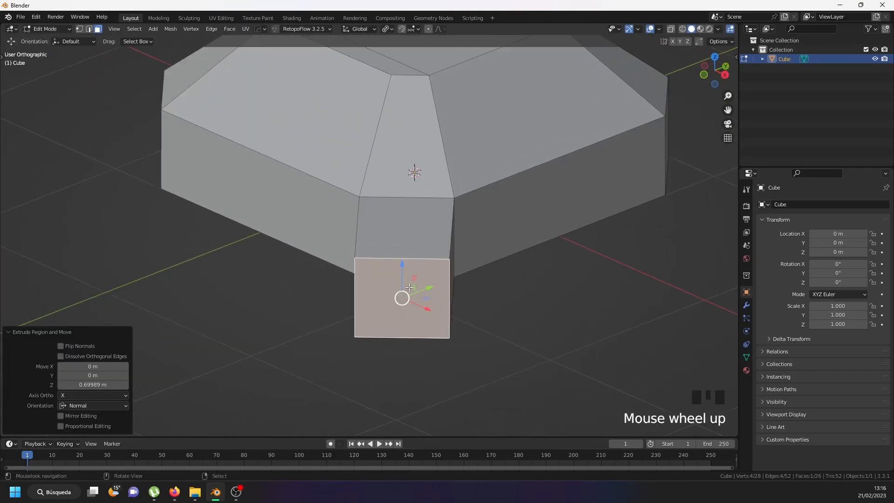
middle_click_drag(507, 285, 558, 285)
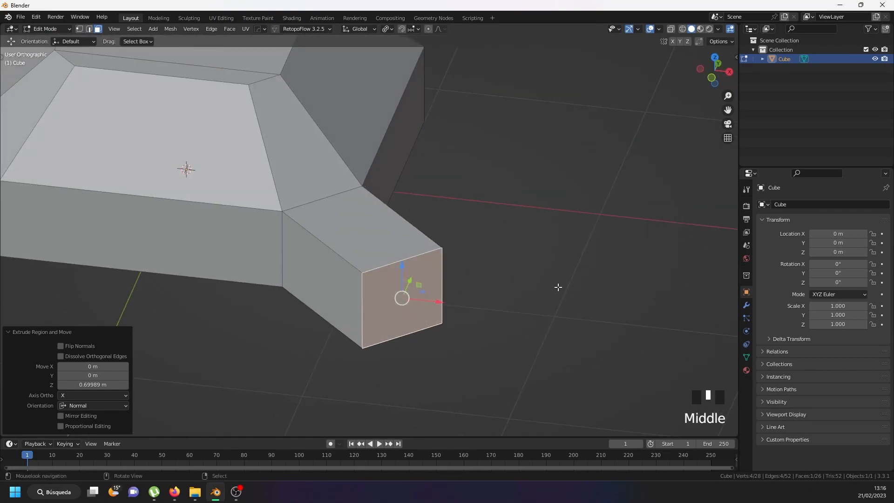
key("s")
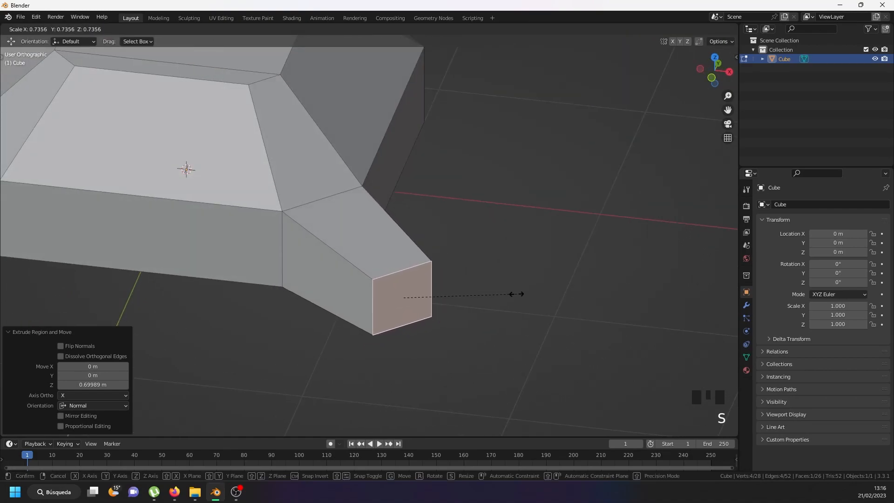
right_click(514, 294)
middle_click_drag(459, 300, 433, 238)
middle_click_drag(474, 302, 489, 345)
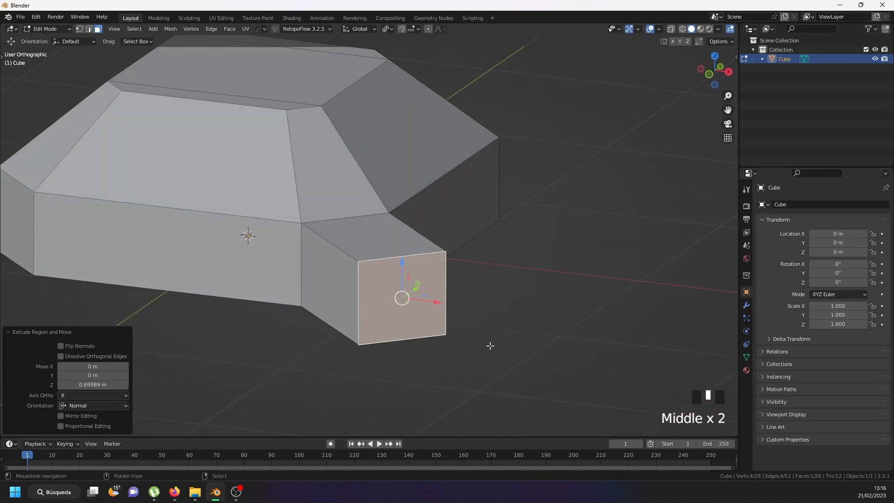
key("s")
left_click(480, 302)
Step: Edge-slide the leg's end face slightly back toward the base in top view
middle_click_drag(457, 302, 423, 307)
scroll(379, 248, "down", 4)
key("KP_7")
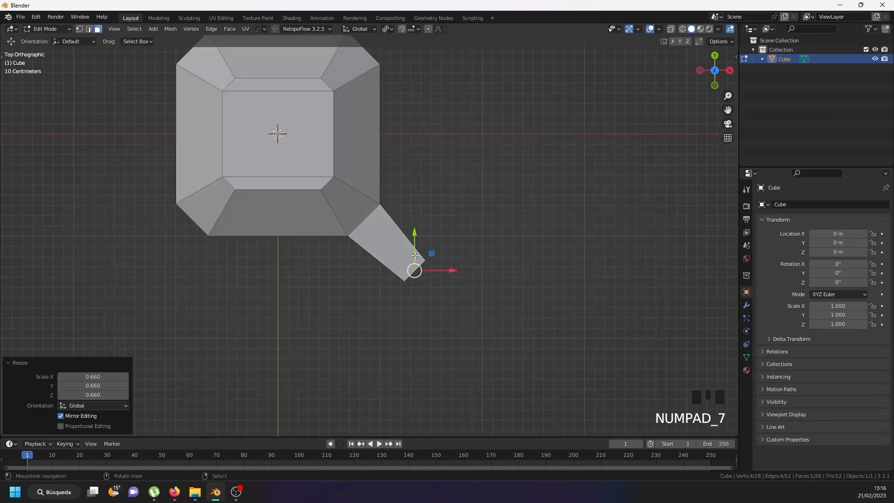
key("g")
key("g")
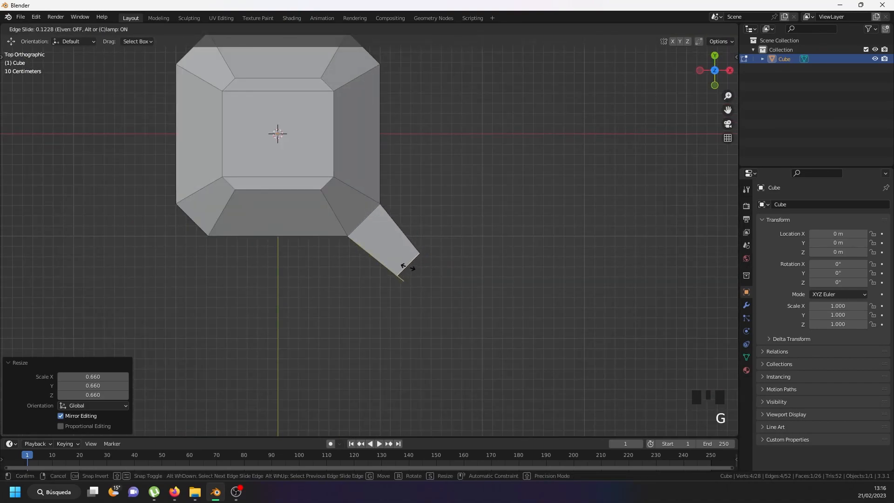
left_click(402, 262)
Step: Flatten the underside faces of the leg and the base to one level by scaling them to 0 along Z
middle_click_drag(415, 267, 380, 275)
scroll(387, 264, "up", 4)
scroll(382, 277, "down", 1)
right_click(396, 298)
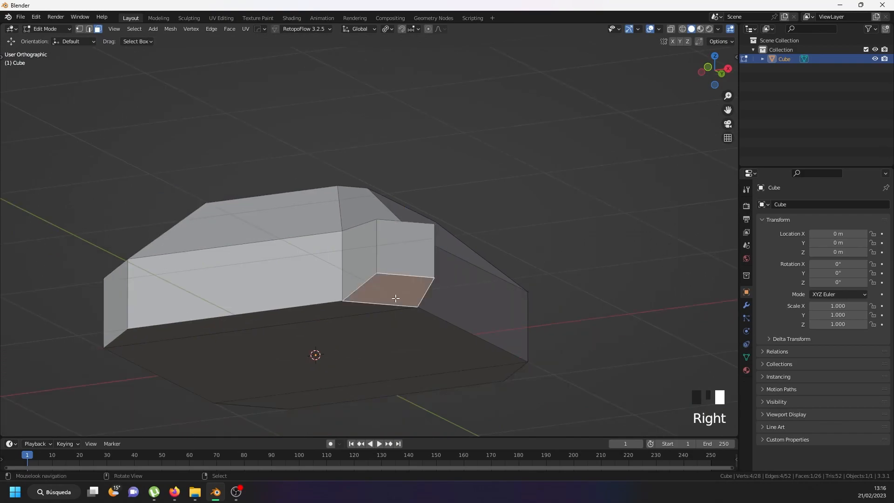
scroll(396, 321, "down", 4)
middle_click_drag(395, 325, 393, 298)
right_click(340, 331, "shift")
right_click(368, 363, "shift")
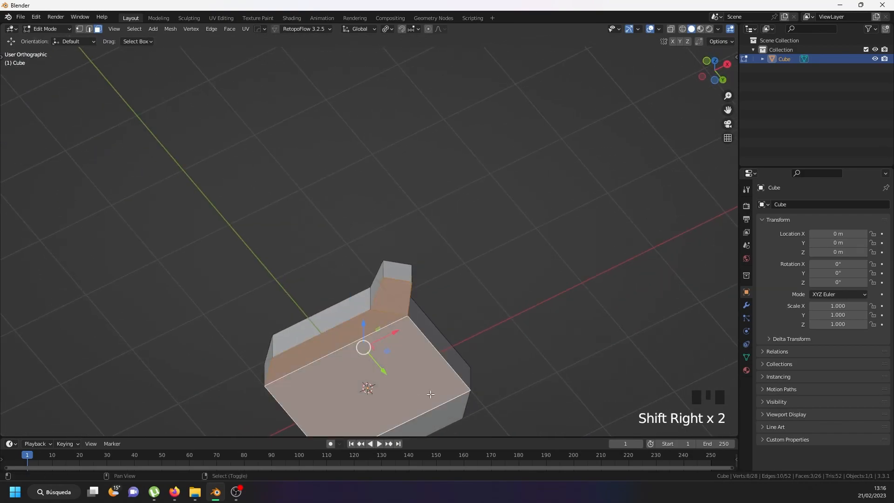
middle_click_drag(367, 363, 363, 349, "shift")
right_click(418, 379, "shift")
key("s")
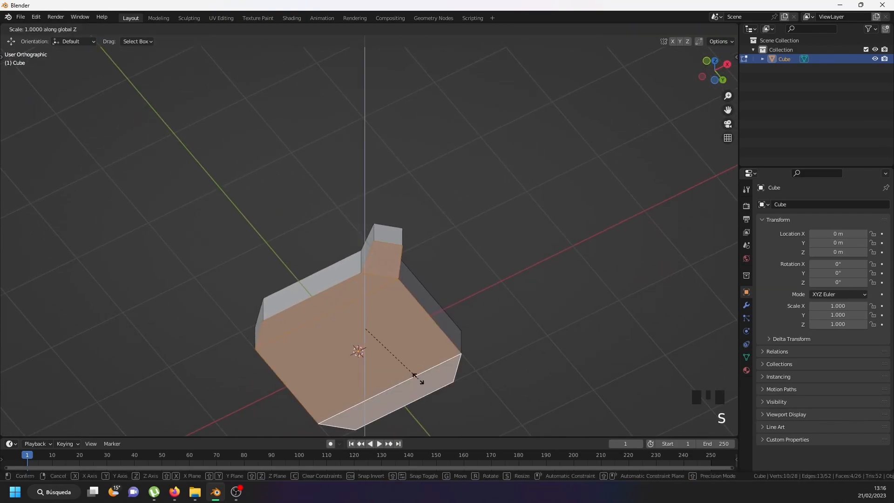
key("0")
key("Return")
Step: Lower the upper edge of the leg's end face about 0.2 m along Z, plus a little further in front view
middle_click_drag(350, 211, 454, 311)
scroll(454, 311, "up", 3)
scroll(454, 311, "up", 1)
middle_click_drag(435, 357, 426, 314, "shift")
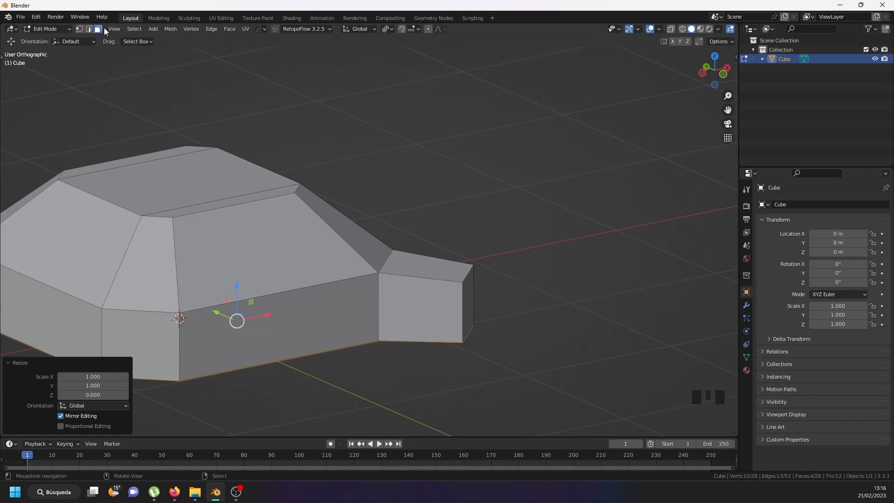
left_click(89, 29)
right_click(474, 273)
right_click(462, 277)
scroll(467, 278, "up", 5)
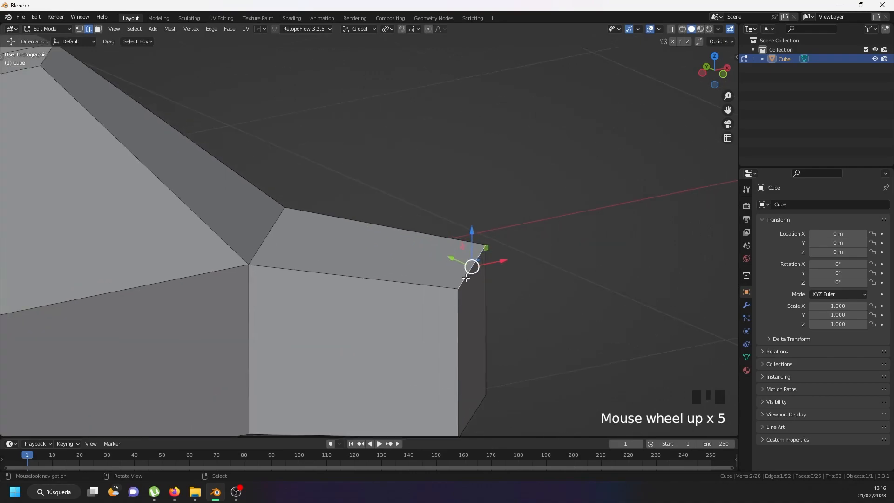
middle_click_drag(467, 278, 464, 227)
left_click_drag(456, 205, 453, 290)
middle_click_drag(454, 290, 401, 272)
key("KP_1")
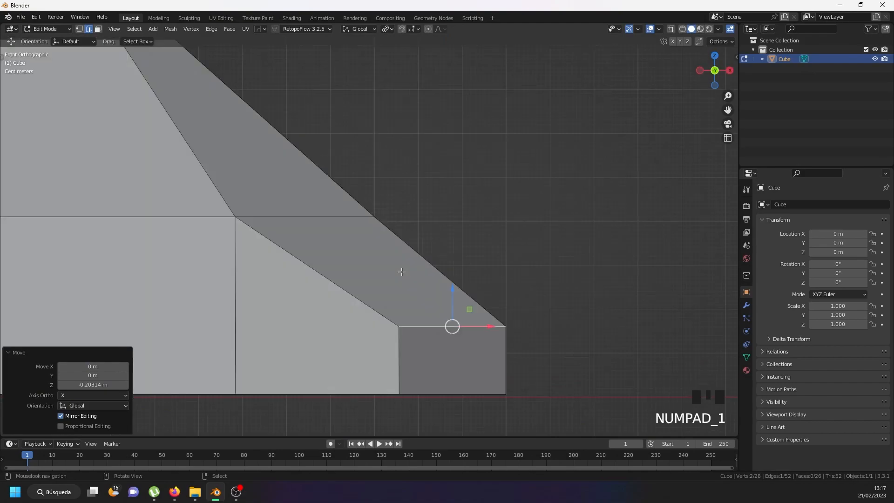
left_click_drag(453, 292, 452, 313)
Step: Examine the shape of the base and its leg in Object Mode
middle_click_drag(452, 313, 374, 320)
scroll(389, 308, "down", 5)
key("Tab")
scroll(392, 331, "down", 2)
scroll(425, 332, "up", 1)
scroll(425, 332, "up", 3)
key("Tab")
Step: Rip the leg from the base along the top, side and bottom edges where they meet, without moving it
middle_click_drag(436, 332, 399, 291, "shift")
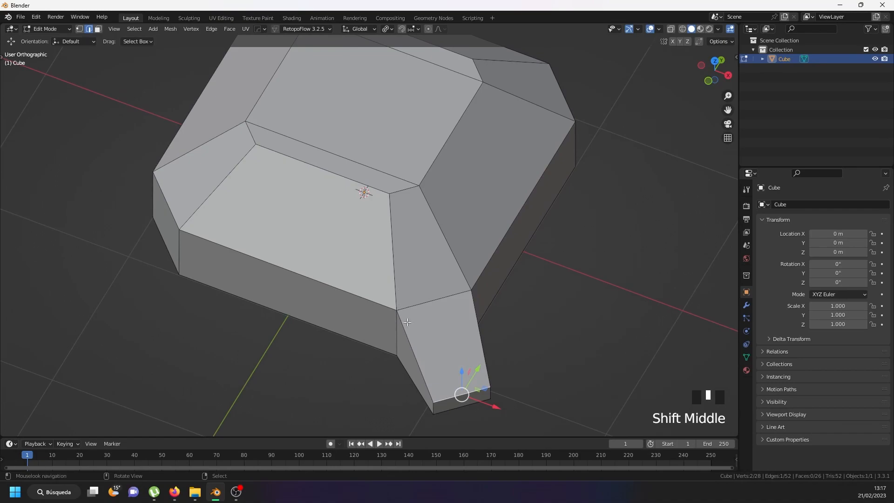
right_click(420, 310)
right_click(421, 311, "alt+shift")
right_click(421, 311, "alt+shift")
right_click(421, 311, "alt+shift")
middle_click_drag(421, 312, 420, 263)
right_click(452, 368, "alt+shift")
middle_click_drag(453, 367, 370, 356)
middle_click_drag(458, 327, 434, 345)
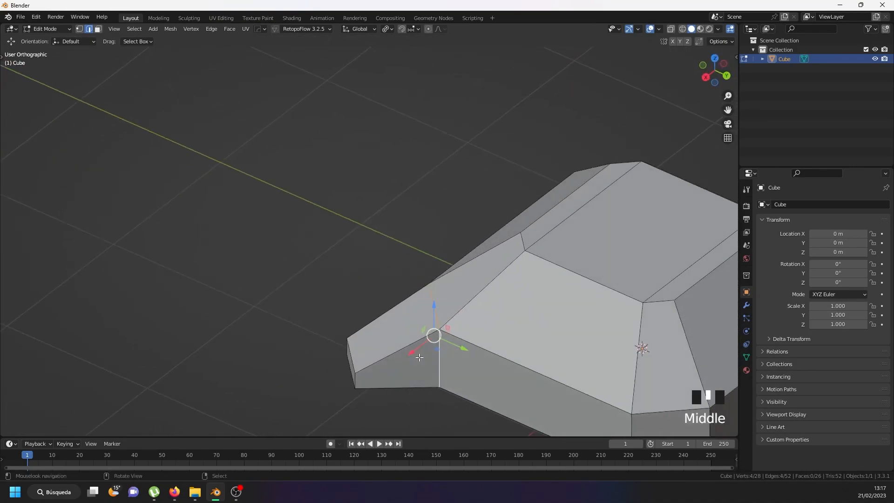
scroll(422, 356, "up", 2)
key("v")
right_click(398, 361)
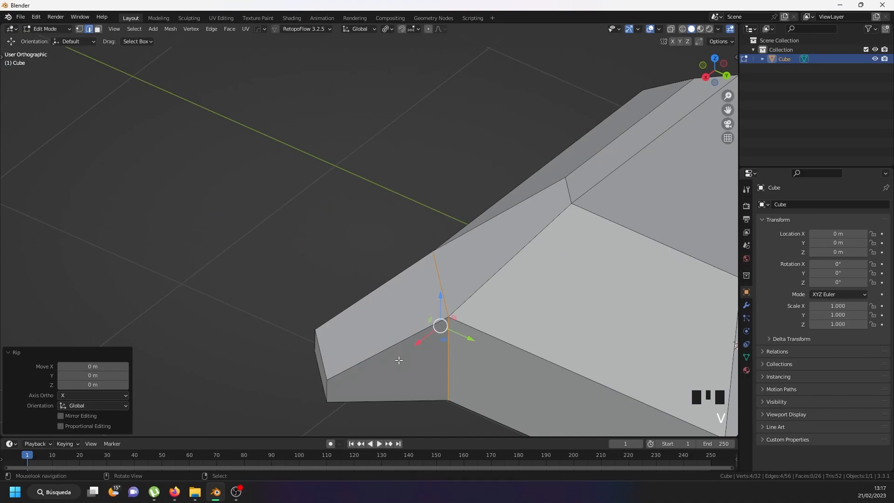
Step: Slide the leg's ripped edge loop away from the base by a factor of about 0.028 to open a narrow gap
scroll(435, 353, "up", 5)
middle_click_drag(435, 354, 426, 305, "shift")
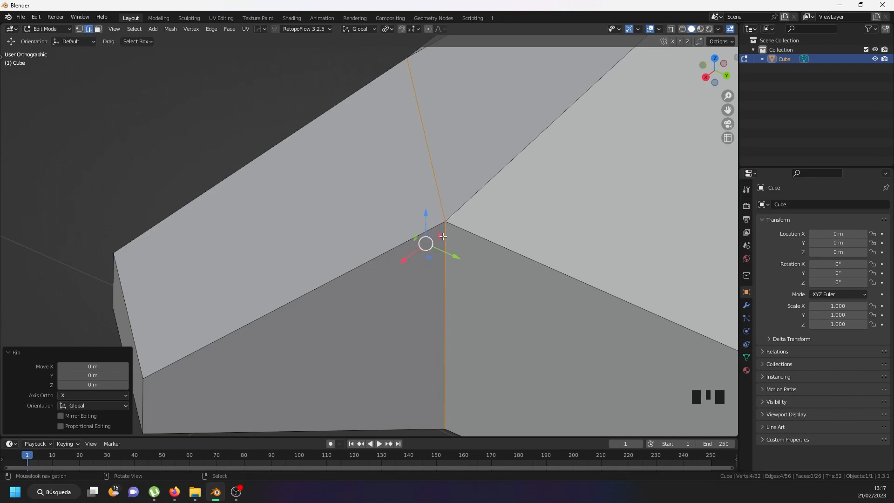
key("g")
key("g")
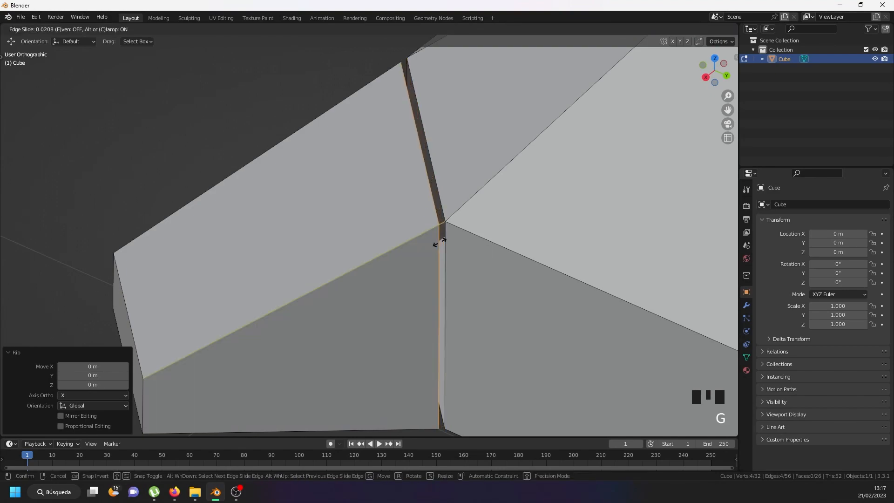
left_click(439, 244)
Step: Fill the open end of the leg and the matching opening in the base with faces across the gap
middle_click_drag(413, 210, 399, 222)
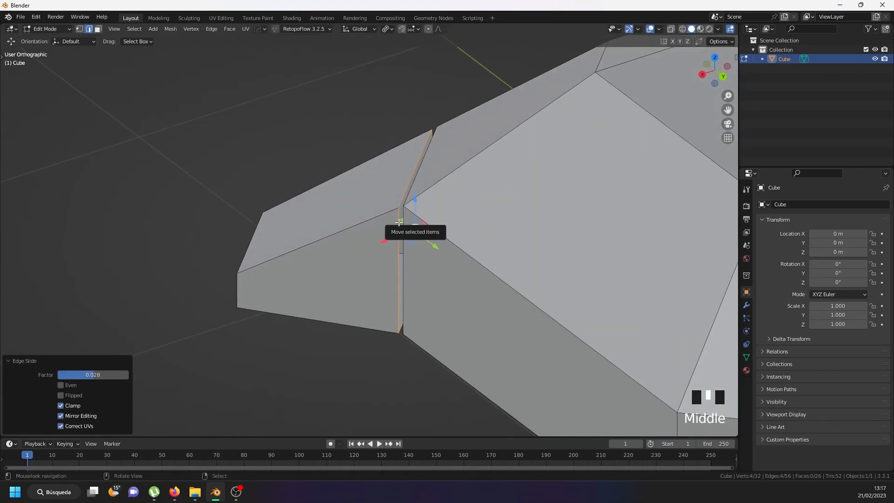
key("f")
right_click(410, 199)
right_click(411, 192)
right_click(411, 192, "alt+shift")
right_click(411, 192, "alt+shift")
middle_click_drag(411, 193, 517, 217)
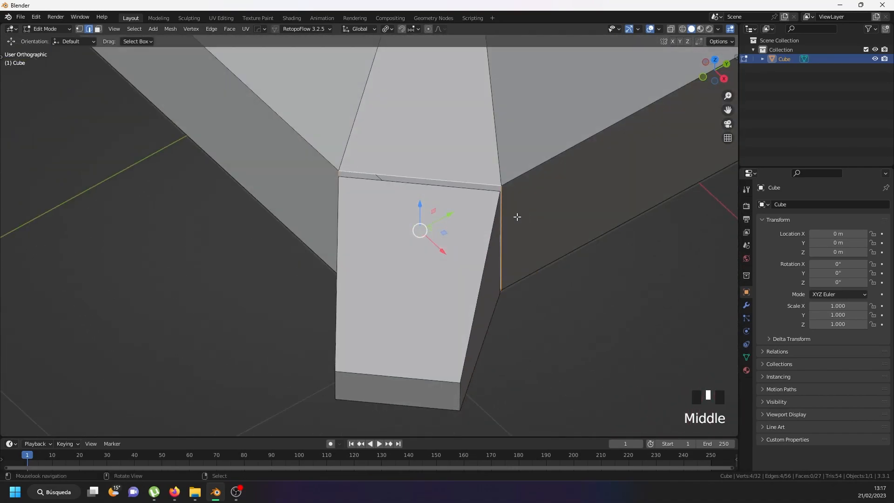
Step: Examine the gap between the leg and the base in Object Mode
key("Tab")
middle_click_drag(427, 215, 489, 197)
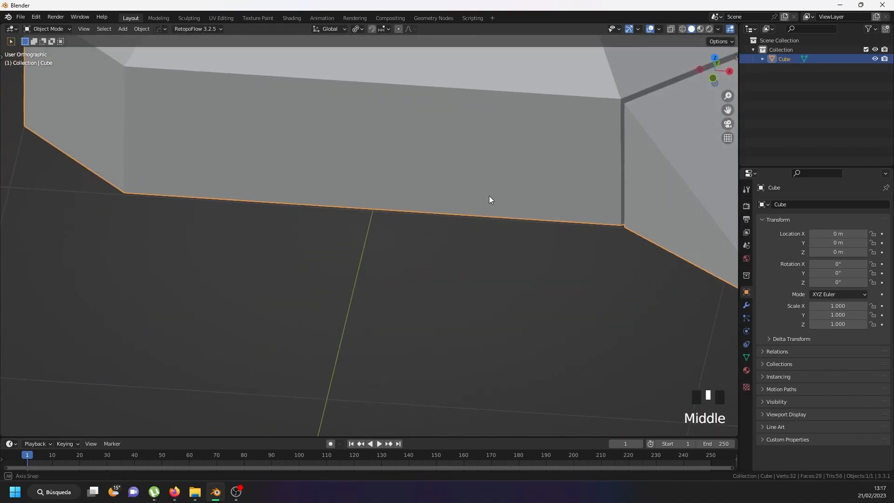
scroll(535, 179, "down", 5)
middle_click_drag(536, 180, 436, 261, "shift")
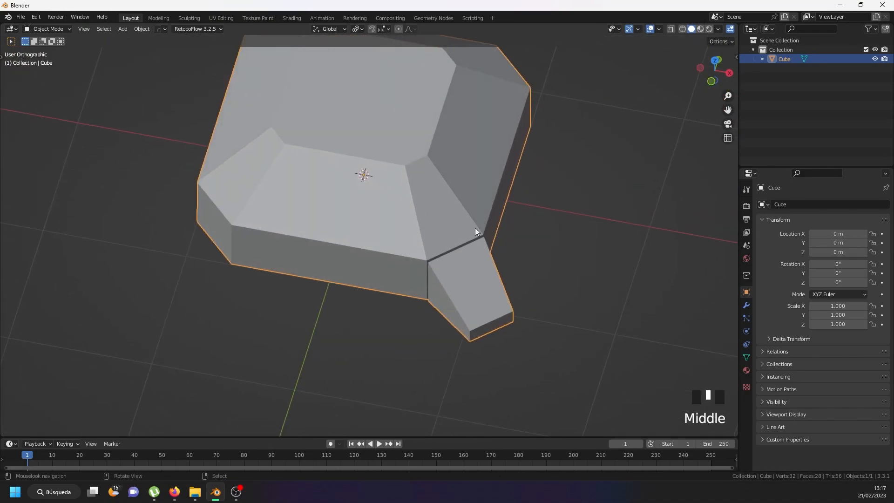
scroll(463, 269, "up", 4)
middle_click_drag(427, 297, 447, 263)
scroll(438, 276, "down", 5)
Step: Add two evenly spaced loop cuts through the base's corner strip, crossing the edge that faces the leg
key("Tab")
scroll(444, 257, "up", 6)
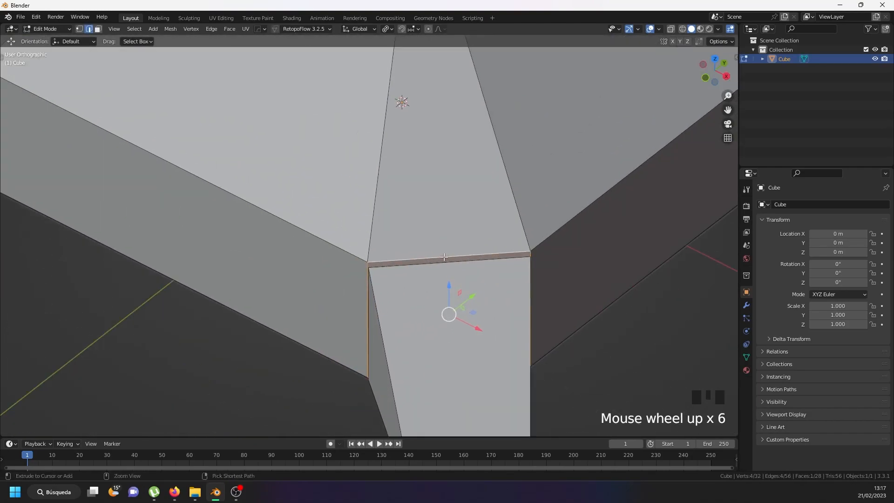
key("ctrl+r")
scroll(444, 256, "up", 1)
left_click(445, 257)
right_click(444, 257)
scroll(447, 258, "up", 4)
Step: Try to bevel only the middle segment of the base's upper edge beside the leg
right_click(449, 257)
mouse_move(447, 270)
middle_mouse_down()
mouse_move(492, 265)
mouse_move(449, 259)
middle_mouse_up()
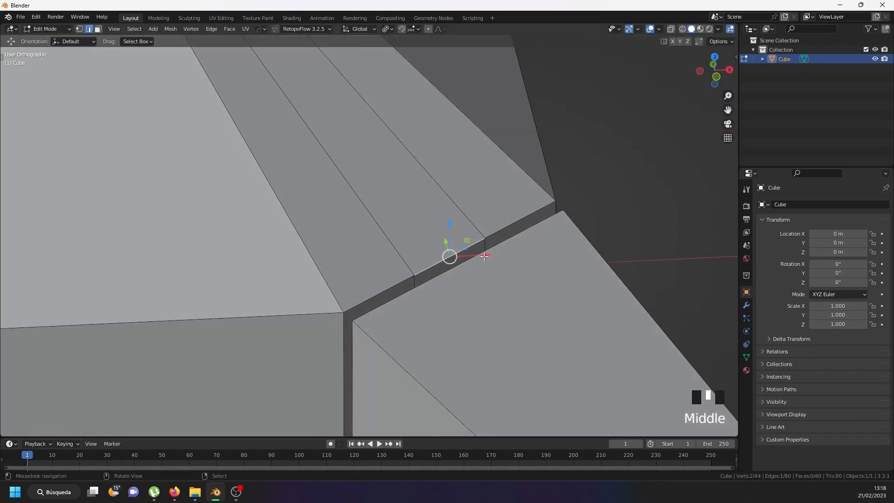
scroll(454, 258, "up", 4)
key("ctrl+b")
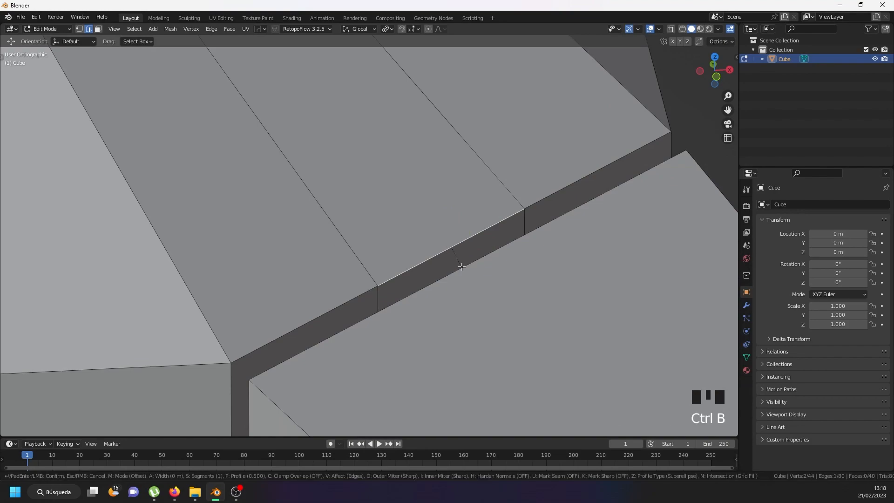
left_click(481, 286)
Step: Examine the bevelled middle edge of the base where it meets the leg
key("Tab")
scroll(461, 286, "down", 4)
middle_click_drag(461, 287, 467, 242)
scroll(404, 300, "down", 5)
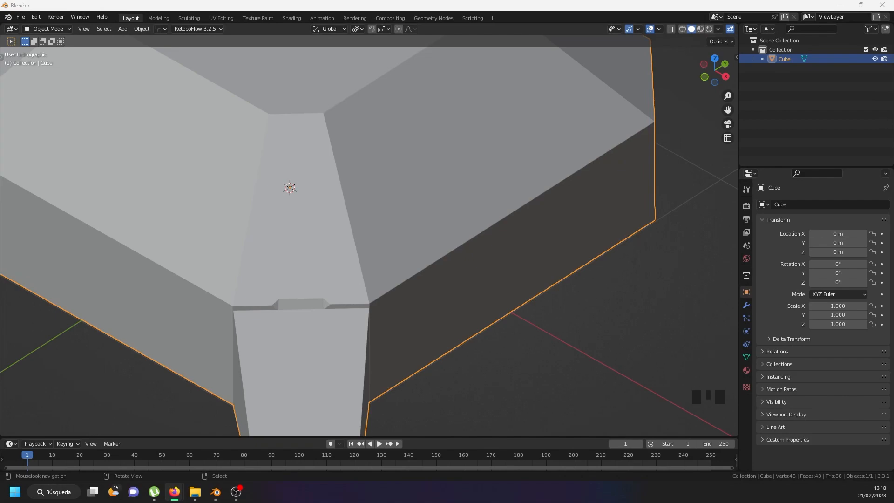
right_click(315, 378)
scroll(315, 377, "down", 4)
key("Tab")
middle_click_drag(288, 375, 330, 389)
key("Tab")
right_click(344, 407)
key("Tab")
key("Tab")
key("Tab")
Step: Try to add a loop cut to the leg below the bevelled base edge
scroll(315, 358, "up", 4)
key("ctrl+r")
left_click(305, 321)
right_click(307, 320)
scroll(273, 304, "up", 6)
Step: Undo the leg's loop cut and the bevel on the base's middle edge
key("ctrl+z")
key("ctrl+z")
key("ctrl+z")
key("ctrl+z")
key("ctrl+z")
key("ctrl+z")
key("ctrl+z")
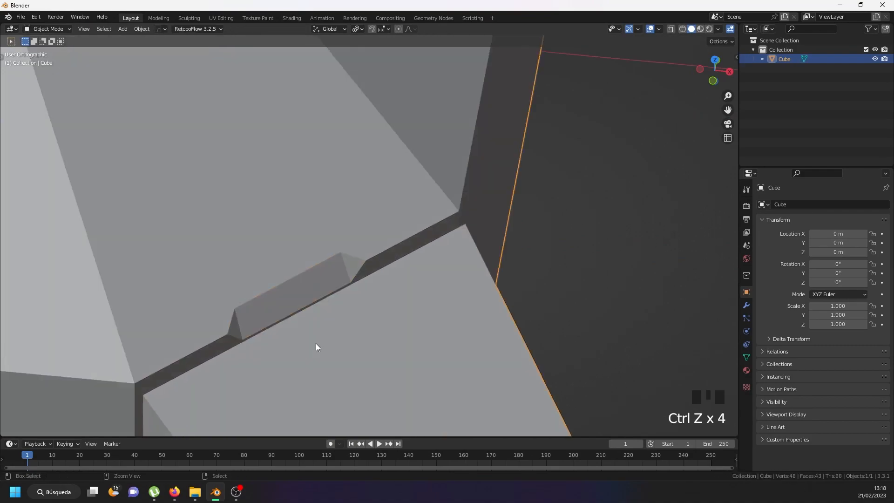
key("ctrl+z")
key("ctrl+z")
key("ctrl+z")
key("ctrl+z")
key("ctrl+z")
key("ctrl+z")
key("ctrl+z")
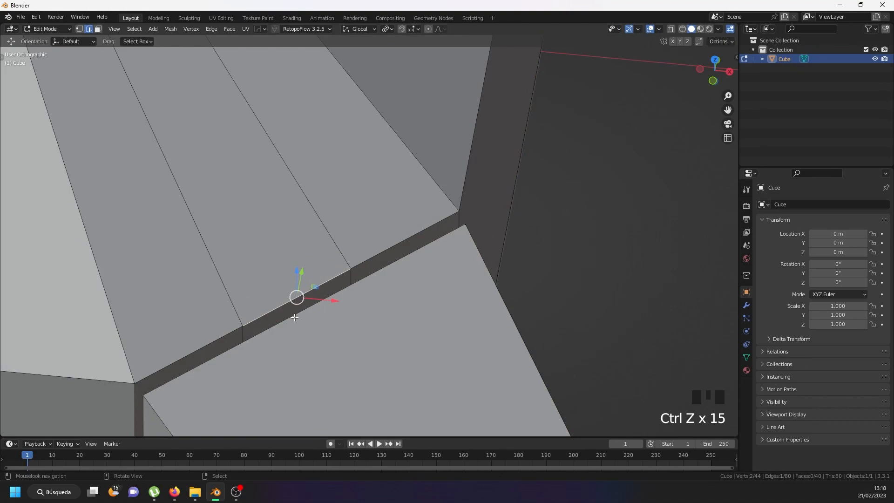
Step: Add two evenly spaced loop cuts along the leg, aligned with the base's cuts
key("ctrl+r")
scroll(294, 318, "up", 1)
left_click(295, 317)
right_click(295, 317)
Step: Bevel the middle upper edge segments of both the base and the leg at the gap by about 0.033 m
right_click(299, 319)
right_click(302, 320, "shift")
right_click(304, 322, "shift")
scroll(318, 346, "up", 1)
key("ctrl+b")
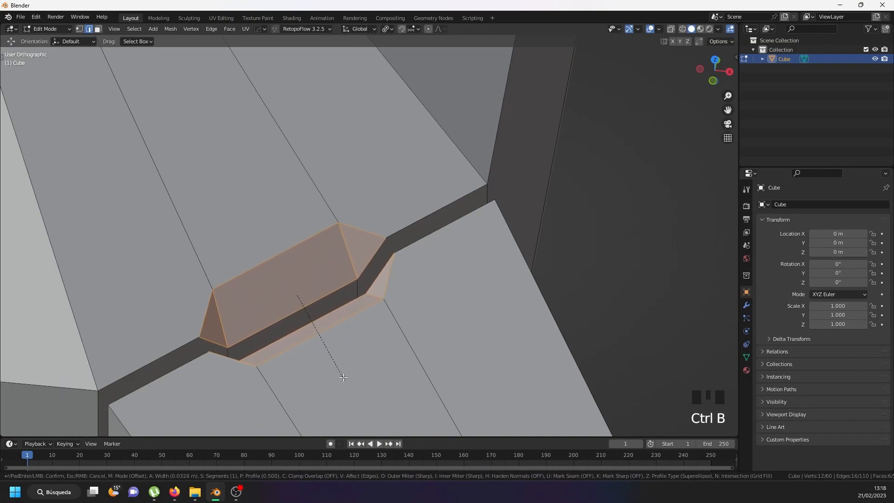
left_click(343, 377)
Step: Examine the bevelled notch between the base and the leg from several angles
key("Tab")
scroll(306, 369, "down", 5)
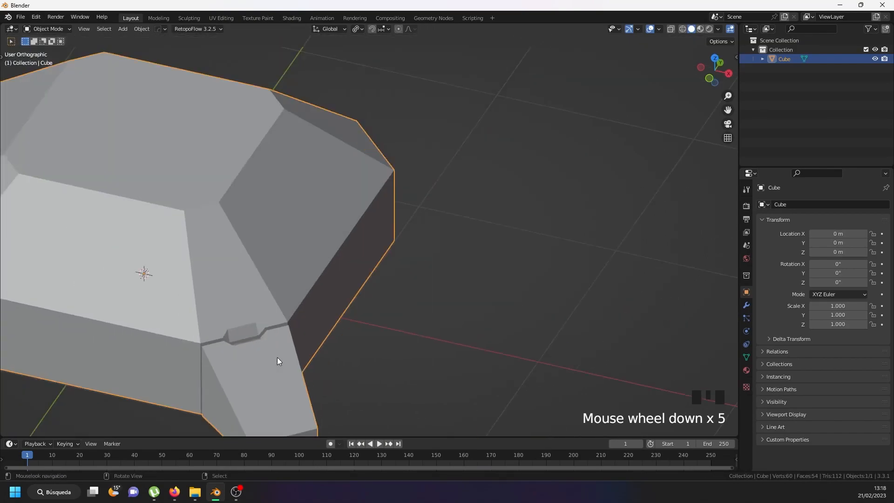
middle_click_drag(259, 365, 300, 331, "shift")
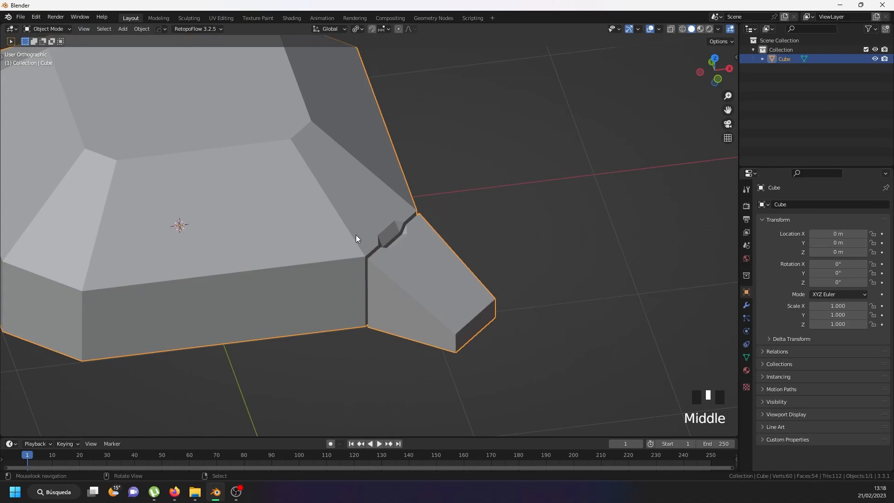
scroll(412, 220, "up", 5)
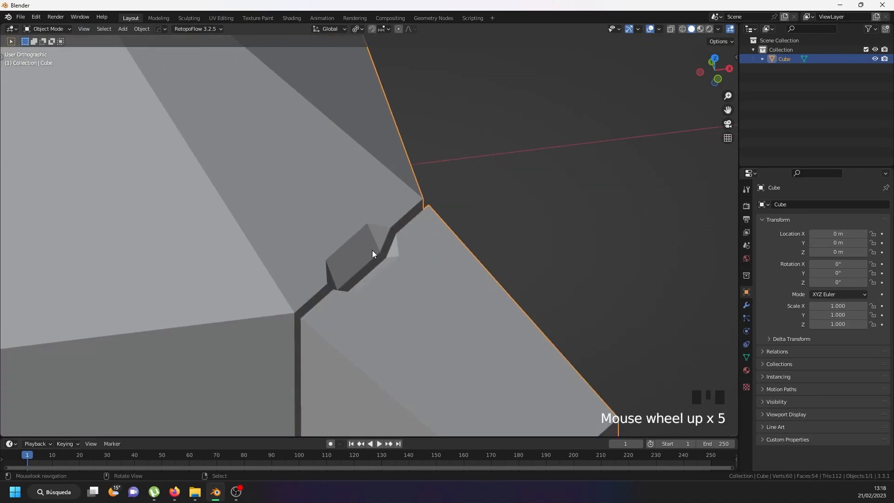
middle_click_drag(372, 246, 446, 271)
key("Tab")
key("Tab")
key("Tab")
Step: Join the upper and lower vertices at one end of the base's notch to the base's nearest corner vertex
right_click(442, 260)
middle_click_drag(447, 246, 371, 258)
scroll(383, 217, "up", 2)
right_click(383, 217)
middle_click_drag(383, 217, 332, 234)
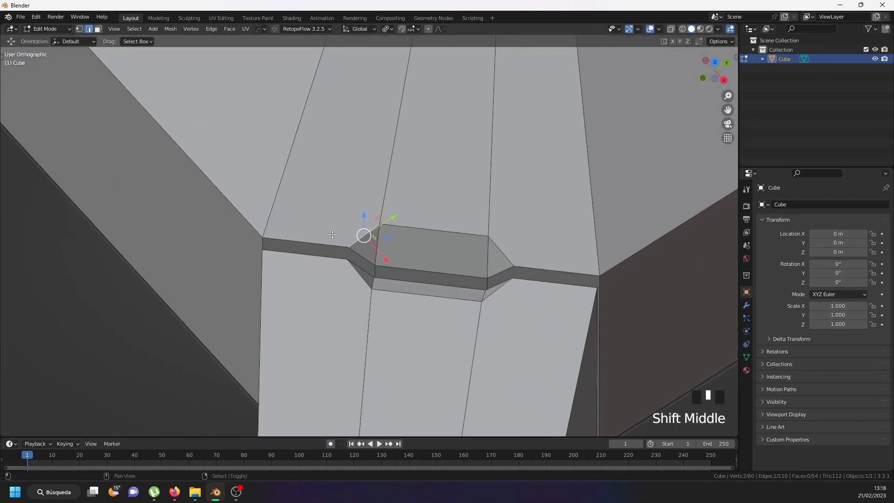
left_click(78, 29)
right_click(389, 217)
right_click(260, 237, "shift")
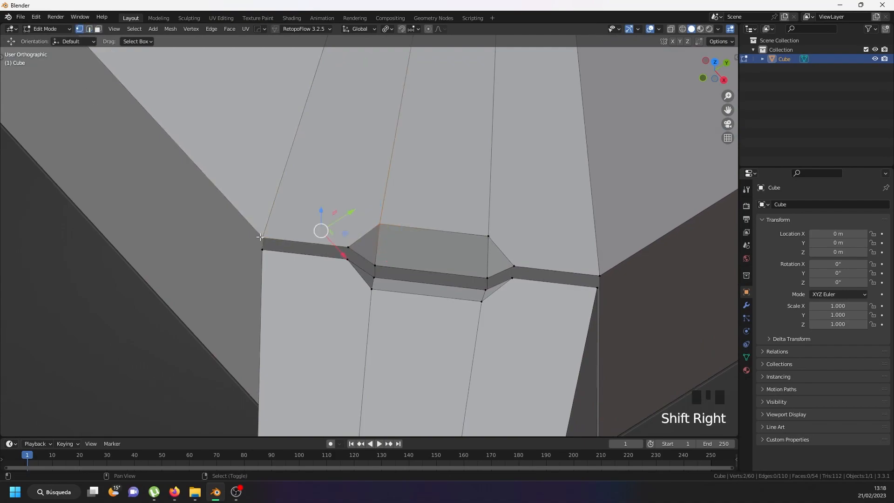
key("j")
middle_click_drag(260, 236, 358, 262)
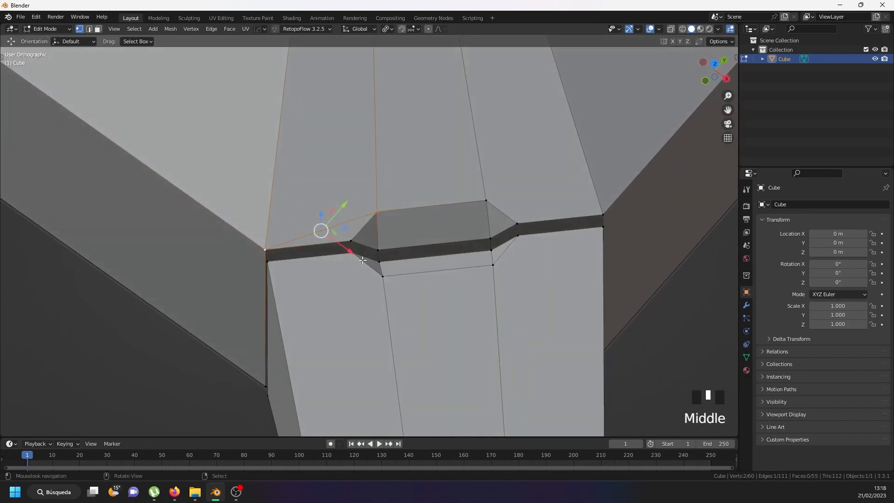
right_click(378, 252)
right_click(266, 249, "shift")
key("j")
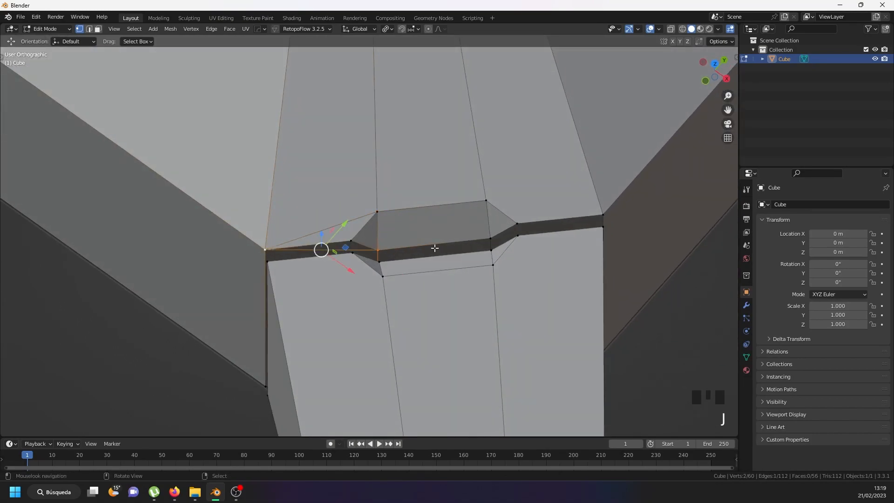
Step: Join the upper and lower vertices at the notch's other end to the opposite corner vertex of the base
right_click(503, 201)
right_click(603, 215, "shift")
key("j")
middle_click_drag(542, 226, 431, 280)
right_click(506, 240)
right_click(598, 200, "shift")
key("j")
Step: Join the two outer vertices of the leg's notch to the leg's adjacent upper corner vertices
right_click(439, 295)
right_click(337, 312, "shift")
key("j")
right_click(523, 257)
right_click(593, 200, "shift")
Step: Hide the entire linked base mesh to expose the leg's inner end
scroll(493, 270, "down", 4)
middle_click_drag(494, 270, 471, 288)
right_click(471, 288)
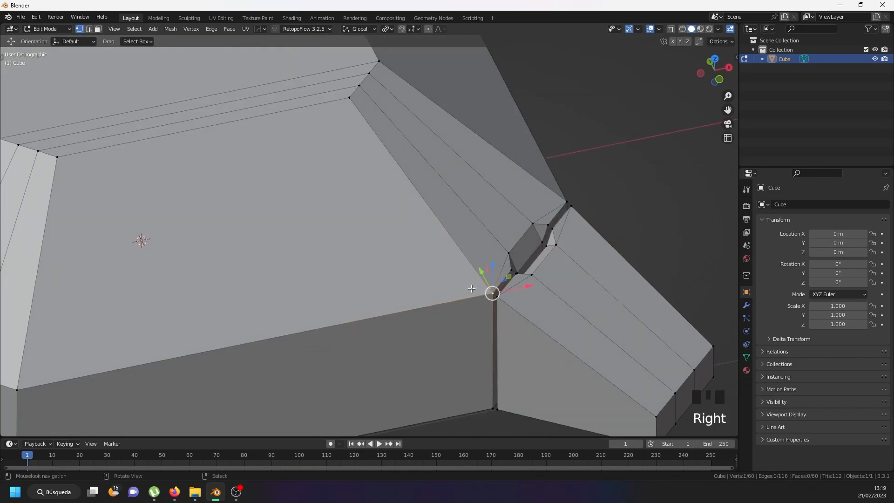
key("l")
key("h")
Step: Try to join the lower notch vertices on the leg's inner end face to its two upper corner vertices
right_click(546, 283)
middle_click_drag(506, 292, 579, 285)
scroll(575, 286, "up", 4)
right_click(562, 279)
right_click(483, 287, "shift")
key("j")
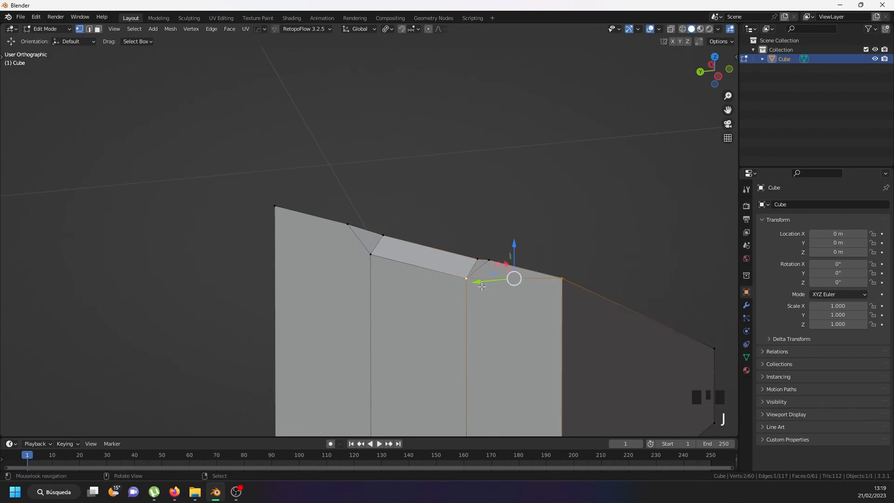
right_click(370, 255)
right_click(277, 217, "shift")
middle_click_drag(362, 228, 289, 272)
scroll(322, 246, "down", 4)
Step: Reveal the hidden base and examine its joint with the leg in Object and Edit Mode
key("Tab")
scroll(288, 272, "down", 4)
middle_click_drag(341, 261, 441, 184, "shift")
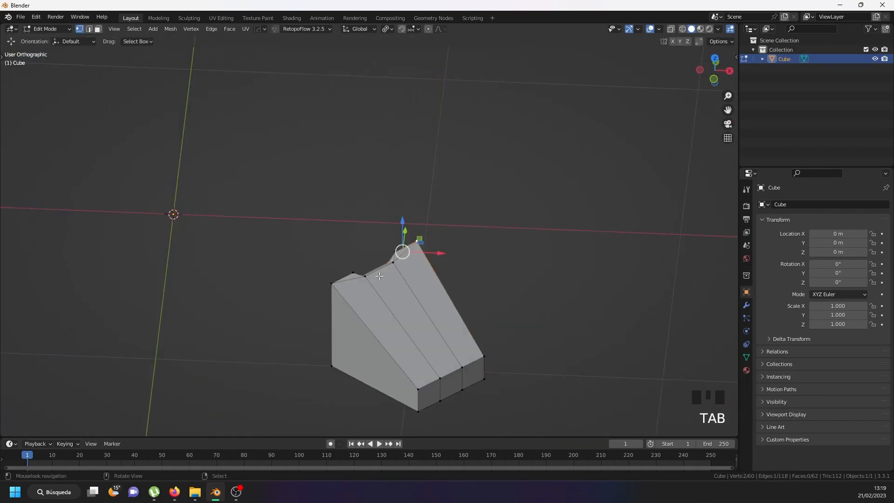
right_click(401, 247)
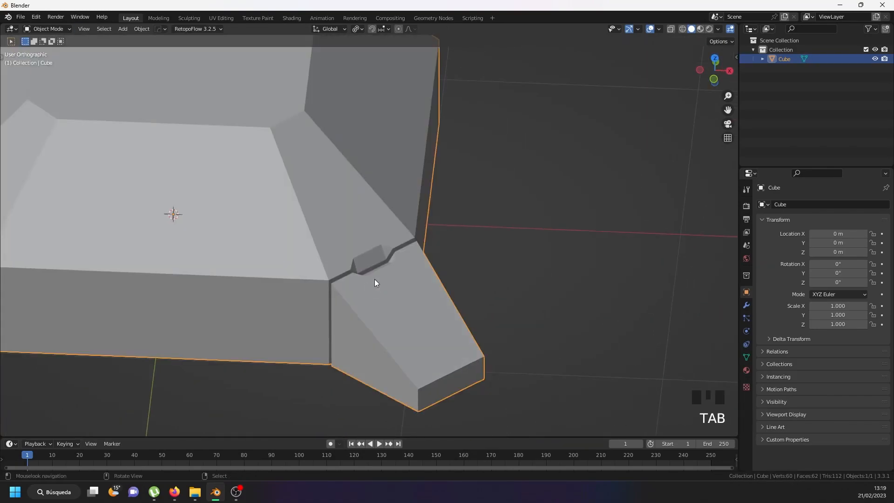
middle_click_drag(374, 279, 346, 289)
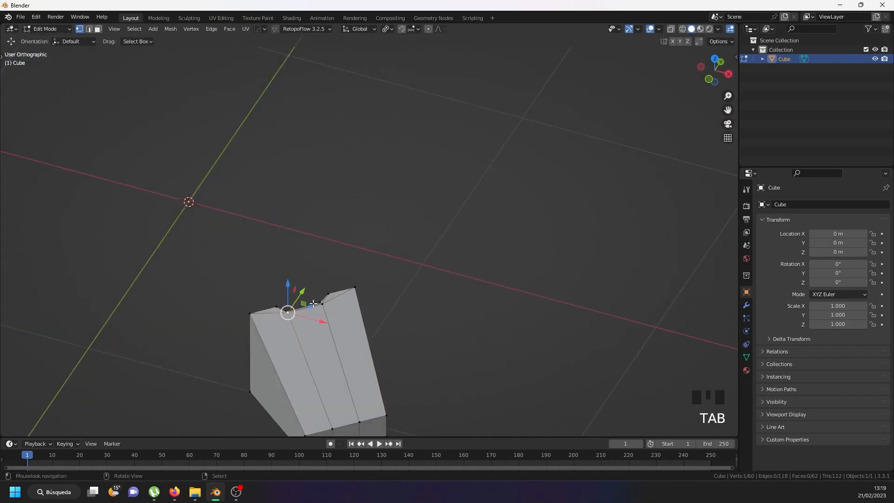
scroll(310, 303, "up", 2)
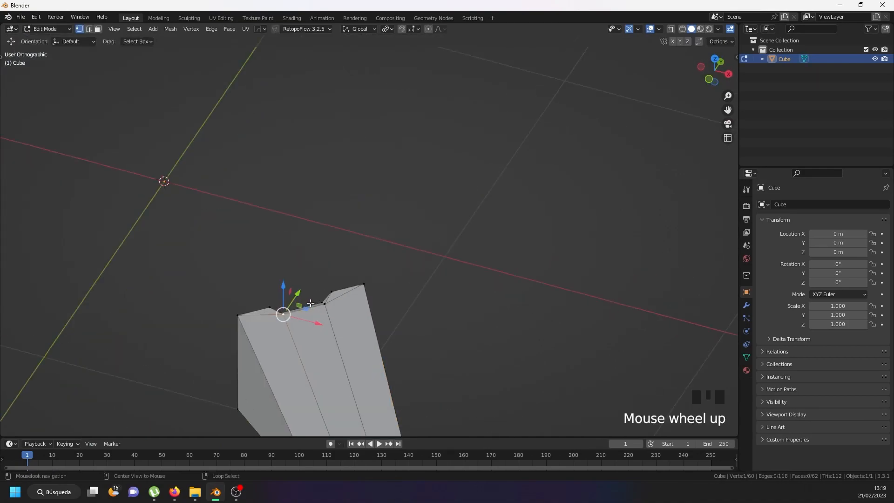
key("alt+h")
scroll(311, 303, "down", 3)
key("Tab")
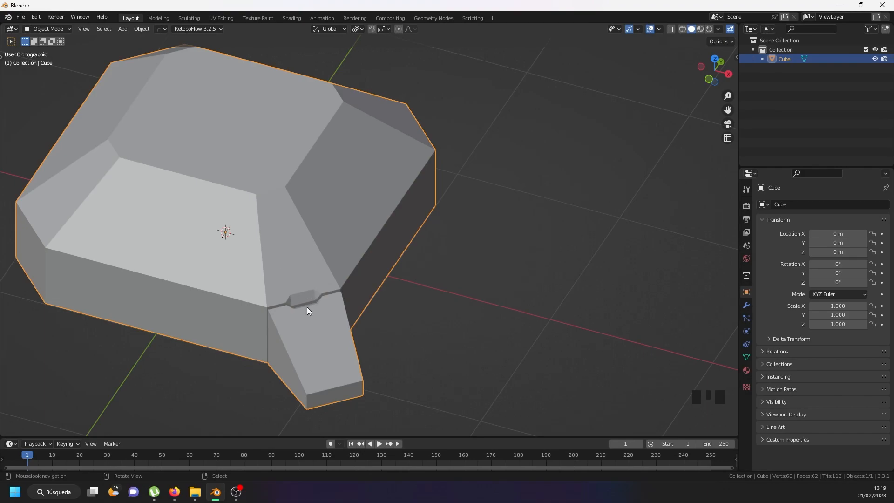
scroll(293, 319, "up", 4)
key("Tab")
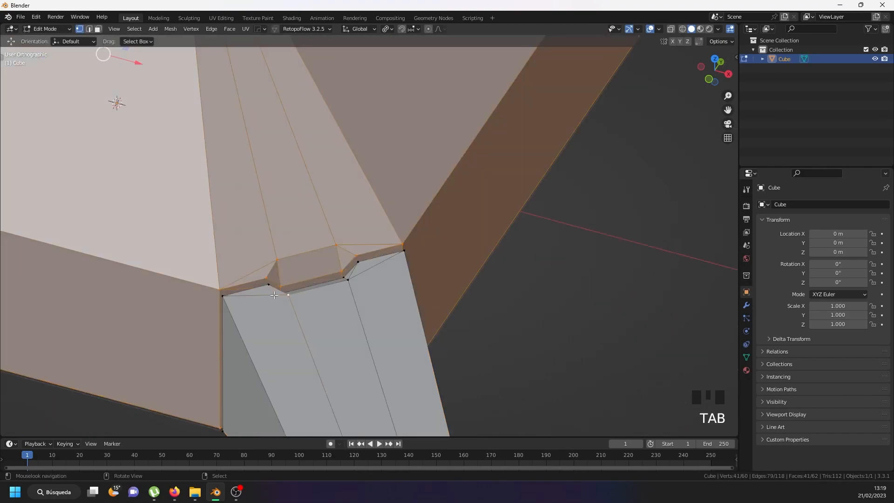
middle_click_drag(296, 295, 284, 307)
scroll(275, 310, "down", 3)
Step: Undo the reveal of the base and the vertex joins on the leg's inner end face
key("ctrl+z")
key("ctrl+z")
key("ctrl+z")
key("ctrl+z")
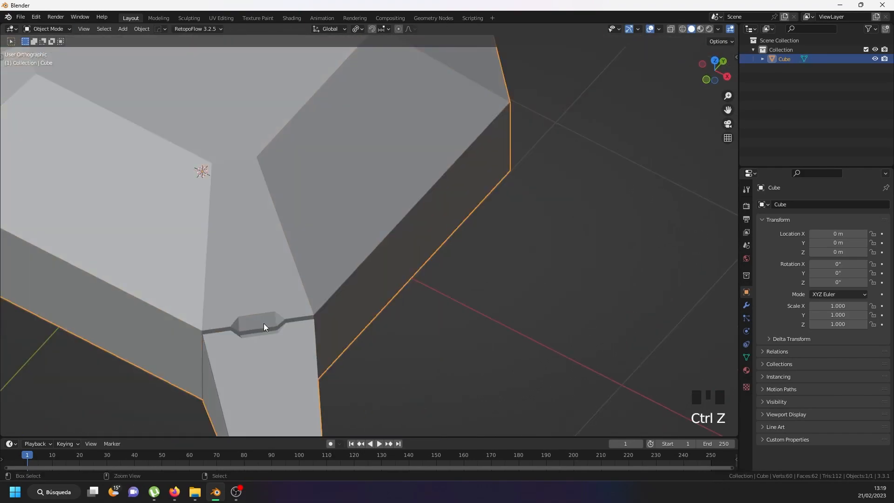
key("ctrl+z")
key("ctrl+z")
key("ctrl+z")
key("ctrl+z")
key("ctrl+z")
key("ctrl+z")
key("ctrl+z")
key("ctrl+z")
key("ctrl+z")
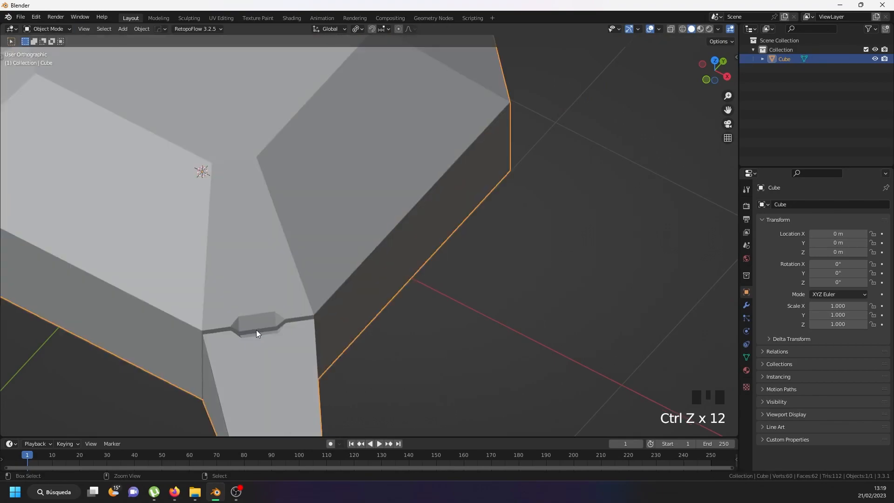
key("ctrl+z")
key("ctrl+z")
key("ctrl+z")
key("ctrl+z")
key("ctrl+z")
key("ctrl+z")
key("ctrl+z")
key("ctrl+z")
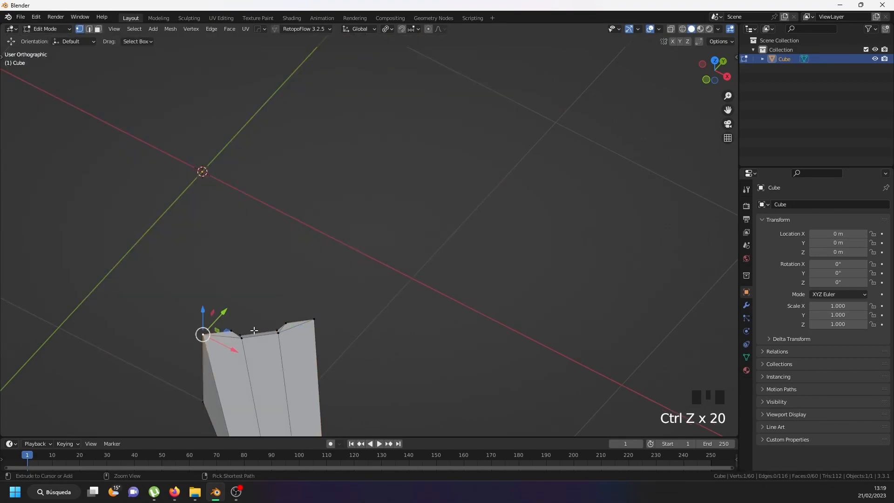
Step: Undo the hiding of the base and the earlier vertex joins around the notch between base and leg
key("ctrl+z")
key("ctrl+z")
key("ctrl+z")
key("ctrl+z")
key("ctrl+z")
key("ctrl+z")
key("ctrl+z")
key("ctrl+z")
key("ctrl+z")
key("ctrl+z")
key("ctrl+z")
key("ctrl+z")
key("ctrl+z")
key("ctrl+z")
key("ctrl+z")
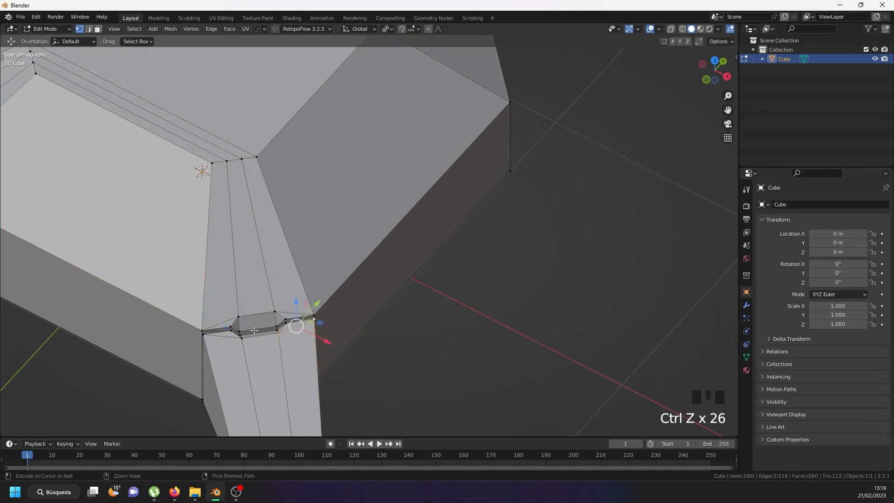
key("ctrl+z")
key("ctrl+z")
key("ctrl+z")
key("ctrl+z")
key("ctrl+z")
key("ctrl+z")
key("ctrl+z")
key("ctrl+z")
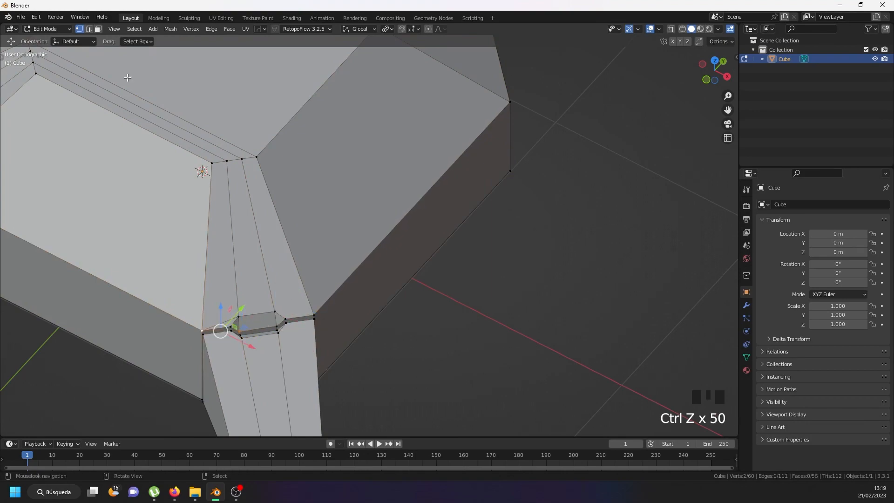
Step: In face selection mode, merge the small face beside the notch with the long sloped corner strip above it
left_click(98, 30)
left_click(99, 29)
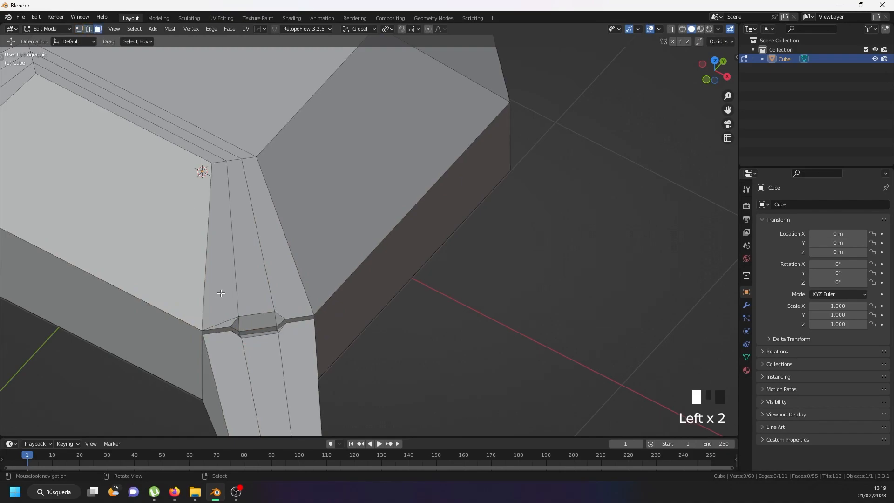
right_click(224, 324)
right_click(223, 323, "shift")
right_click(223, 322, "shift")
right_click(220, 307, "shift")
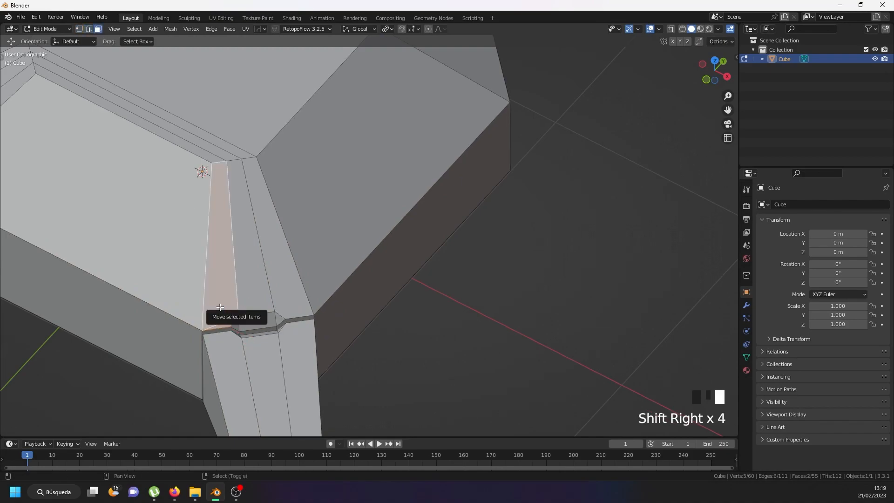
key("ctrl+x")
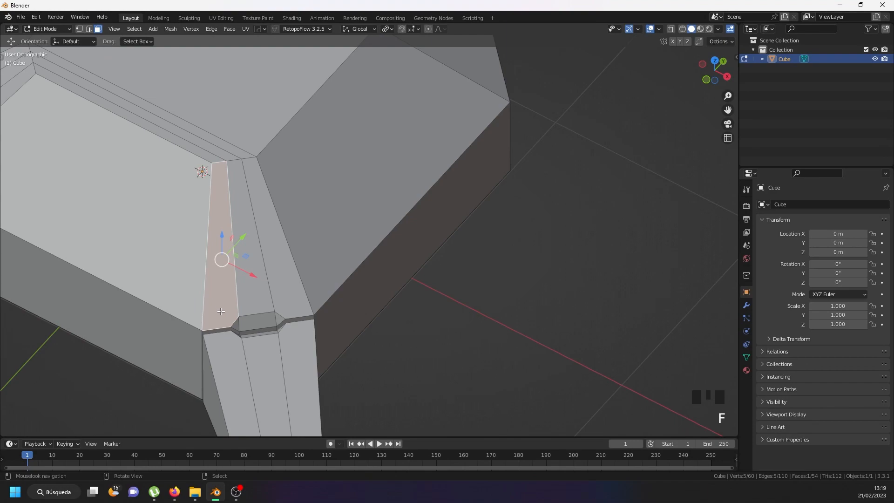
Step: Knife a cut from the base notch's outer vertex up the merged corner strip and along the narrow top strip to the adjacent corner
scroll(220, 307, "up", 2)
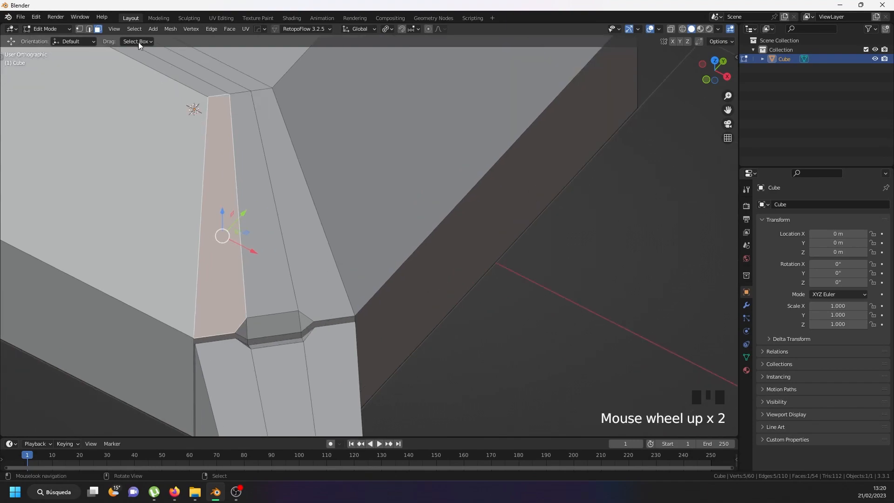
left_click(80, 29)
middle_click_drag(247, 229, 293, 263, "shift")
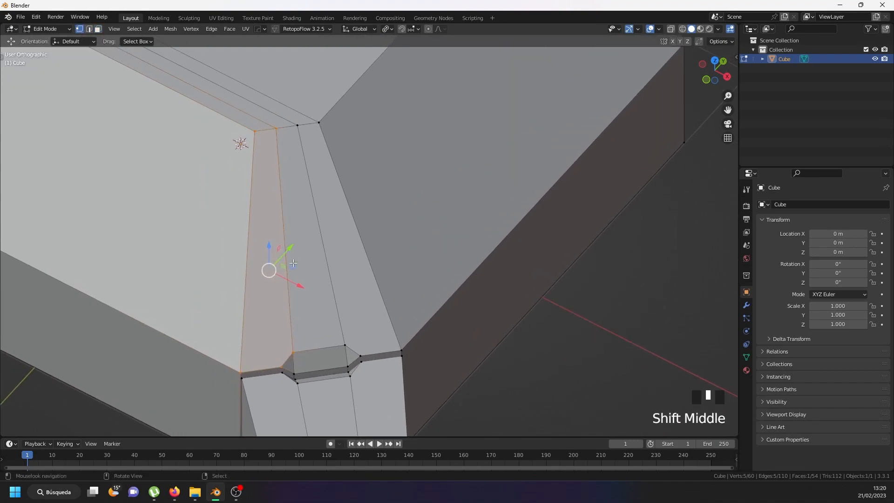
key("k")
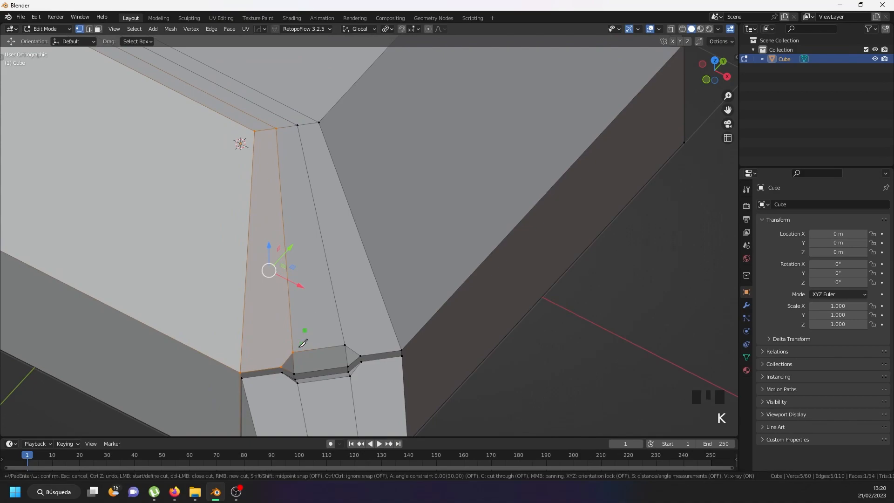
left_click(281, 367)
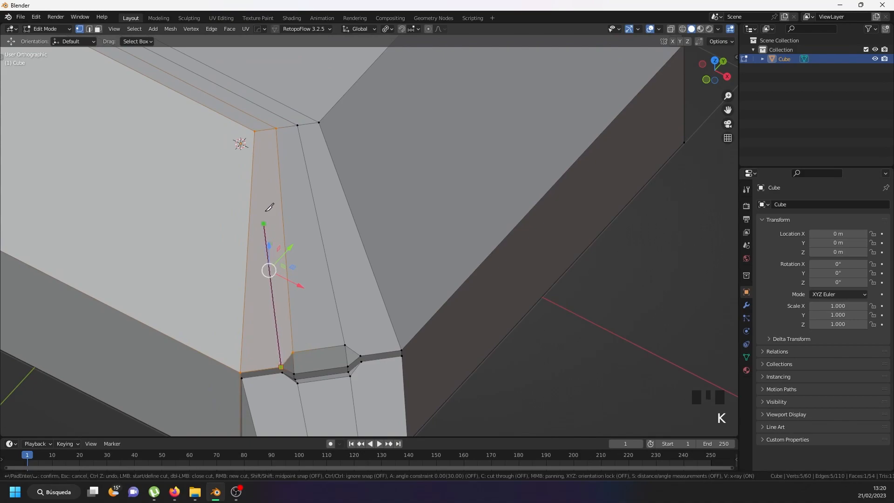
left_click(265, 130)
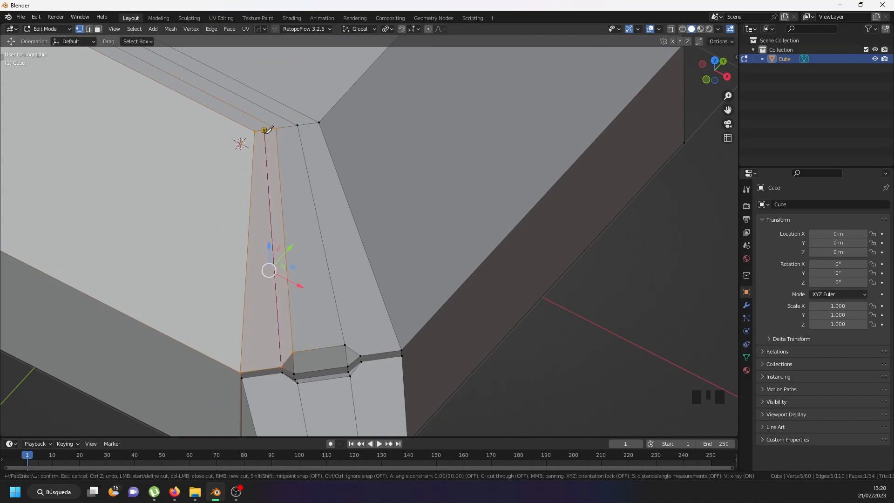
middle_click_drag(268, 129, 296, 185)
scroll(295, 186, "down", 4)
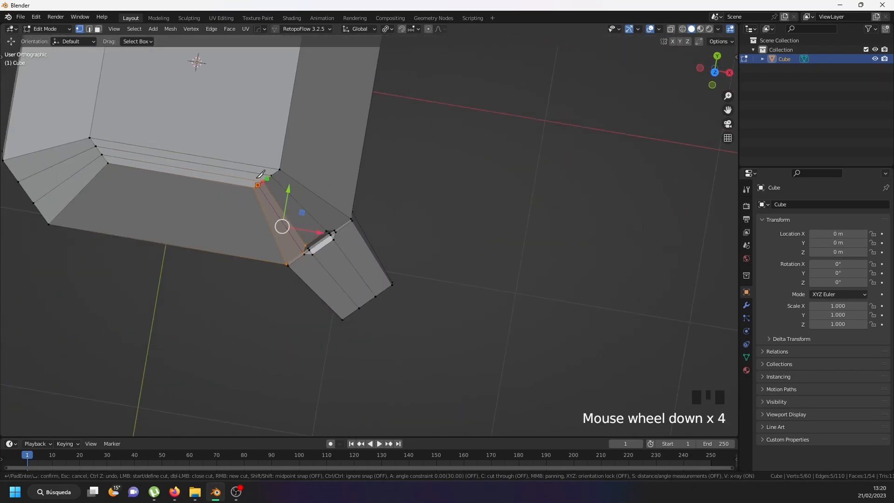
left_click(105, 158)
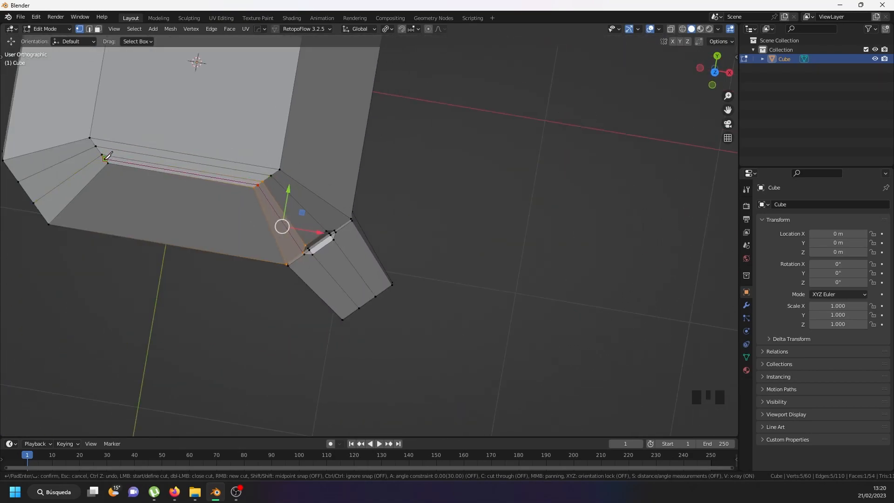
key("Return")
Step: Knife a matching cut from the notch's opposite outer vertex up the corner strip and along the narrow top strip to the adjacent corner
scroll(197, 193, "up", 3)
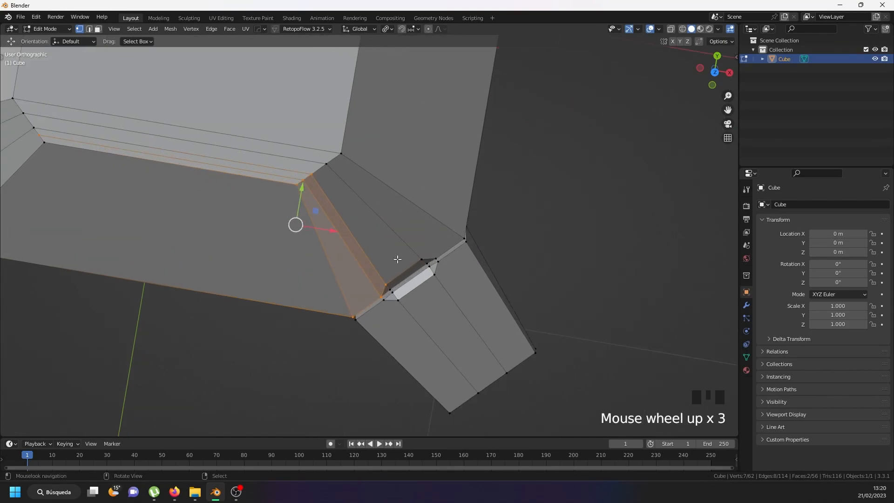
scroll(408, 286, "up", 3)
right_click(356, 291)
middle_click_drag(357, 292, 326, 196)
scroll(350, 96, "down", 6)
scroll(418, 260, "up", 2)
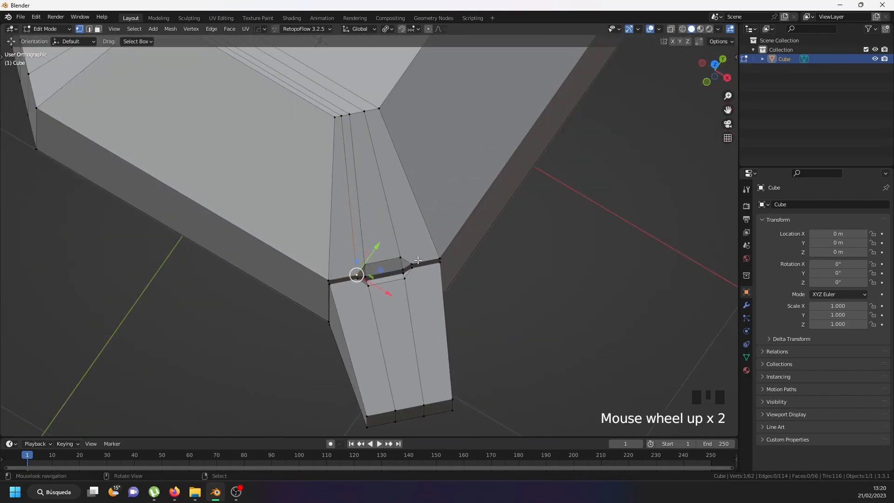
key("k")
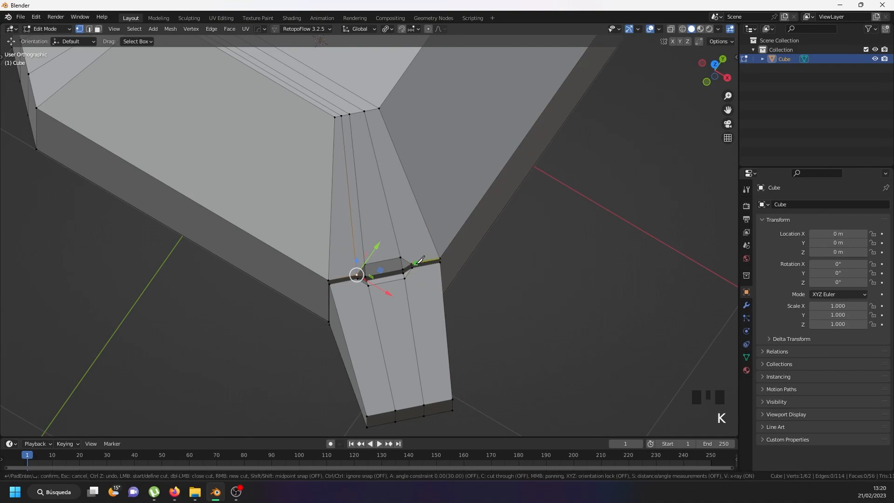
left_click(412, 264)
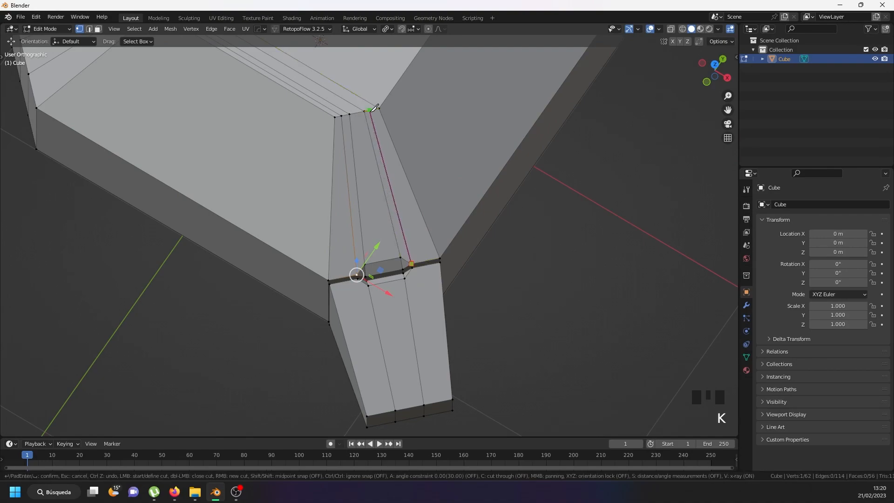
middle_click_drag(370, 110, 414, 240, "shift")
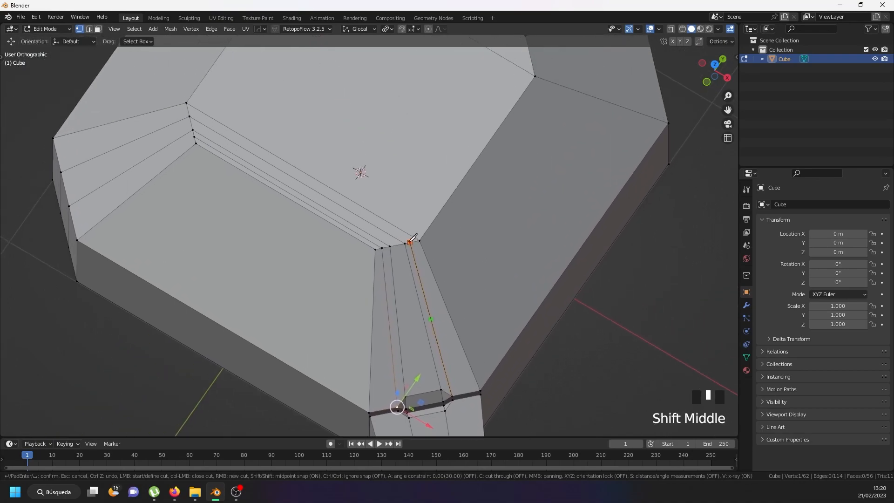
left_click(189, 110)
key("Return")
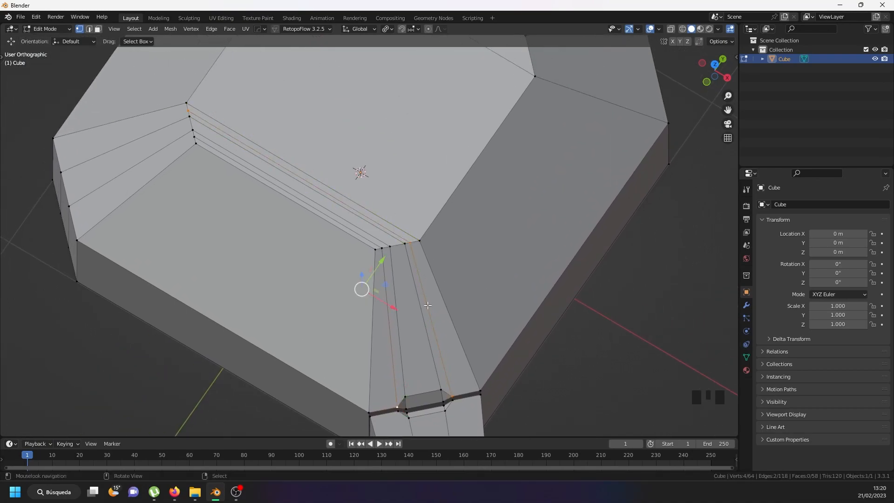
Step: Hide the entire linked leg mesh to expose the base's vertical corner face below the notch
middle_click_drag(428, 305, 382, 177, "shift")
scroll(276, 250, "up", 5)
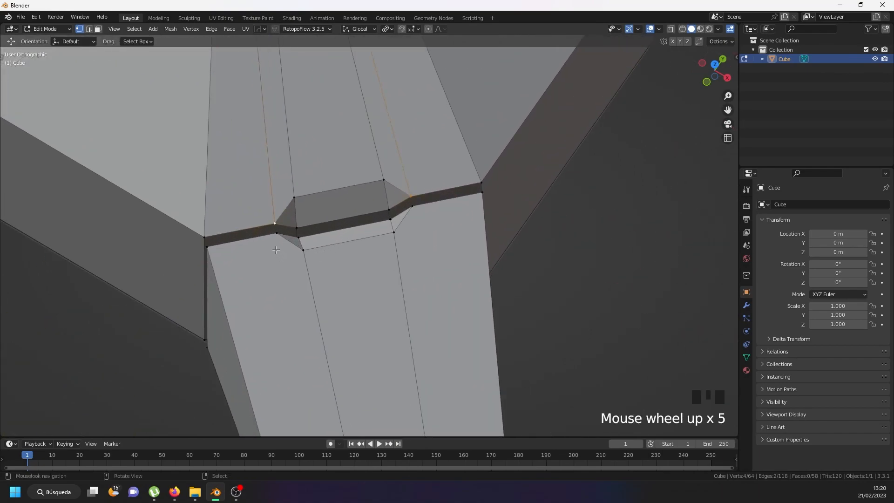
right_click(276, 250)
middle_click_drag(276, 250, 270, 205, "shift")
scroll(269, 203, "down", 3)
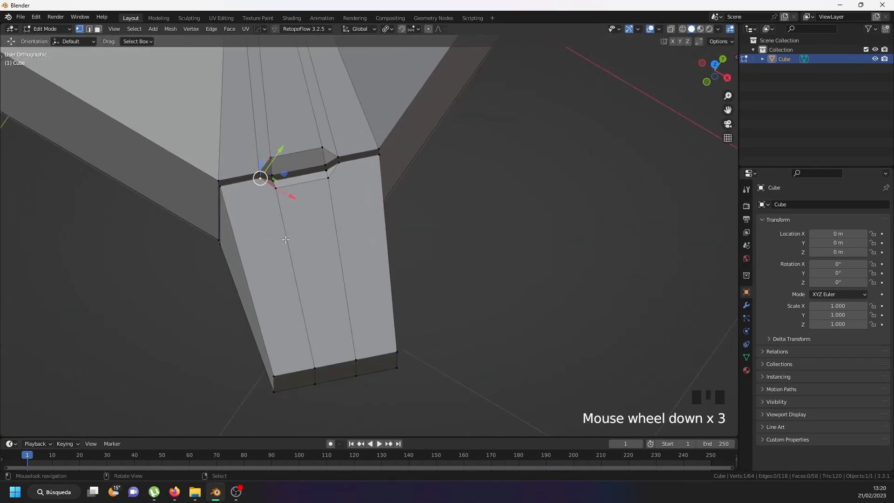
right_click(278, 198)
key("l")
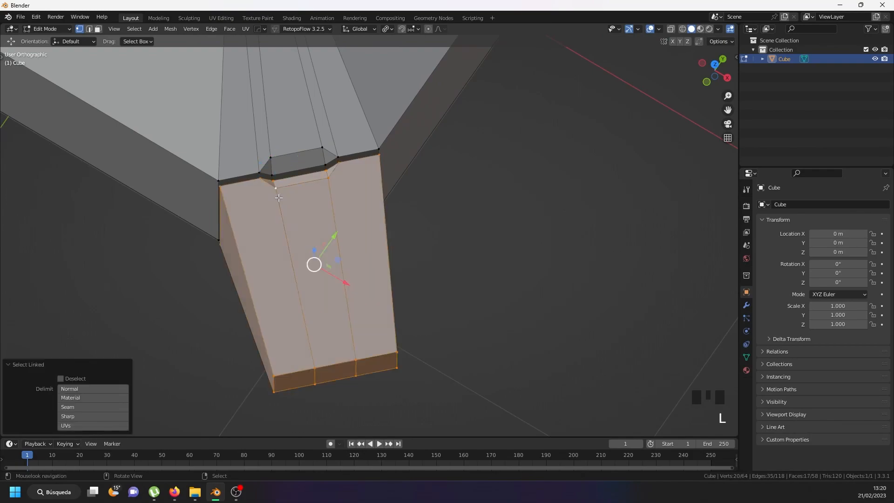
key("h")
middle_click_drag(264, 176, 259, 134)
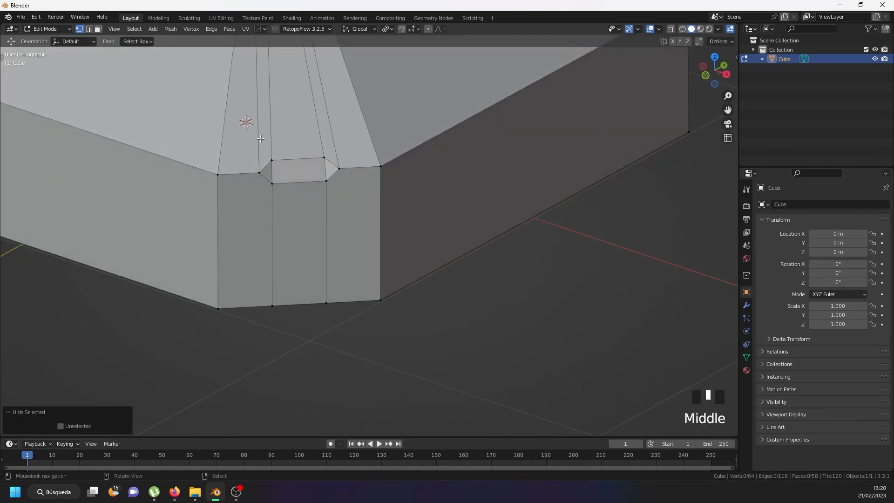
Step: Knife two vertical cuts down the base's corner face, from each outer notch vertex to the bottom edge
key("k")
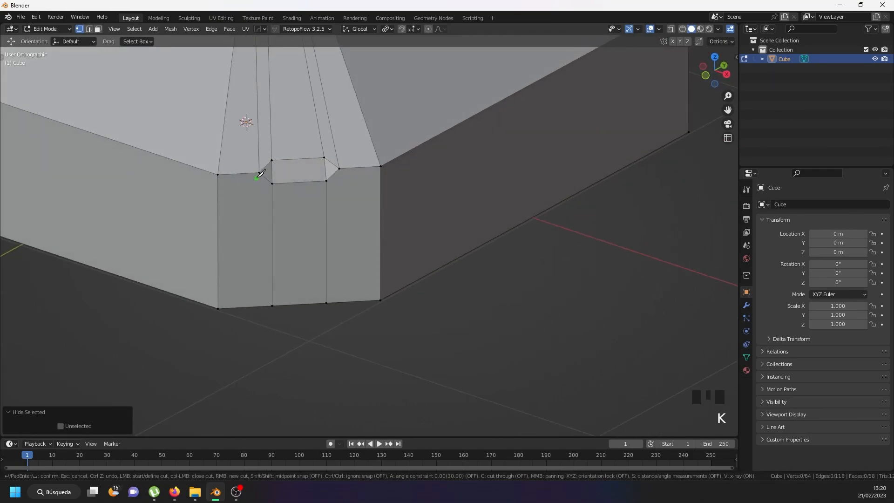
left_click(259, 172)
left_click(258, 307)
key("Return")
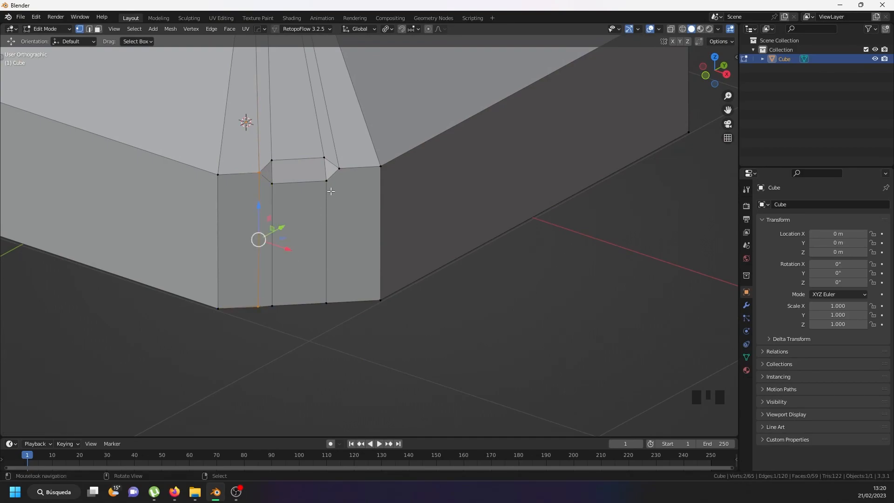
key("k")
left_click(340, 167)
left_click(339, 303)
key("Return")
Step: Knife two cuts across the base's underside, from the lower ends of the new vertical edges to the adjacent corner
middle_click_drag(339, 303, 368, 221)
scroll(319, 277, "down", 4)
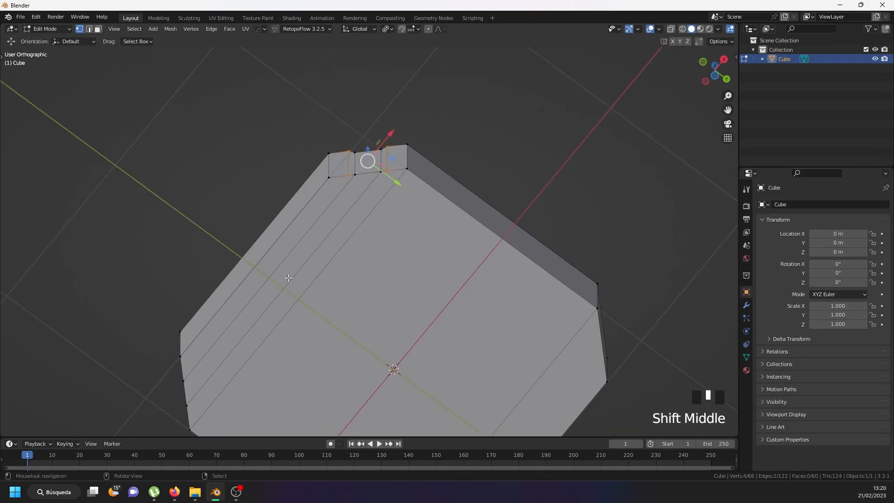
key("ctrl+r")
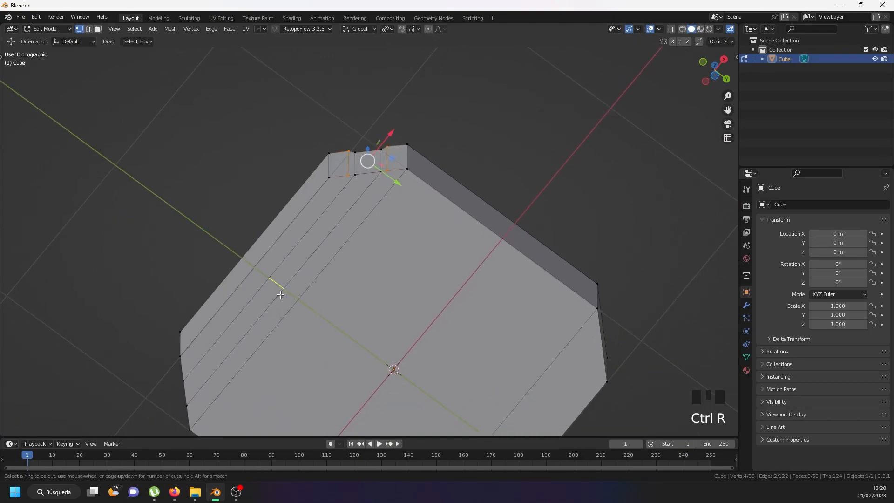
right_click(280, 295)
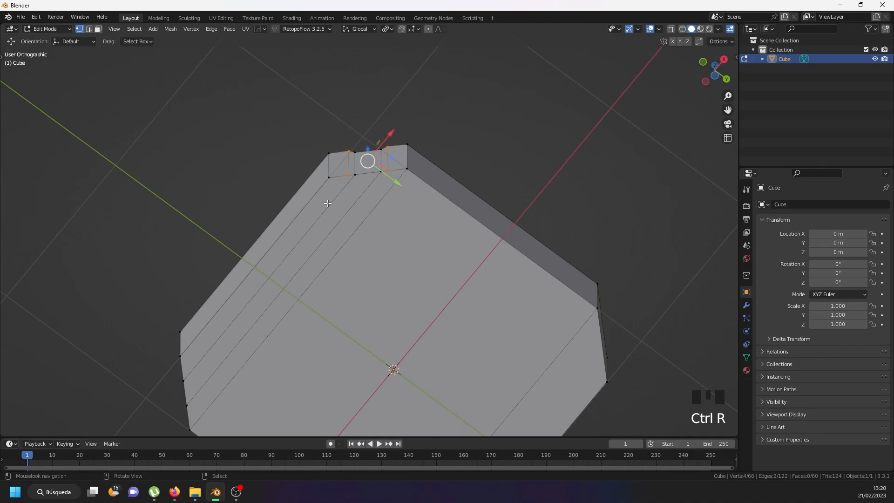
key("k")
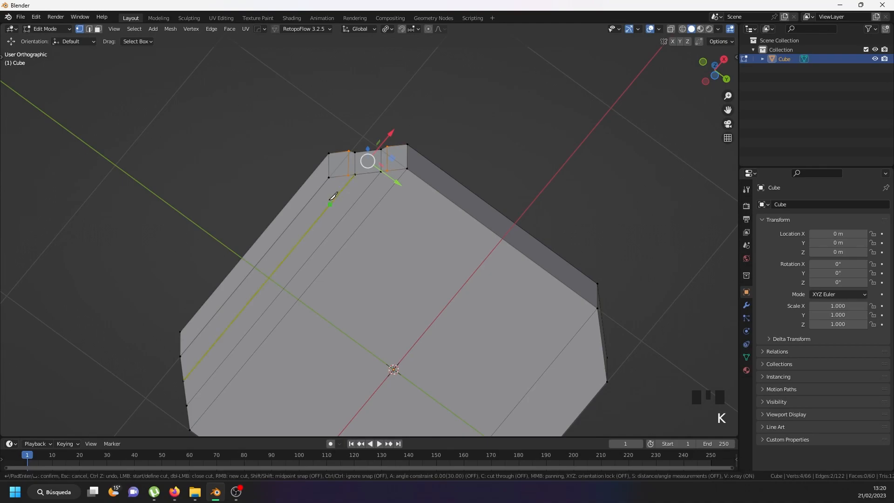
left_click(350, 175)
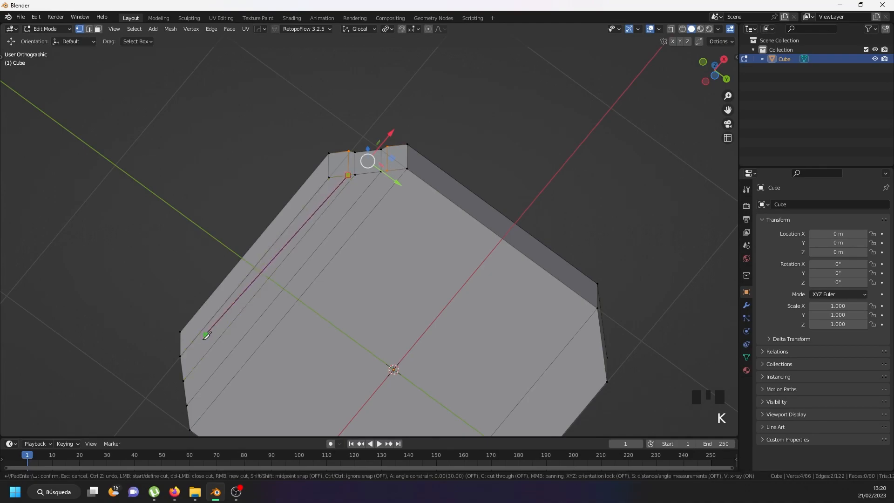
left_click(184, 365)
key("Return")
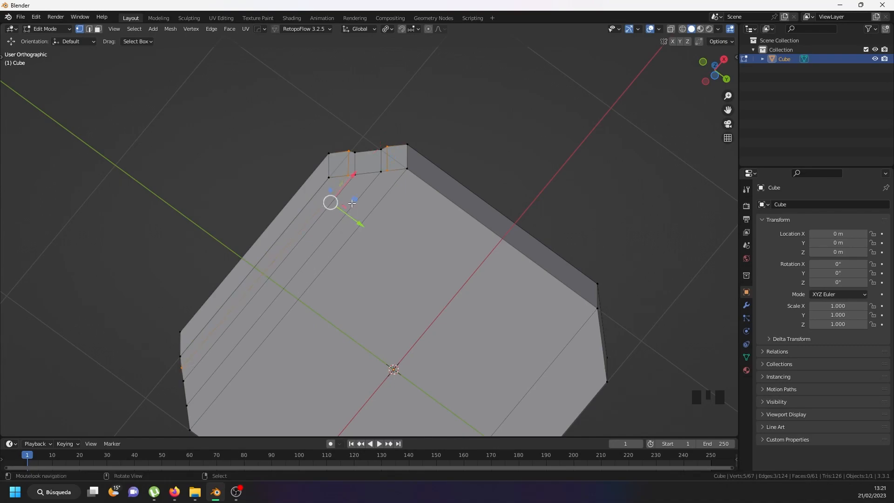
key("k")
left_click(387, 170)
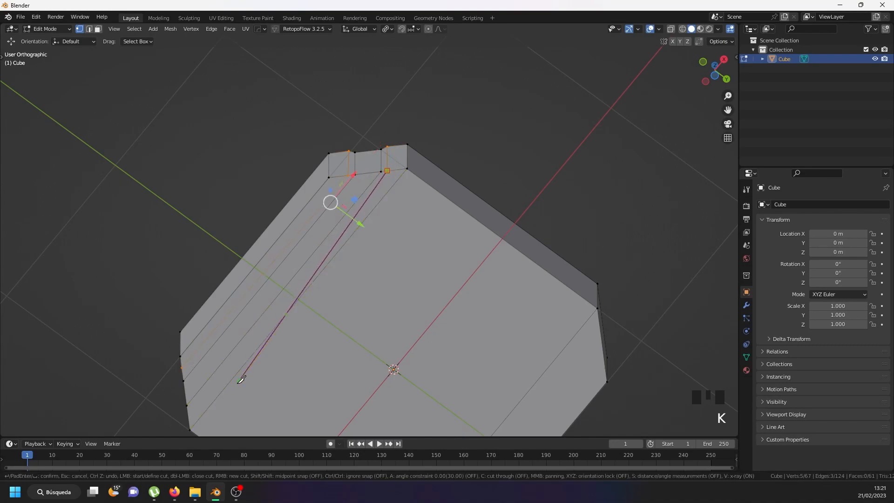
left_click(188, 418)
key("Return")
Step: Reveal the hidden leg and hide the entire linked base mesh
middle_click_drag(188, 418, 300, 339)
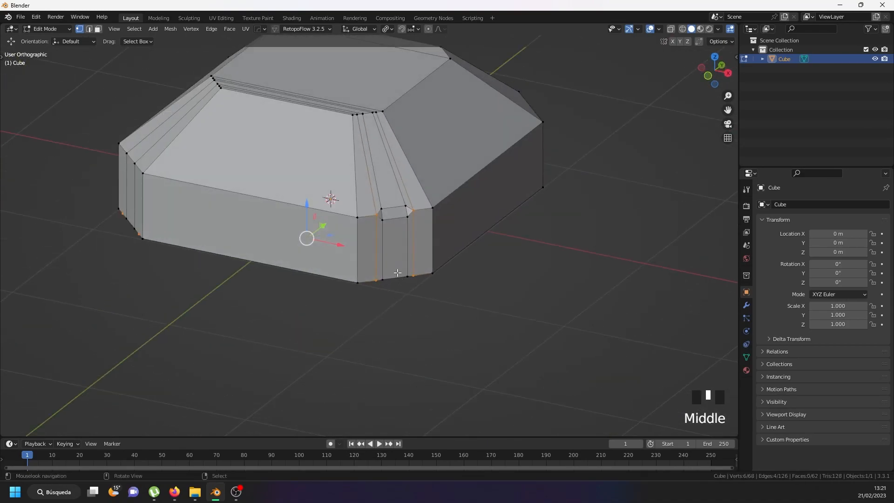
key("alt+h")
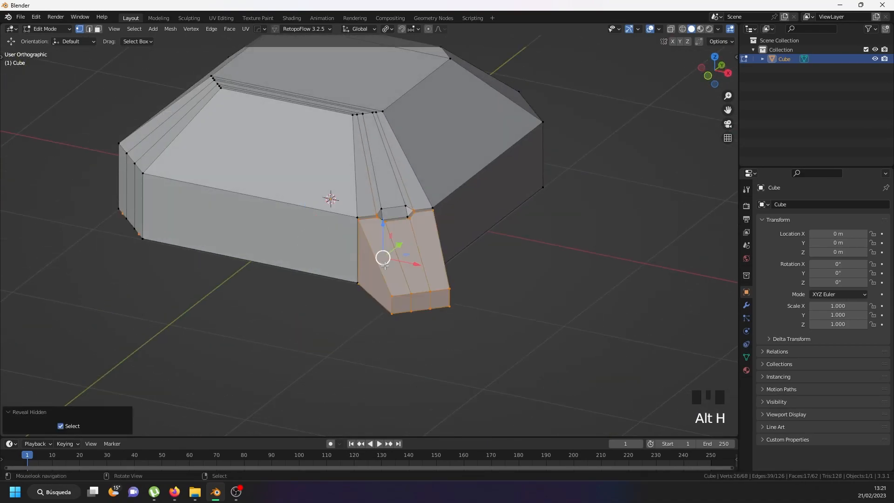
right_click(362, 212)
key("l")
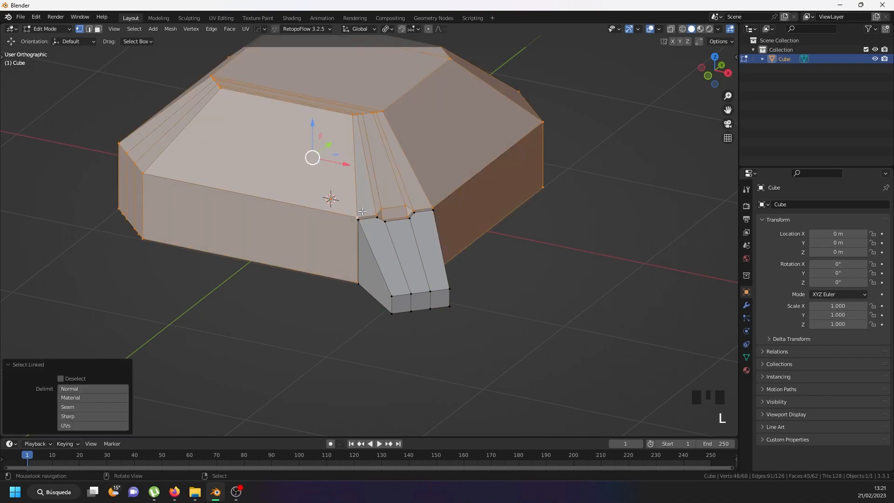
key("h")
Step: Knife a continuous cut around the isolated leg from one outer notch vertex, across the back, underside, end and sloped top faces
right_click(362, 213)
middle_click_drag(366, 214, 535, 244)
scroll(376, 235, "up", 2)
middle_click_drag(376, 236, 322, 206)
key("ctrl+r")
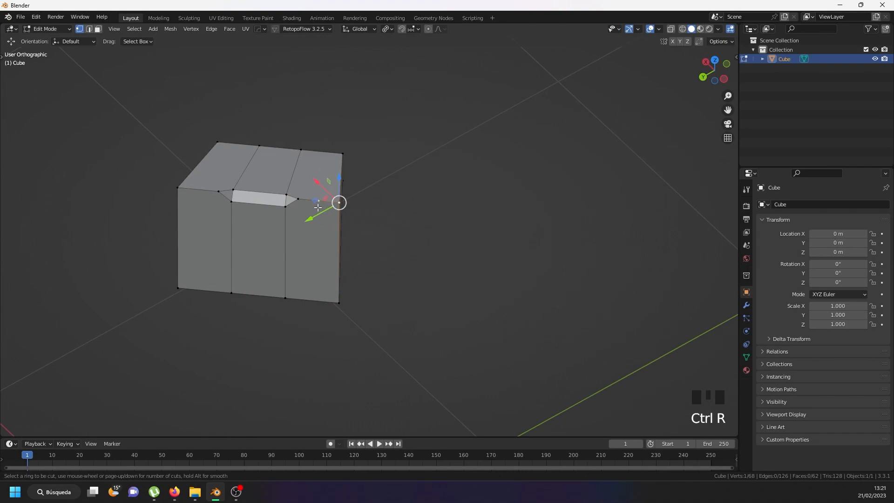
right_click(306, 211)
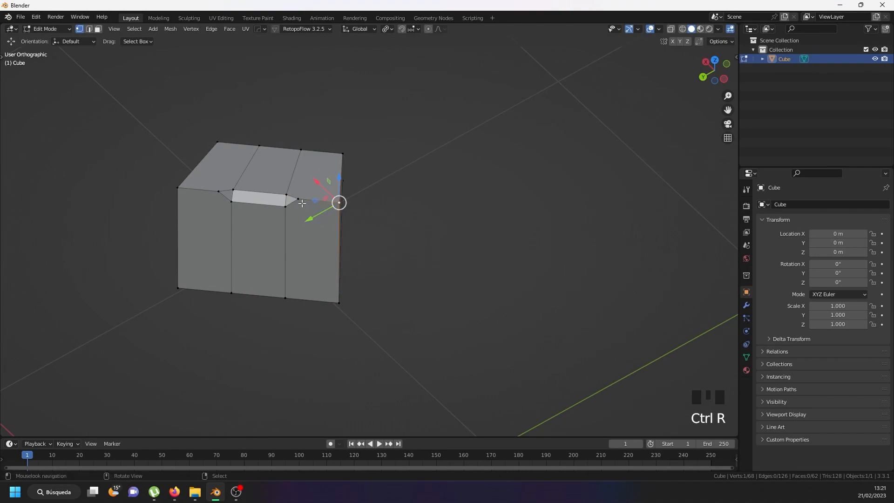
key("k")
left_click(298, 199)
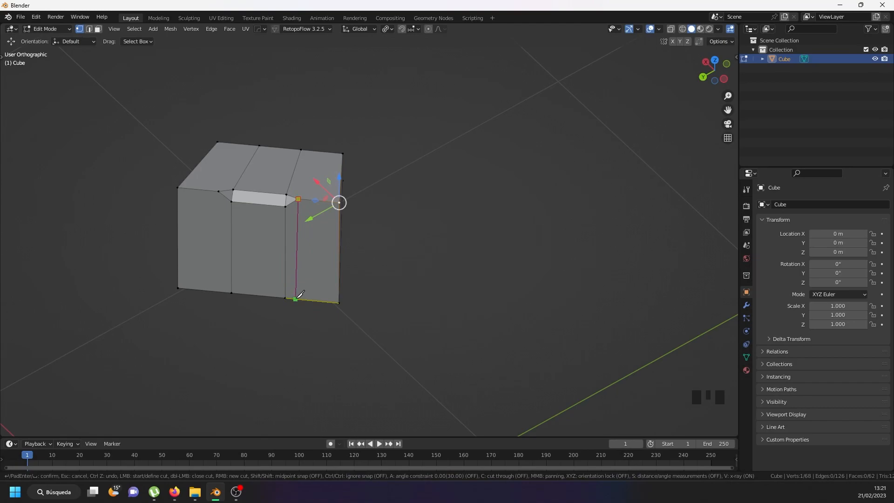
middle_click_drag(302, 294, 344, 311)
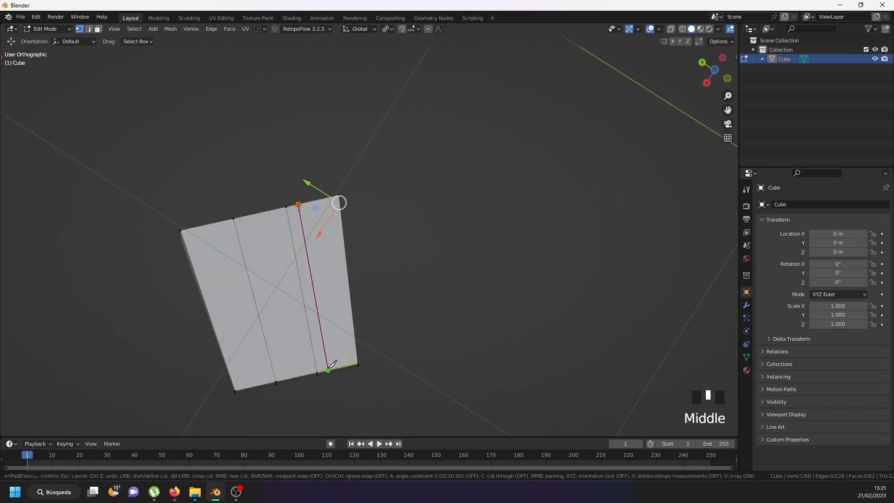
middle_click_drag(328, 368, 317, 266)
left_click(296, 58)
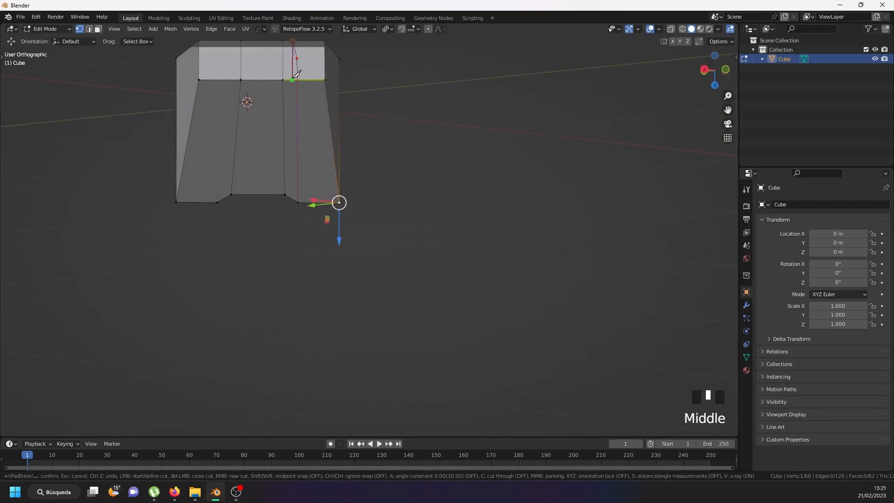
middle_click_drag(308, 180, 311, 135)
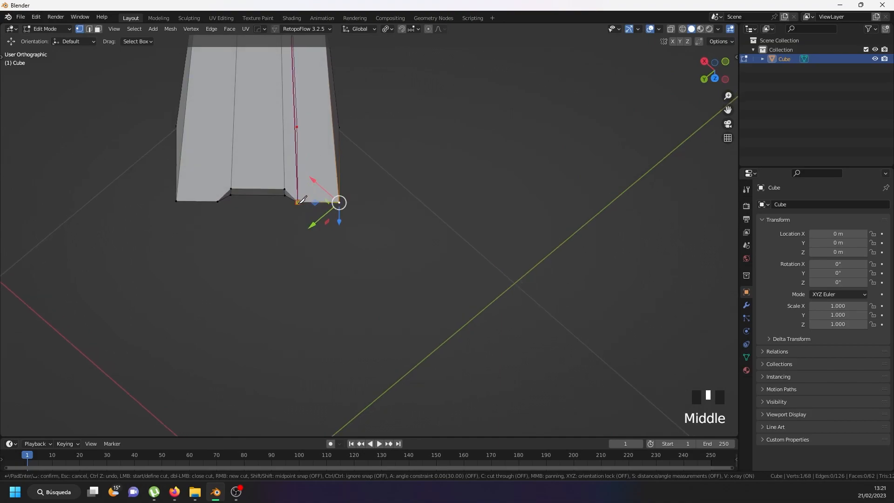
key("Return")
Step: Knife a matching cut around the leg starting from the other outer notch vertex
middle_click_drag(244, 149, 269, 316, "shift")
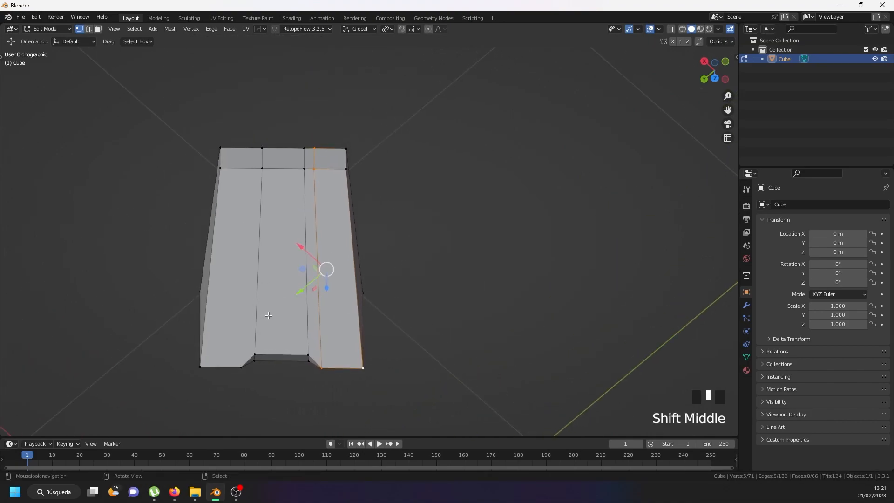
key("k")
key("Escape")
key("k")
left_click(241, 367)
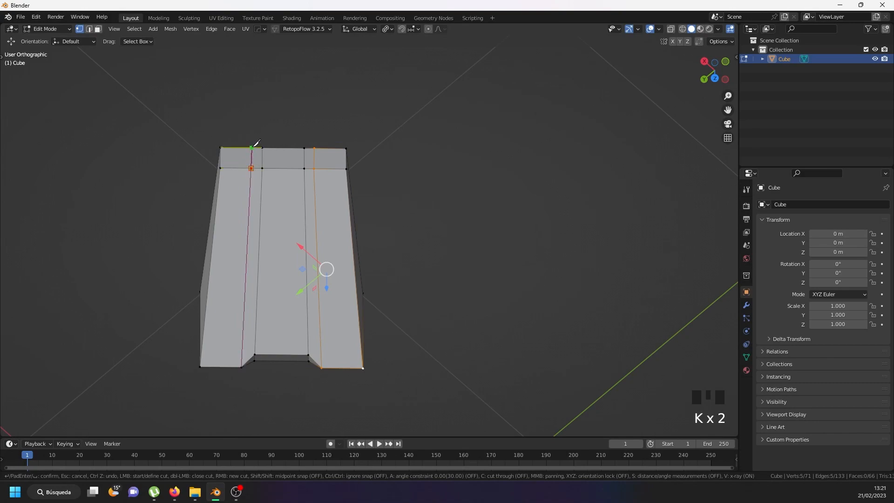
middle_click_drag(256, 143, 258, 294)
left_click(239, 325)
key("Return")
Step: Reveal the hidden base mesh and clear the selection
middle_click_drag(325, 156, 242, 230)
scroll(242, 230, "down", 4)
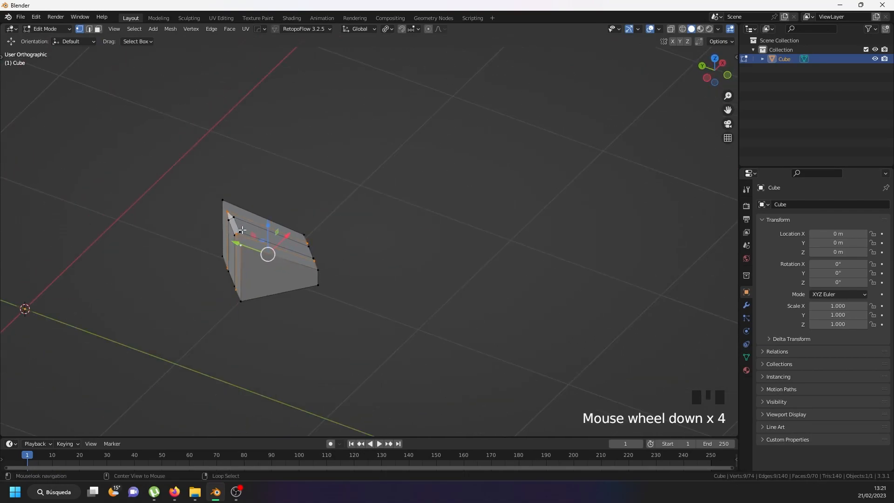
key("alt+h")
middle_click_drag(338, 199, 244, 242)
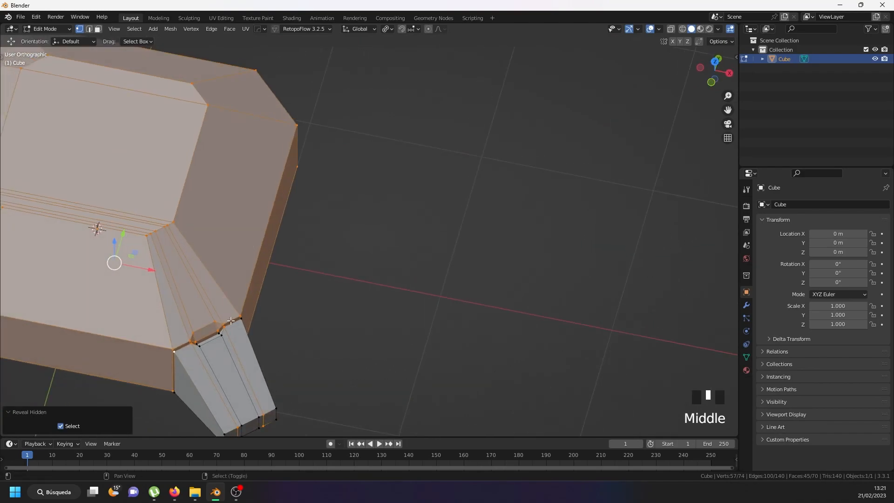
middle_click_drag(233, 334, 367, 268, "shift")
key("a")
scroll(337, 291, "down", 3)
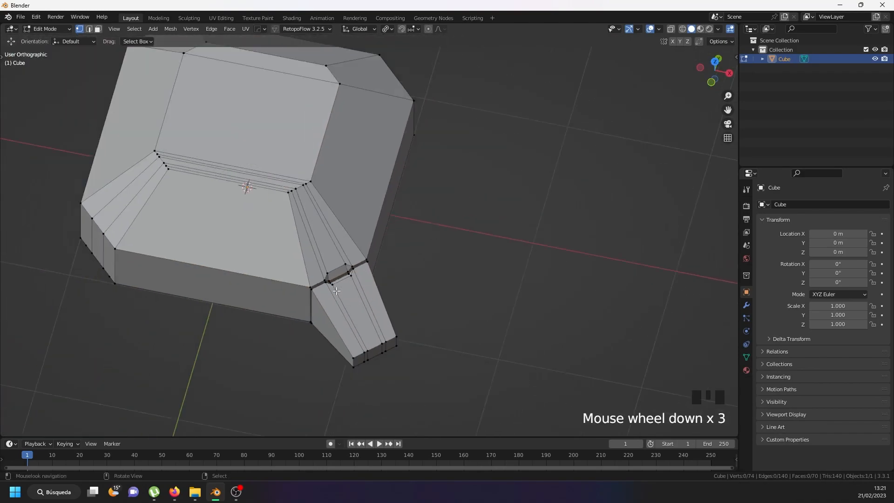
Step: Symmetrize the whole mesh from -Y to +Y to mirror the leg to the opposite corner
key("a")
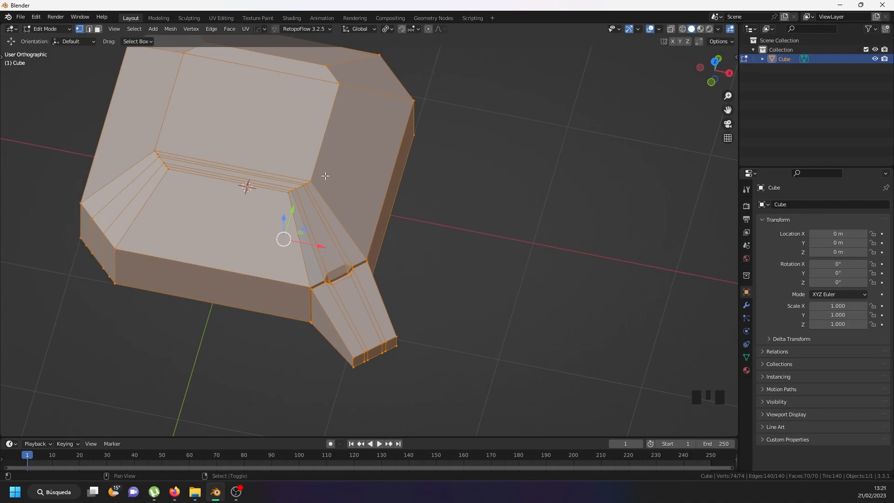
middle_click_drag(392, 141, 424, 196, "shift")
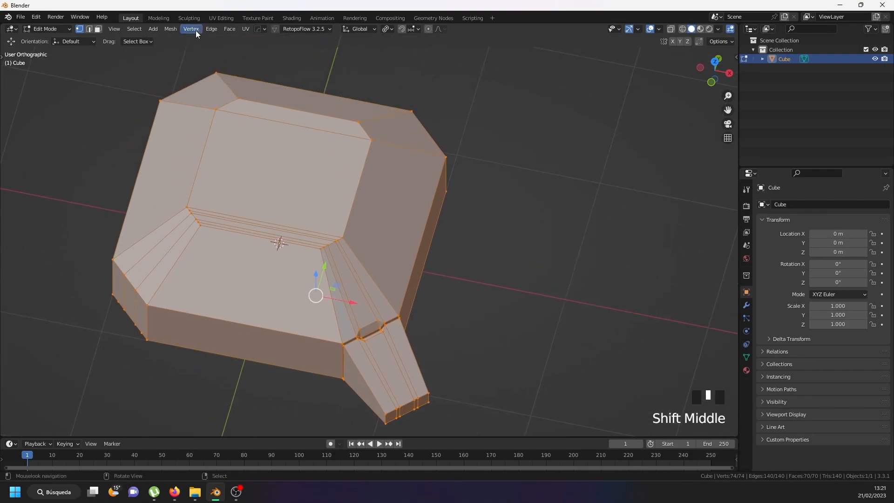
left_click(170, 28)
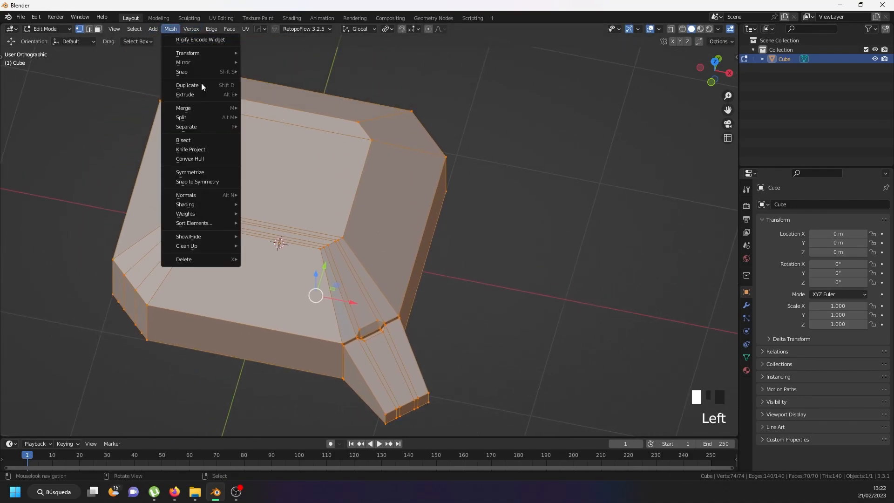
left_click(203, 169)
middle_click_drag(392, 159, 345, 239)
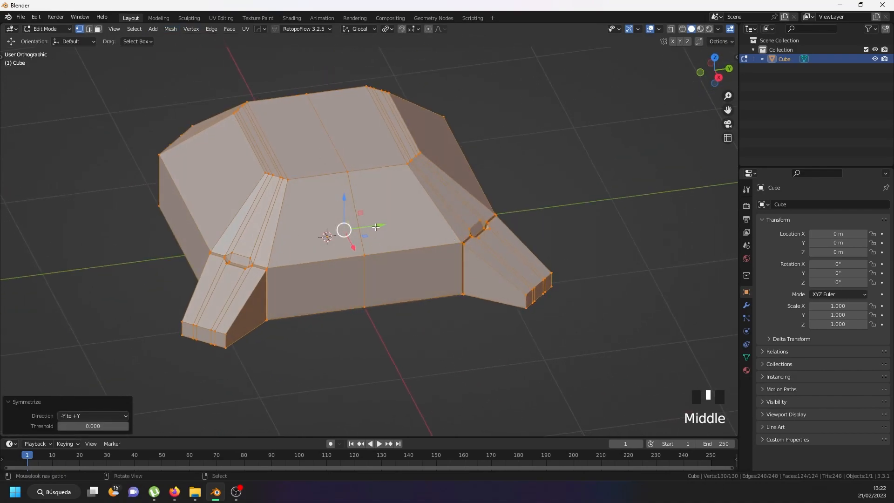
key("Tab")
middle_click_drag(361, 214, 293, 69)
Step: Symmetrize the whole mesh from +X to -X so that all four corners get a leg
key("Tab")
key("a")
key("a")
left_click(171, 29)
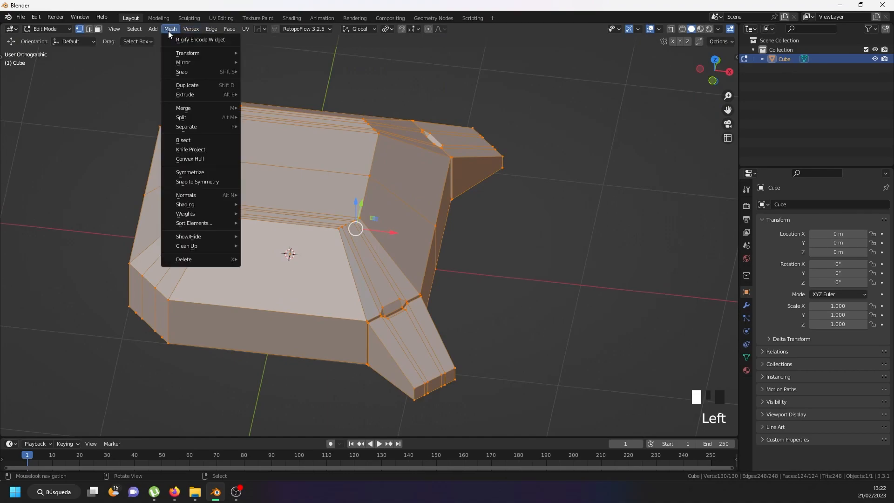
left_click(191, 173)
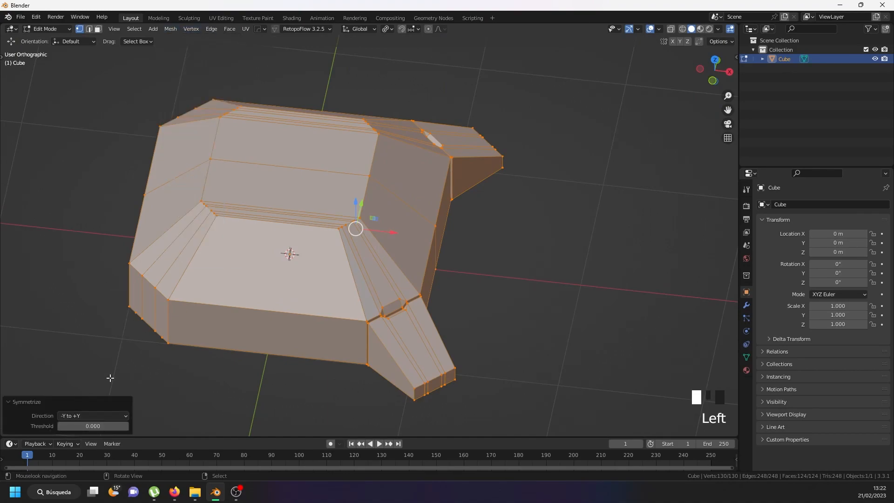
left_click(111, 416)
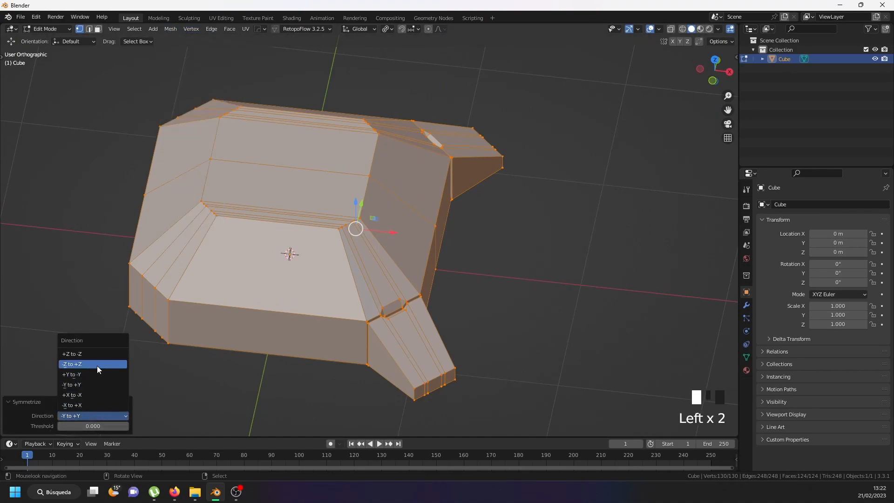
left_click(93, 394)
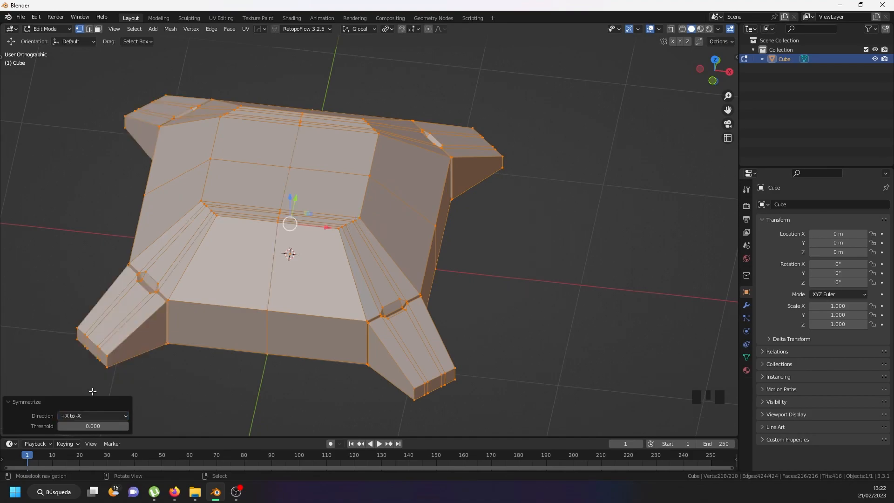
key("Tab")
middle_click_drag(340, 176, 345, 205)
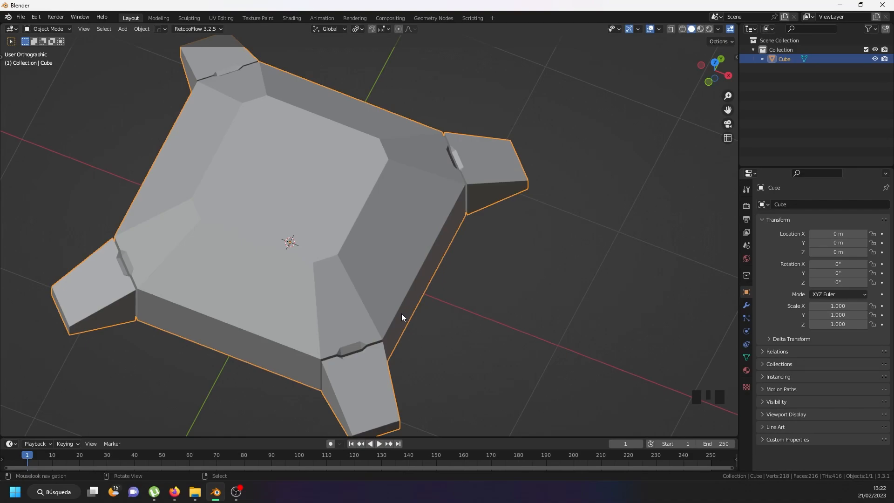
middle_click_drag(356, 322, 305, 196)
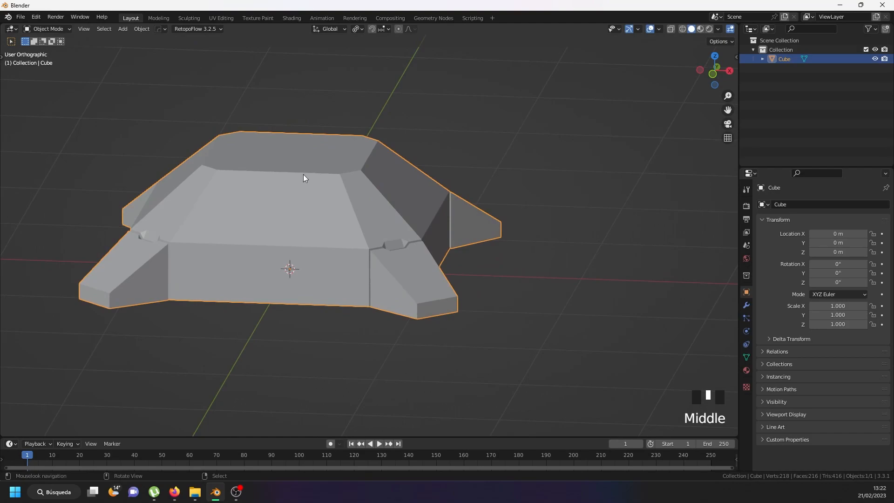
Step: Delete the two center edge loops that cross the base along the X and Y symmetry planes
key("Tab")
scroll(278, 240, "up", 3)
right_click(271, 241)
right_click(265, 234, "alt+shift")
middle_click_drag(373, 224, 324, 248)
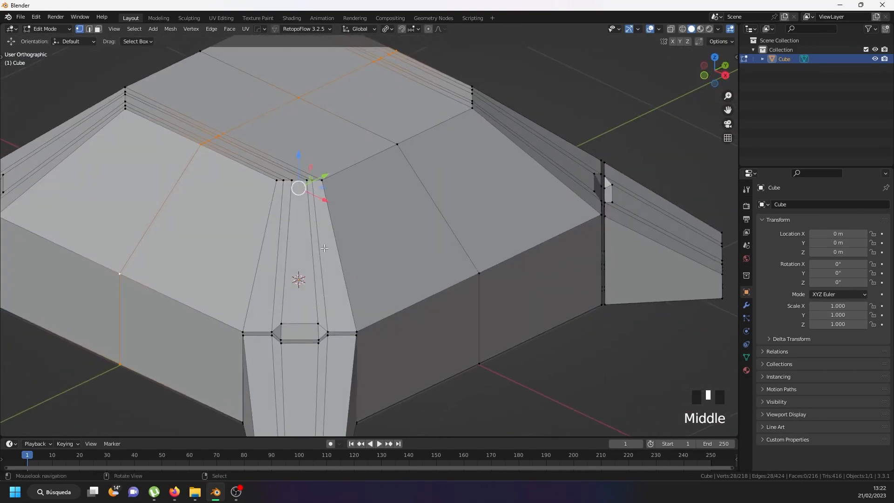
right_click(414, 172, "alt+shift")
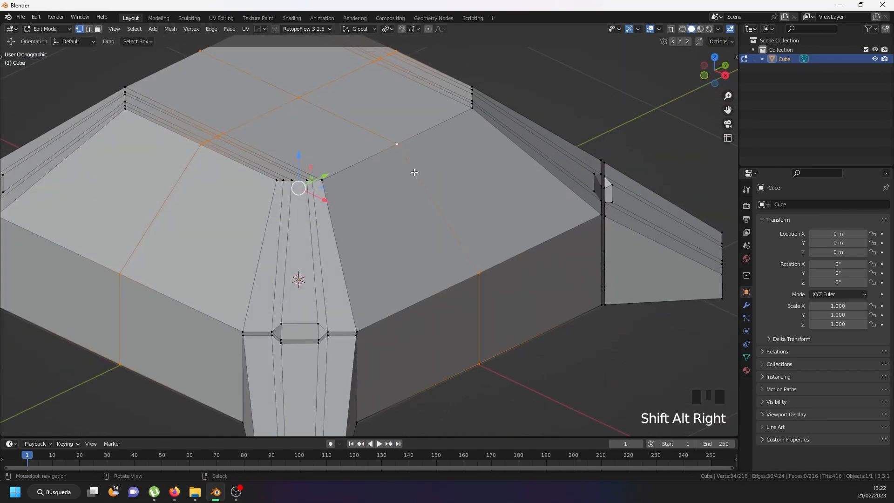
key("x")
left_click(385, 283)
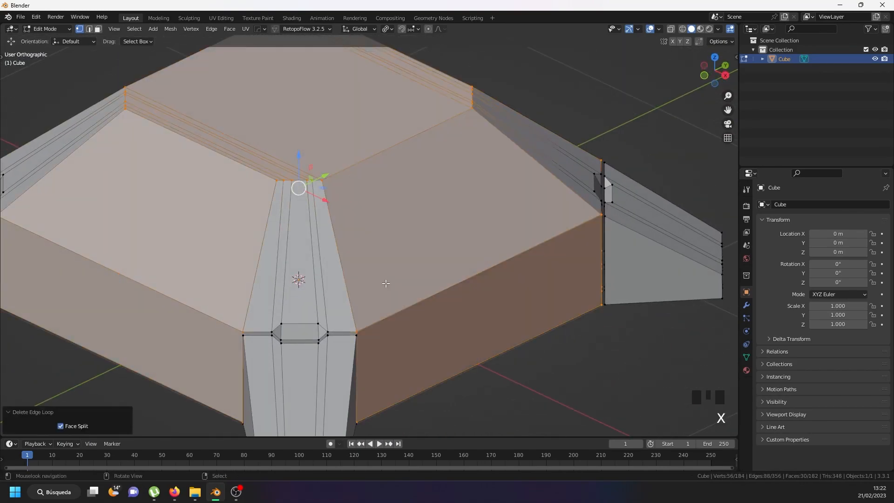
key("Tab")
middle_click_drag(259, 261, 323, 245)
Step: Switch to the front view and examine the tower bases on the reference sheet in Firefox
key("Tab")
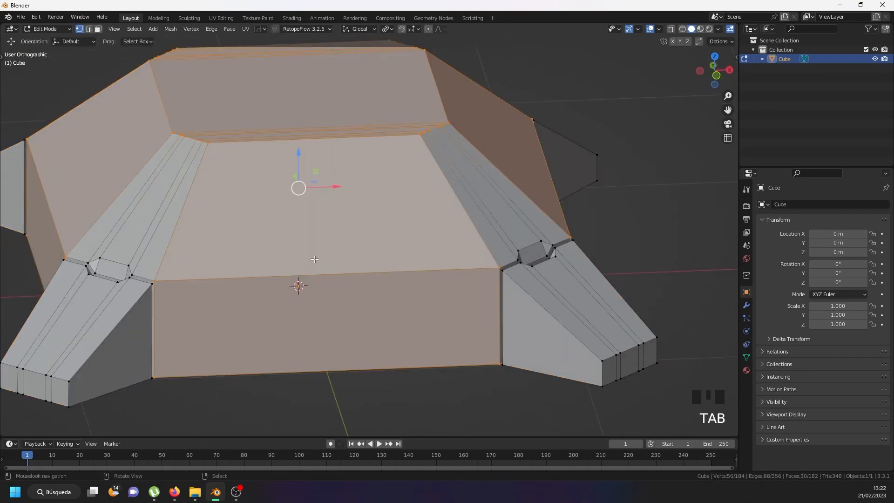
right_click(320, 274)
key("KP_1")
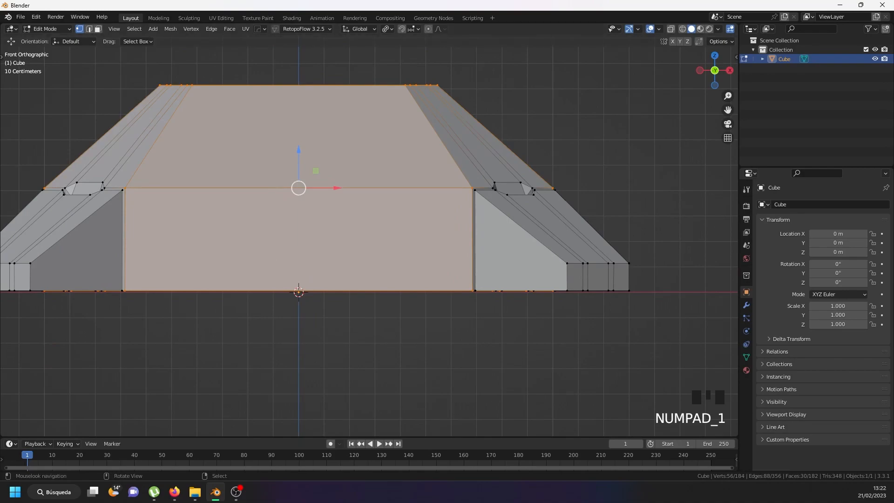
left_click_drag(0, 163, 350, 0)
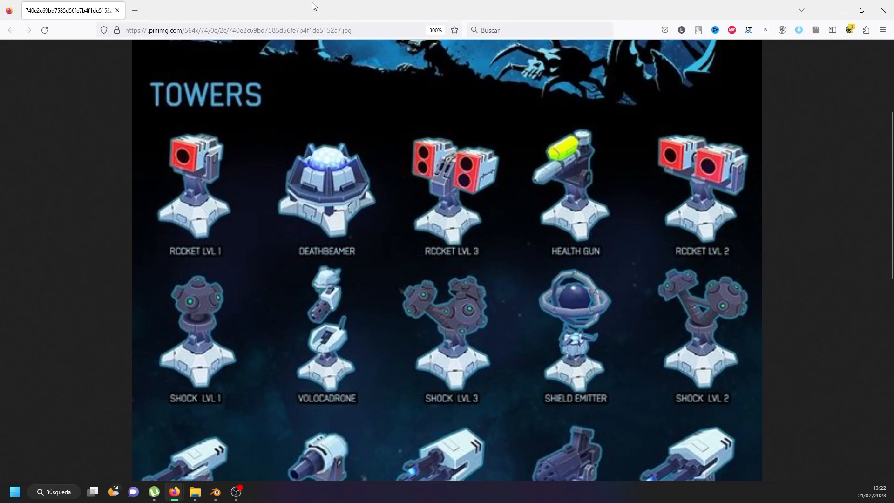
left_click_drag(311, 9, 0, 121)
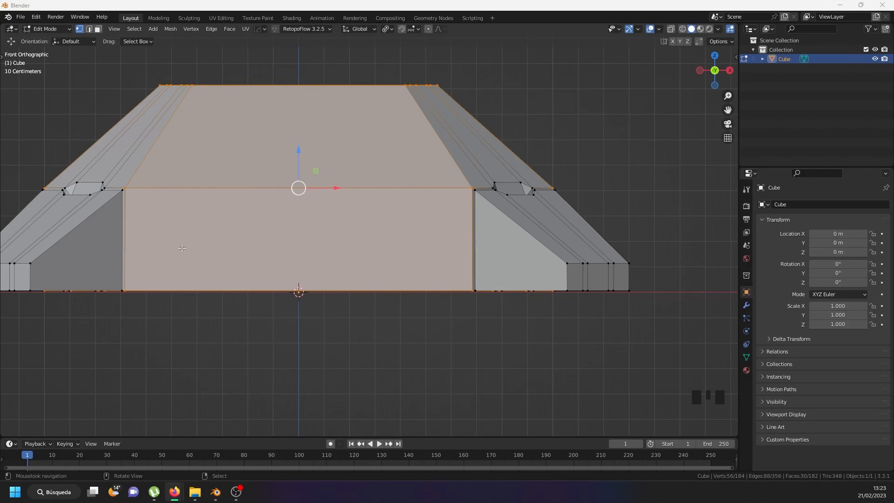
Step: Add a centered vertical loop cut through the base's front face and bevel it 0.287 m wide
middle_click_drag(236, 187, 269, 261)
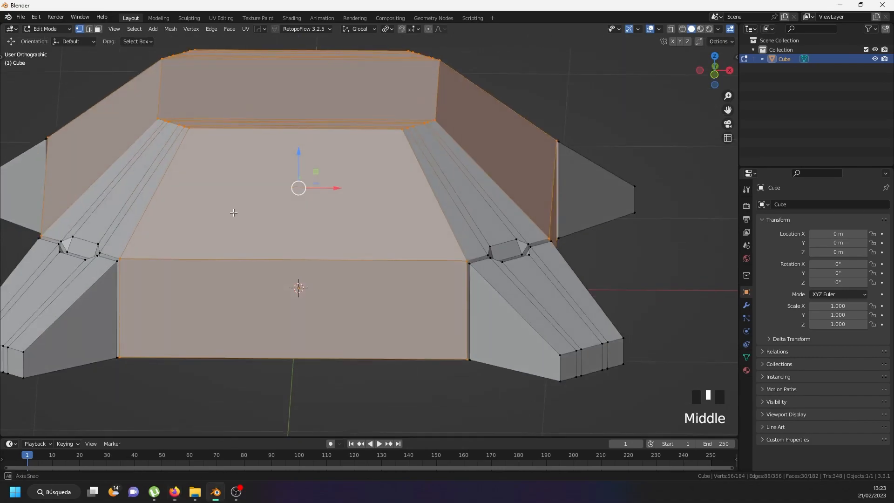
key("ctrl+r")
left_click(270, 264)
right_click(271, 264)
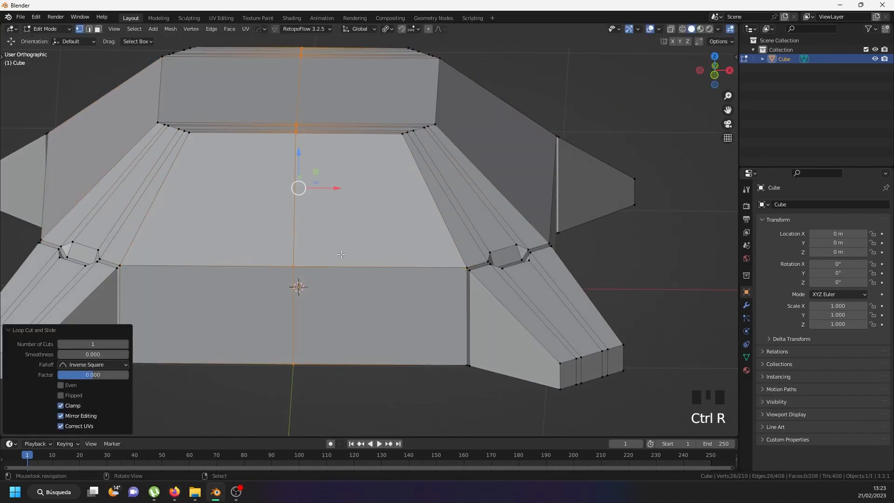
key("ctrl+b")
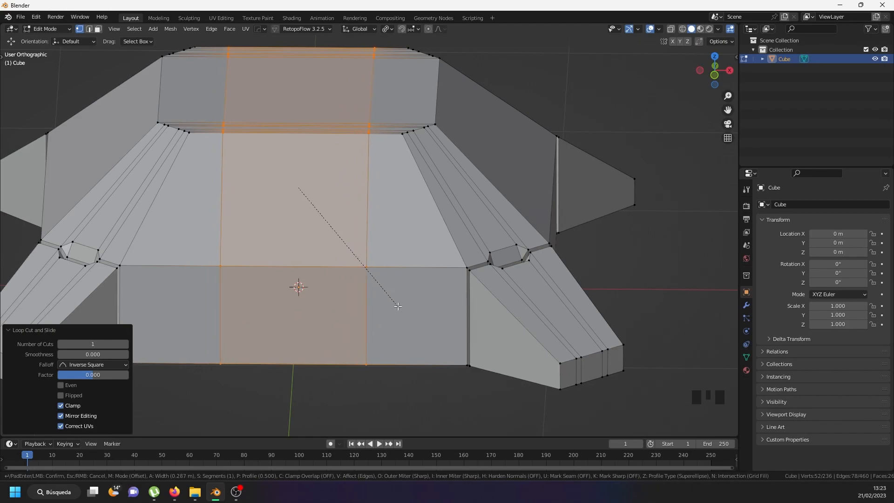
left_click(398, 306)
middle_click_drag(398, 306, 376, 286)
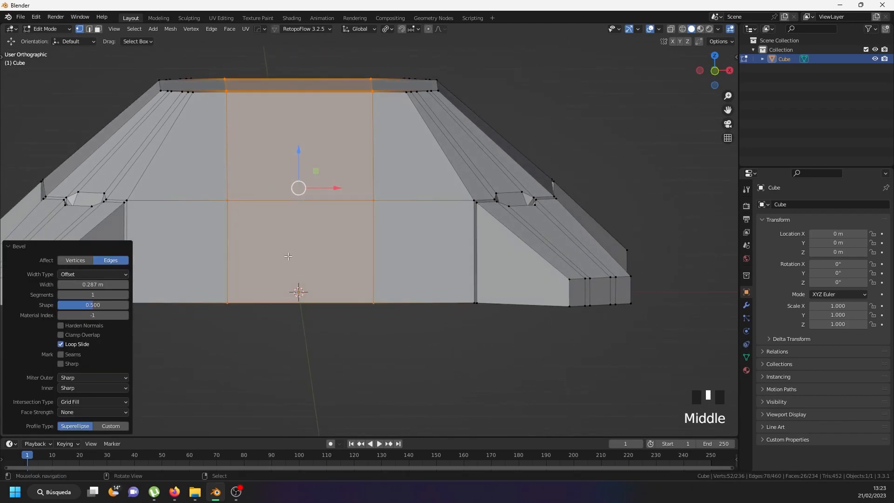
Step: Add a horizontal loop cut halfway up the base's vertical side walls and flatten it by scaling to 0 along Z
key("ctrl+r")
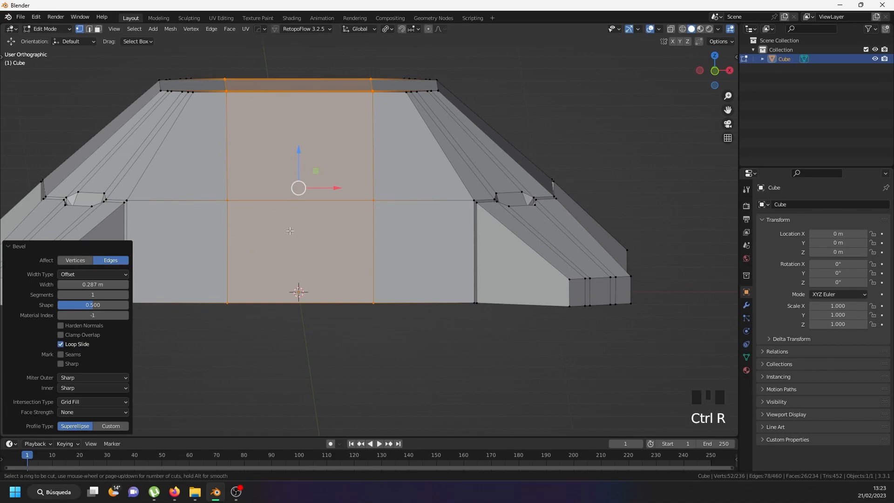
left_click(378, 250)
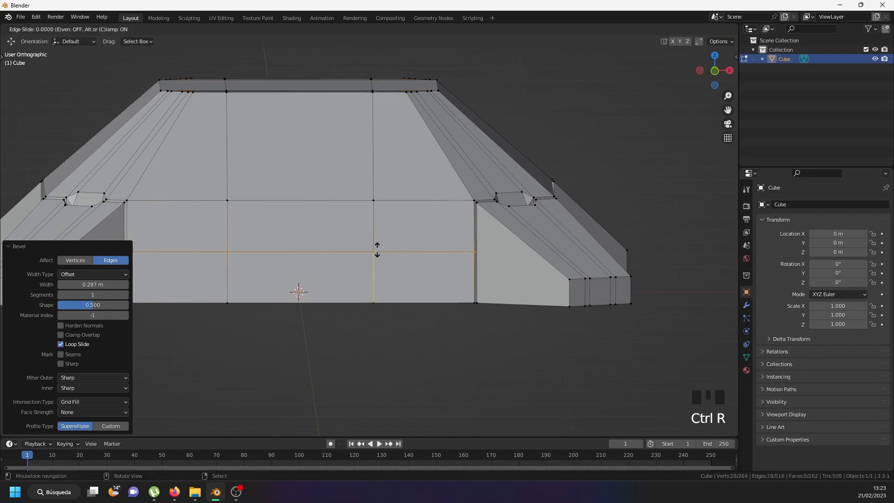
right_click(377, 250)
middle_click_drag(377, 250, 338, 238)
type("sz")
type("0")
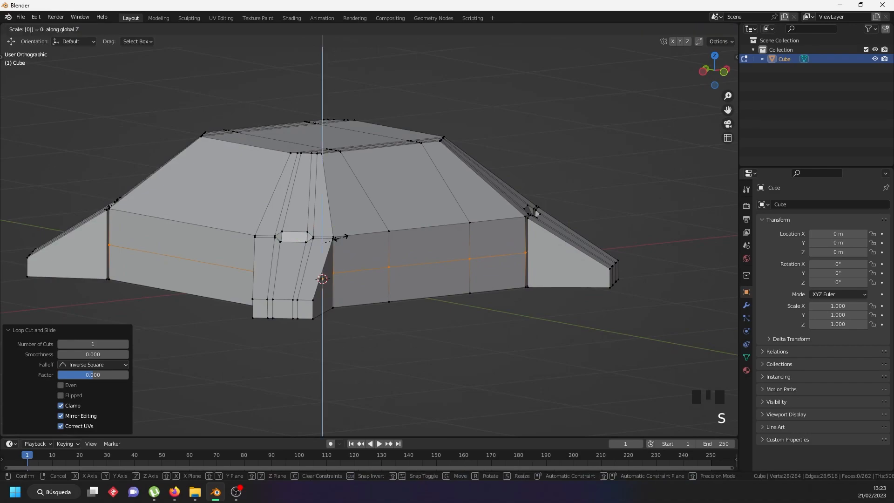
key("Return")
middle_click_drag(451, 224, 396, 240)
Step: Add a horizontal loop cut around the sloped sides and slide it toward their lower edge with a factor of 0.640
scroll(393, 239, "up", 3)
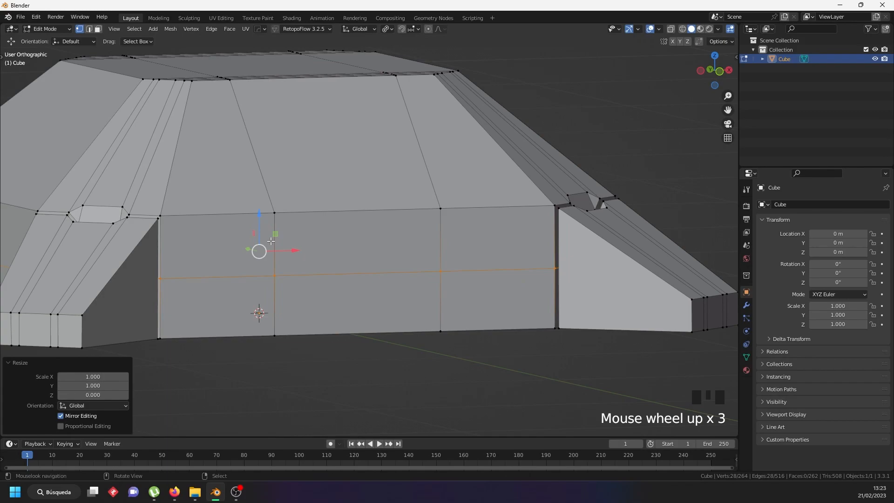
middle_click_drag(344, 210, 324, 213)
key("ctrl")
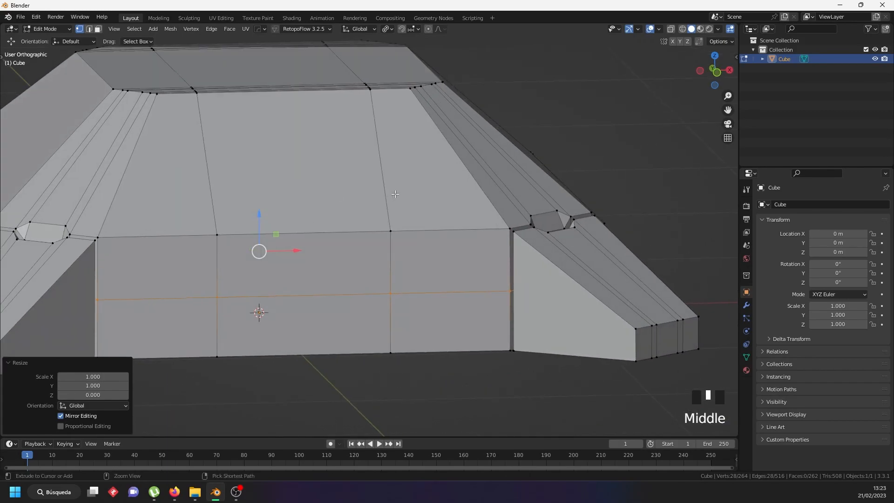
key("ctrl+r")
left_click(394, 192)
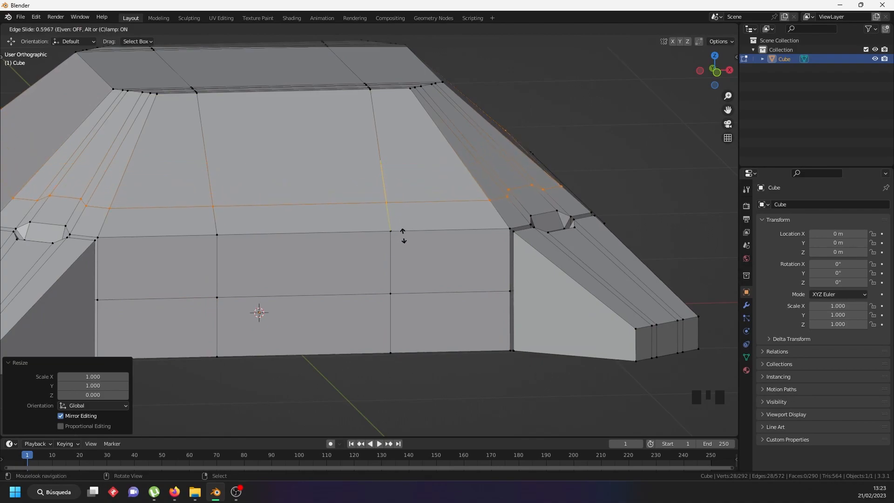
left_click(402, 238)
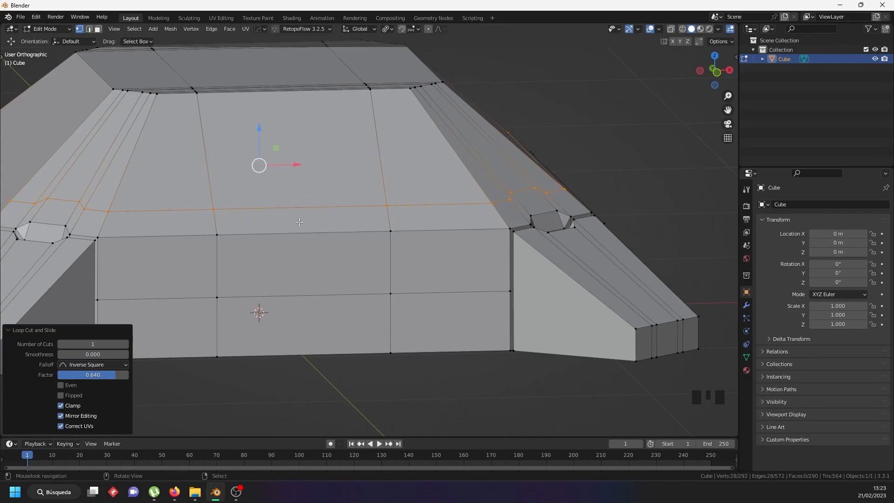
Step: Add a centered vertical loop cut through the front's middle strip and bevel it 0.117 m wide
key("ctrl+r")
left_click(299, 224)
right_click(299, 224)
scroll(348, 235, "up", 2)
key("ctrl+b")
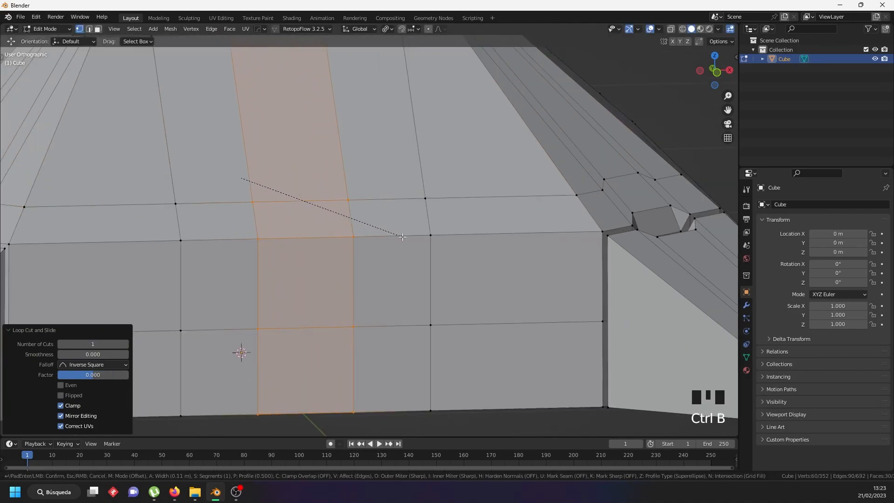
left_click(408, 234)
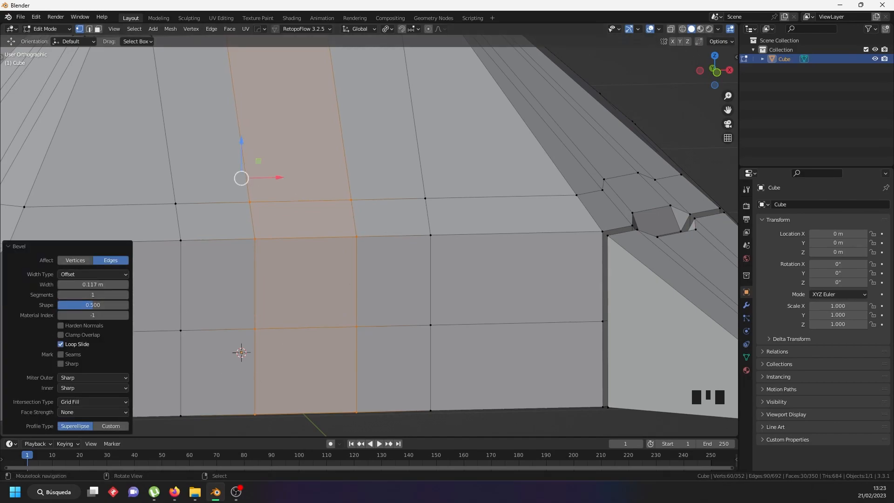
Step: Add a horizontal loop cut low on the vertical walls and slide it toward the bottom edge with a factor of 0.783
middle_click_drag(389, 377, 476, 322, "shift")
key("ctrl+r")
left_click(448, 333)
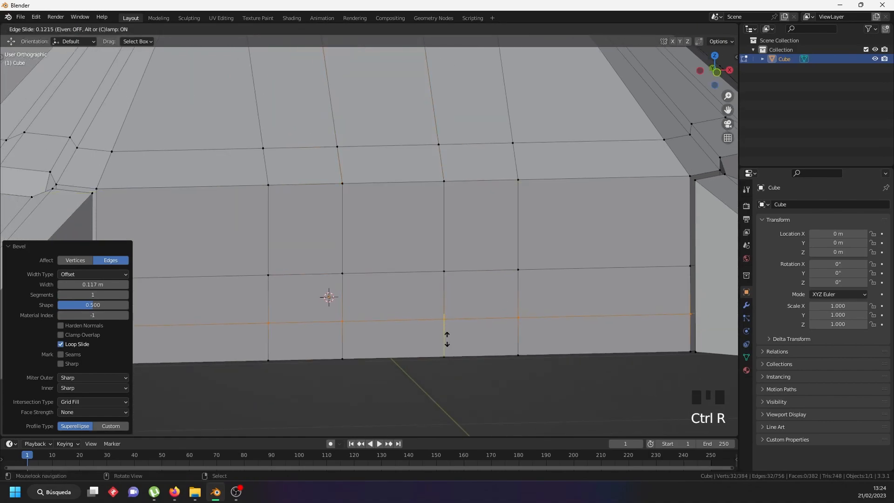
left_click(455, 366)
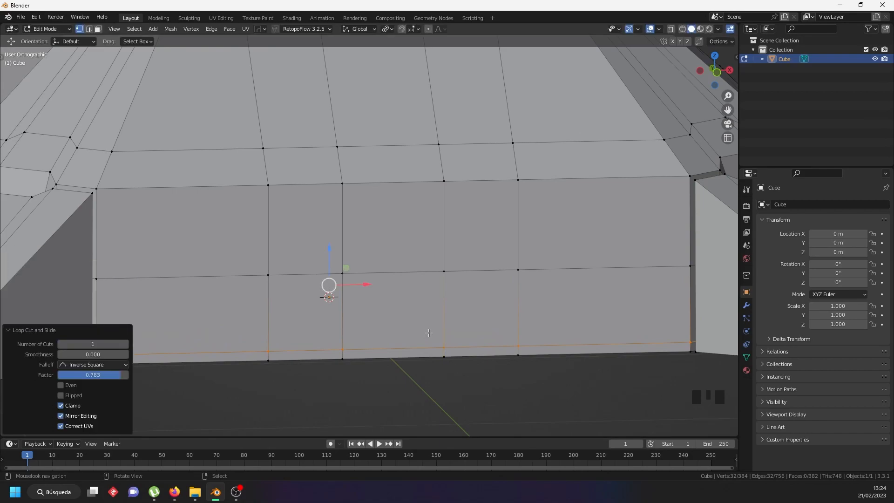
Step: Inset the T-shaped group of seven faces at the center of the front side by 0.01286 m
left_click(98, 29)
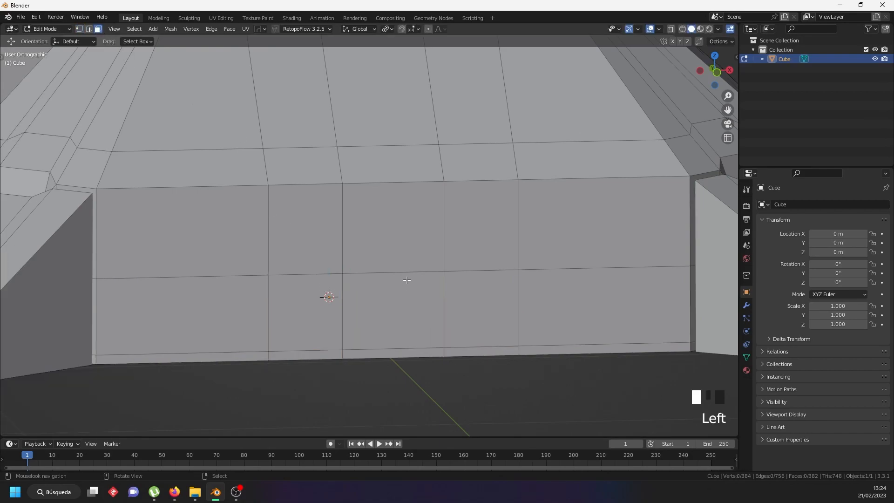
right_click(406, 281)
middle_click_drag(406, 281, 351, 274)
right_click(320, 220, "shift")
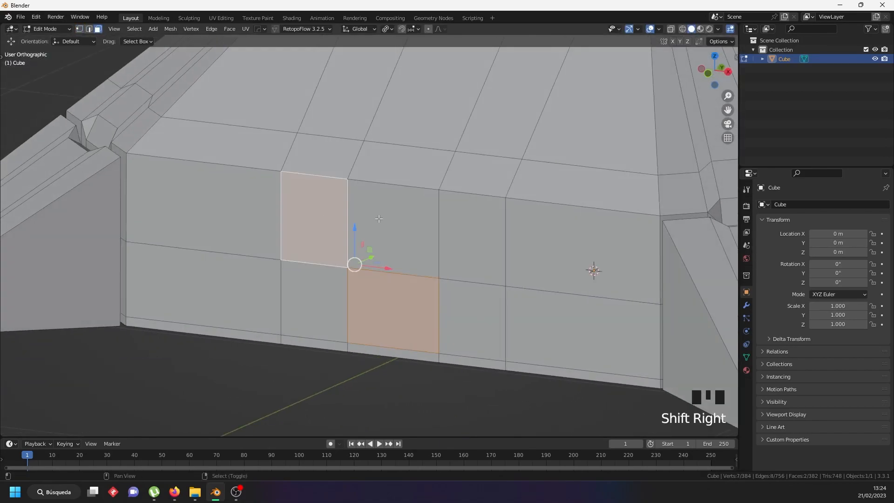
right_click(379, 219, "shift")
right_click(443, 201, "shift")
right_click(479, 174, "shift")
right_click(398, 162, "shift")
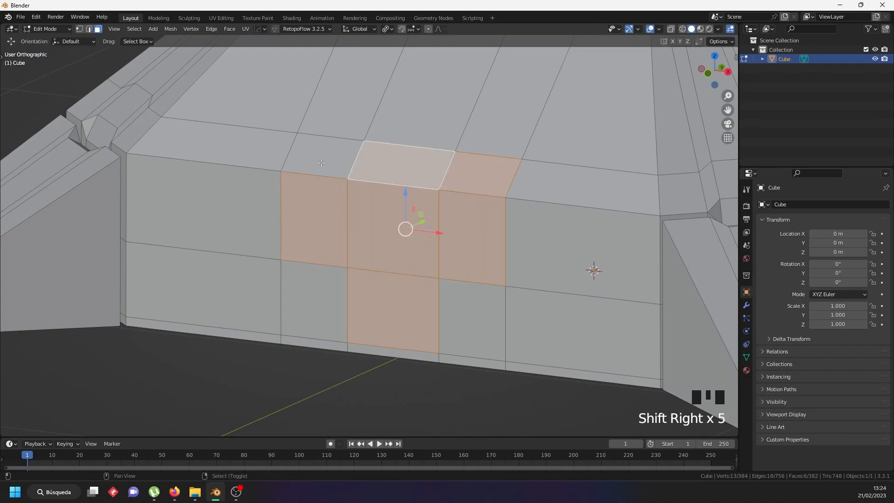
right_click(320, 154, "shift")
middle_click_drag(320, 153, 358, 227)
scroll(419, 240, "up", 2)
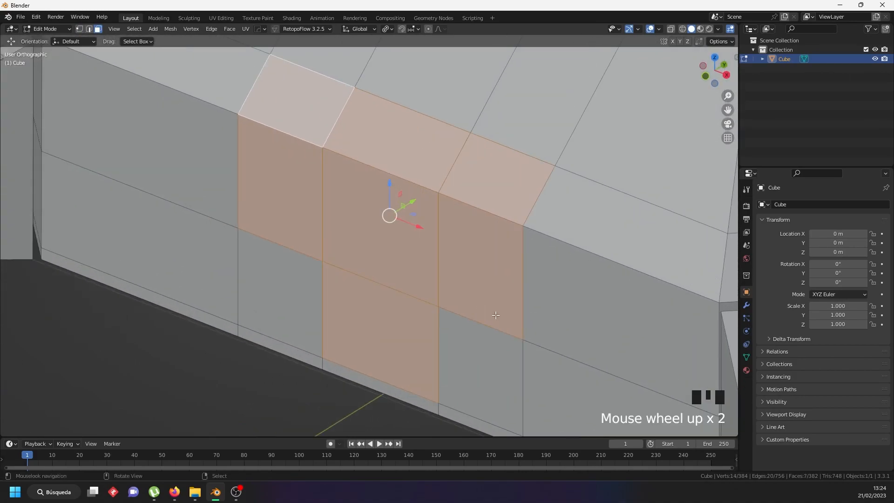
key("i")
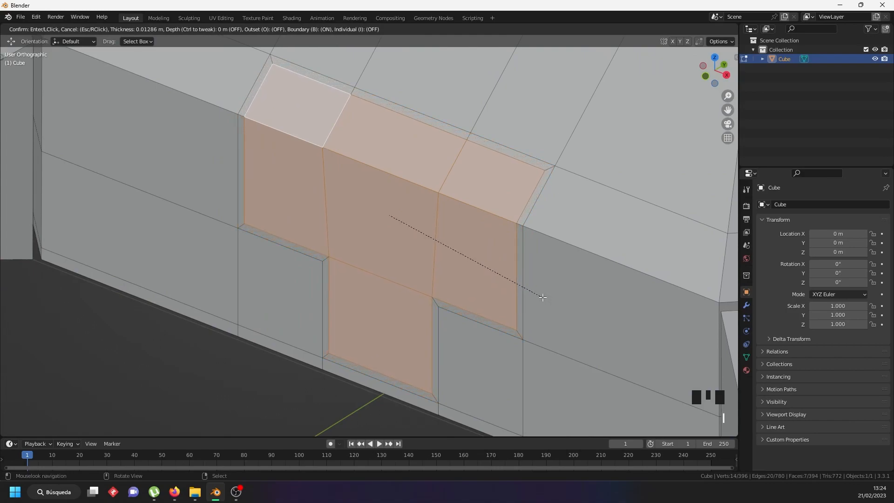
left_click(543, 297)
Step: Select the full ring of narrow inset faces bordering the T-shaped front panel
middle_click_drag(405, 247, 356, 233)
scroll(356, 232, "up", 2)
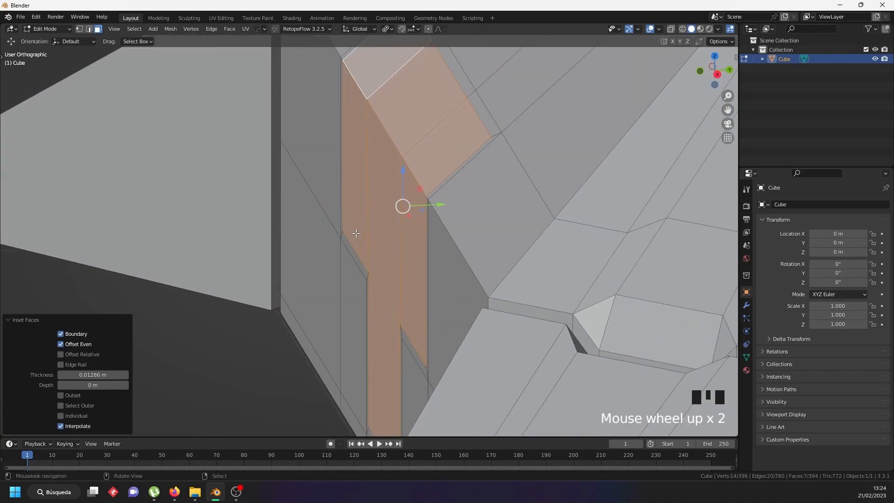
middle_click_drag(448, 139, 183, 93)
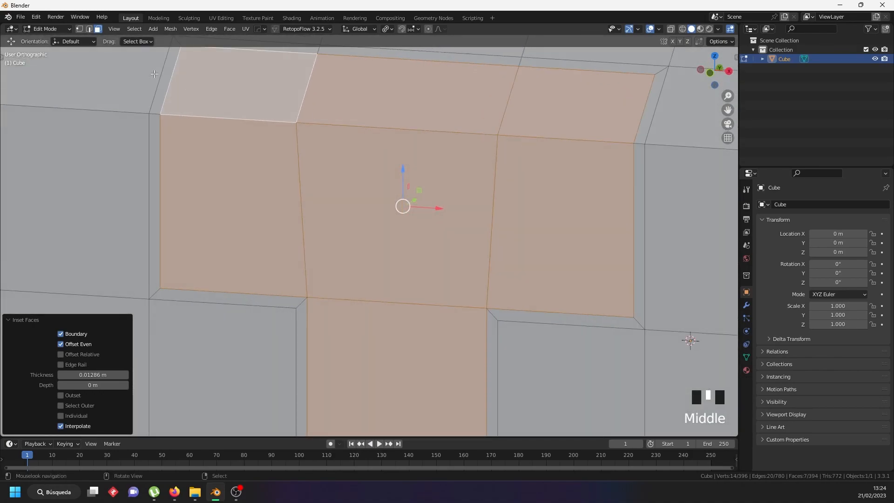
right_click(158, 106)
right_click(157, 111, "alt+shift")
scroll(200, 146, "down", 4)
middle_click_drag(205, 149, 272, 185)
scroll(321, 177, "up", 3)
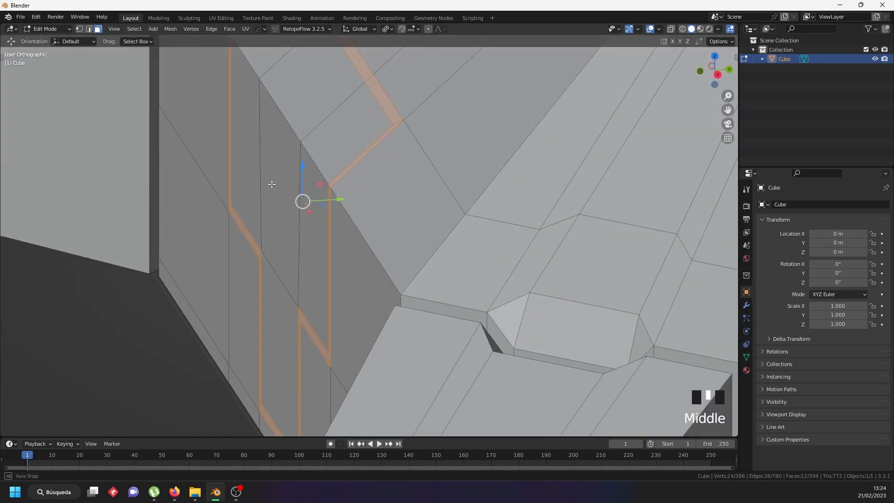
Step: Try to extrude the panel's border faces and push them into the base as a groove
key("e")
right_click(292, 214)
middle_click_drag(292, 214, 431, 216)
left_click_drag(269, 198, 260, 197)
scroll(212, 181, "down", 4)
middle_click_drag(260, 196, 243, 245)
key("Tab")
scroll(229, 289, "up", 4)
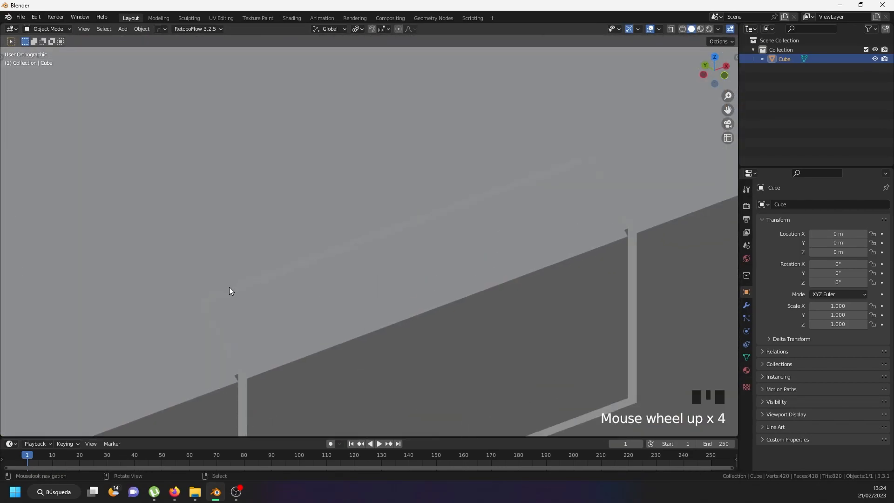
key("Tab")
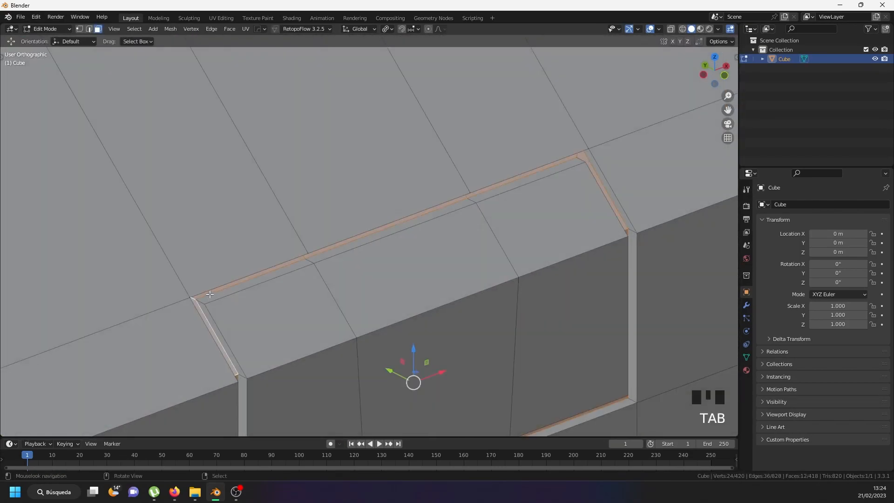
key("ctrl+z")
key("ctrl+z")
key("ctrl+z")
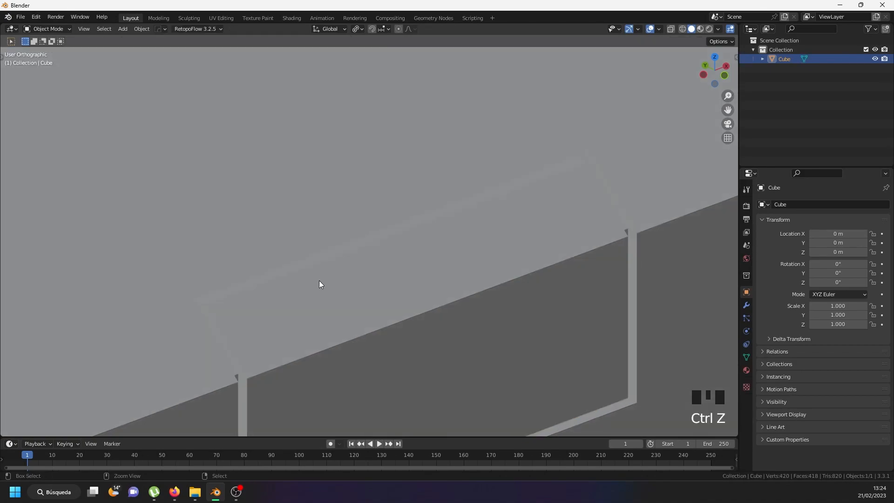
Step: Try to recess the extruded border faces by scaling them down slightly, and undo the scaling and the extrusion
middle_click_drag(385, 299, 371, 216, "shift")
key("s")
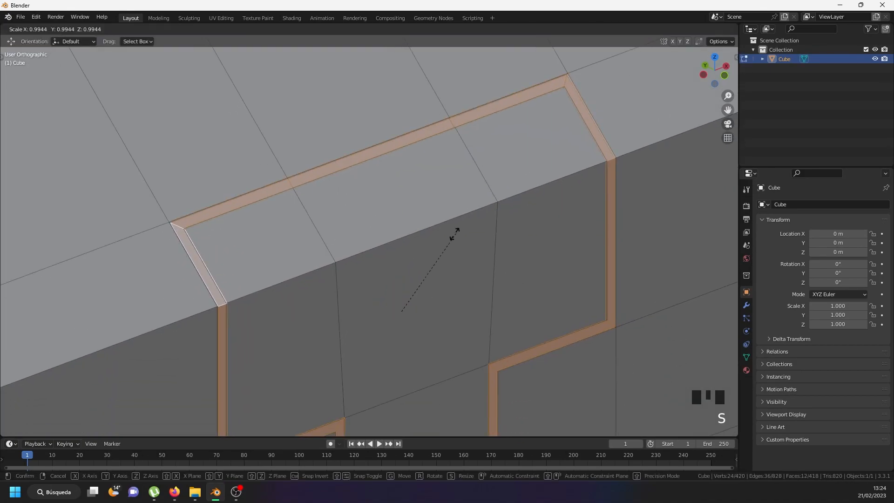
left_click(443, 237)
middle_click_drag(443, 238, 295, 205)
scroll(272, 280, "up", 5)
middle_click_drag(272, 279, 322, 241)
scroll(322, 242, "down", 7)
middle_click_drag(317, 176, 328, 254)
key("ctrl+z")
key("ctrl+z")
key("ctrl+z")
Step: Extrude the panel's border faces in place and shrink them about 0.011 m inward along their normals
scroll(331, 254, "up", 1)
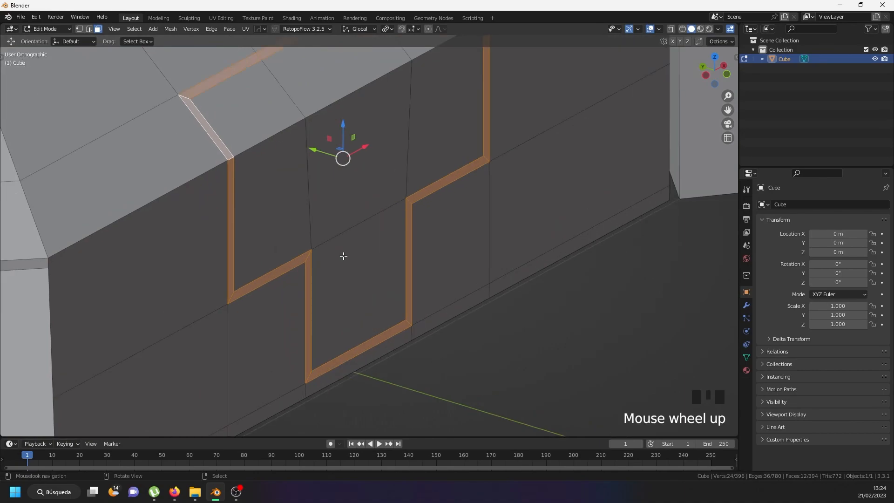
key("e")
left_click(417, 263)
key("alt+s")
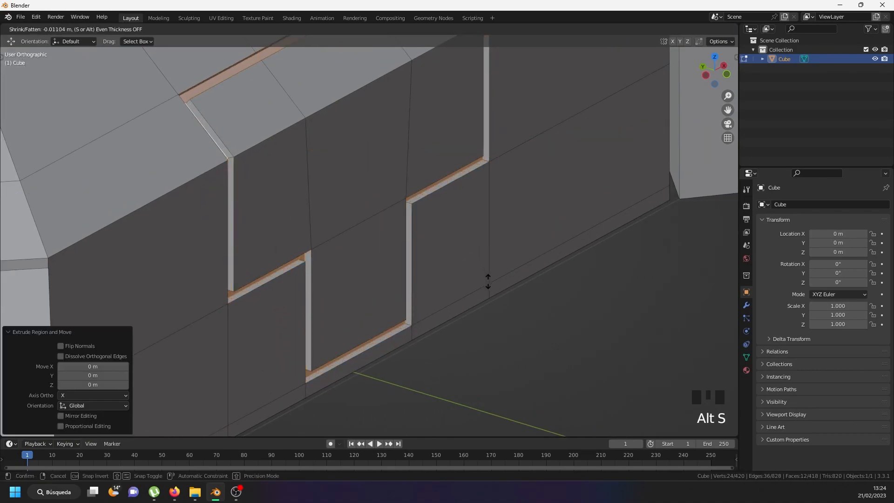
left_click(487, 288)
key("Tab")
scroll(416, 258, "down", 7)
middle_click_drag(416, 258, 211, 299)
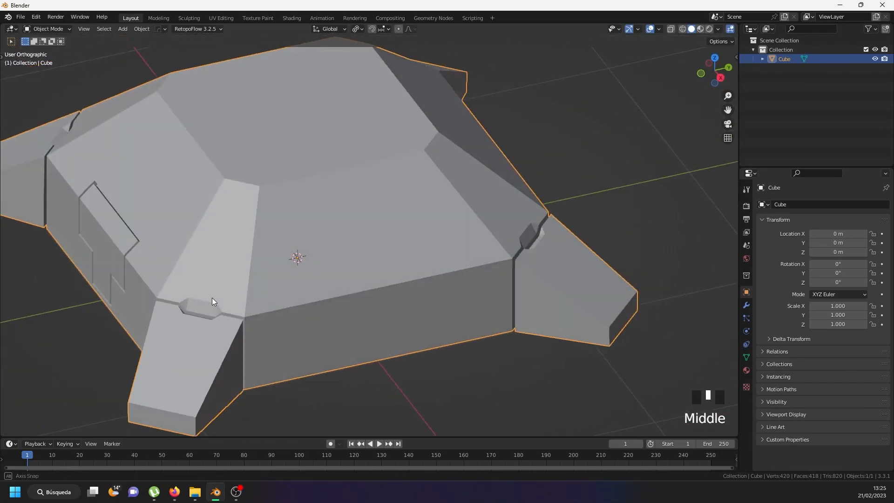
Step: Symmetrize the whole mesh from -Y to +Y to copy the grooved front panel to the opposite side
key("Tab")
key("a")
key("a")
key("a")
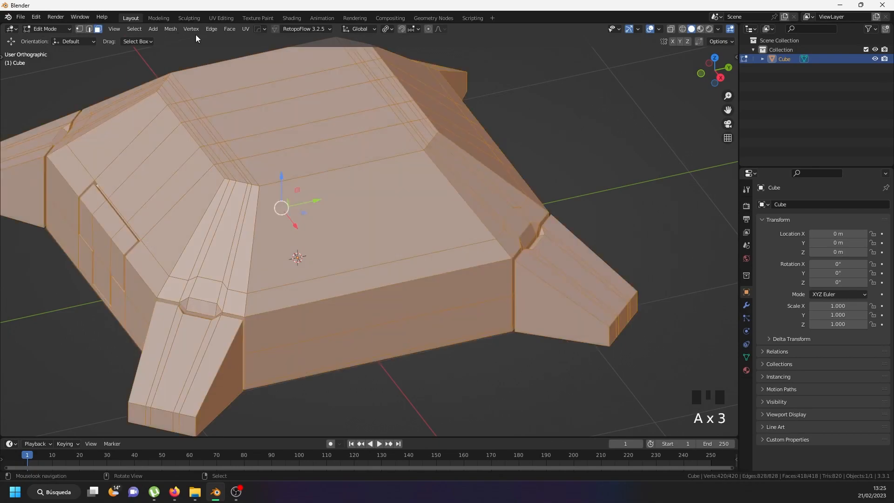
left_click(175, 28)
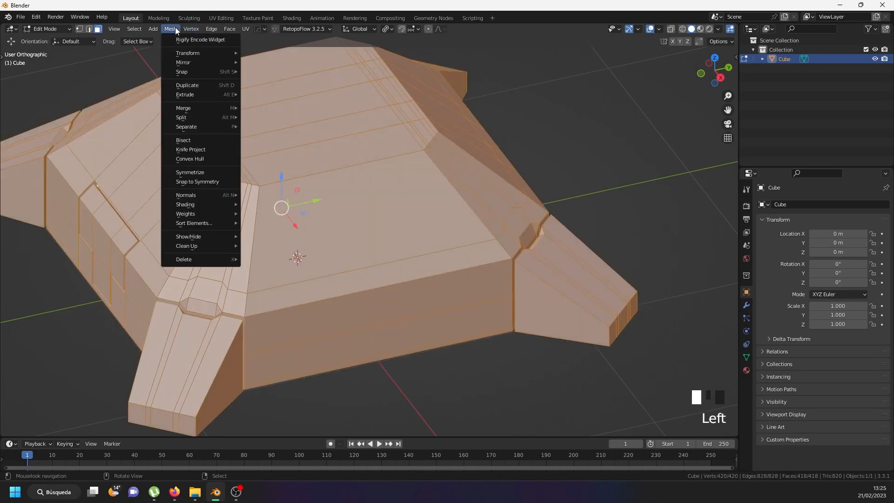
left_click(191, 173)
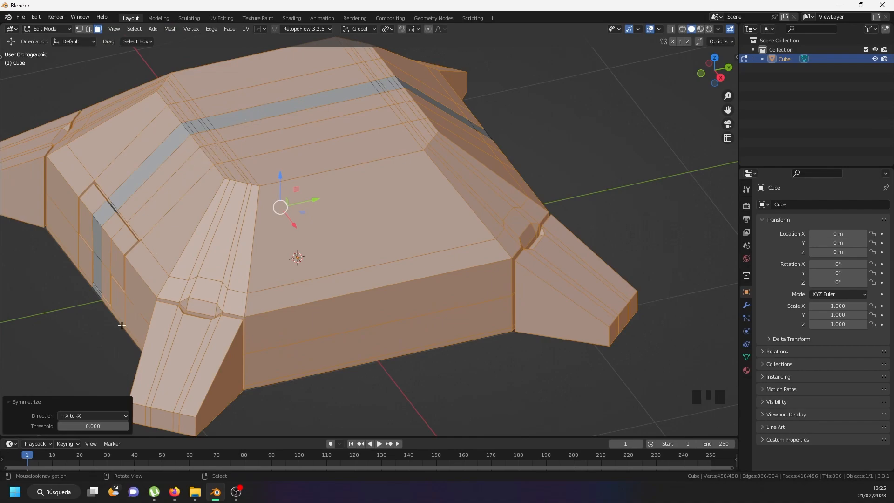
left_click(96, 415)
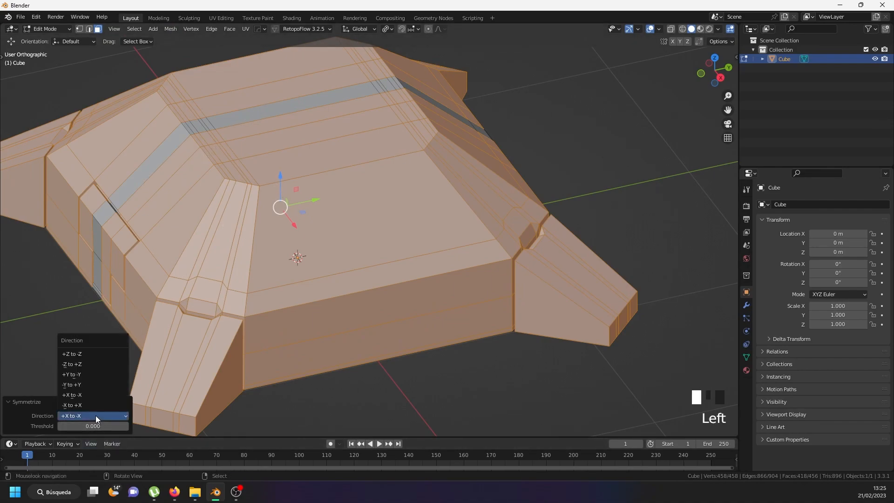
left_click(93, 385)
Step: Examine the symmetrized base and its T-shaped panel grooves from several sides in Object Mode
scroll(88, 379, "down", 4)
key("Tab")
middle_click_drag(195, 260, 223, 291)
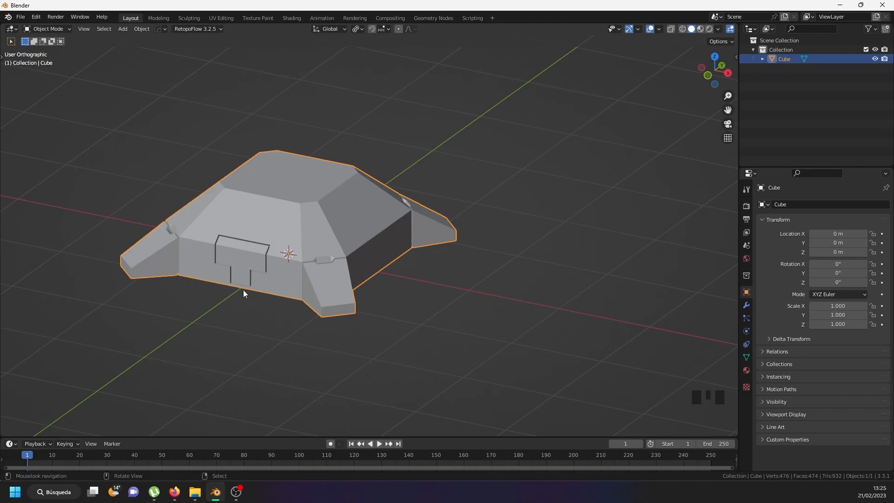
middle_click_drag(285, 182, 343, 200)
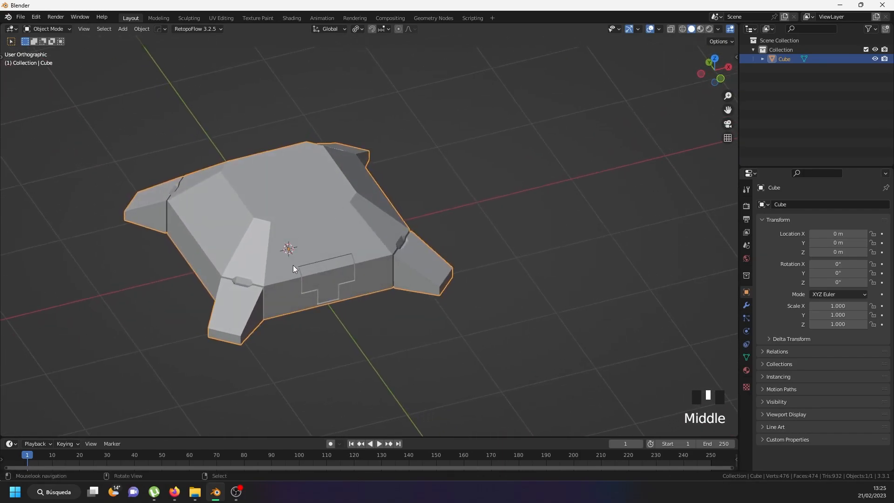
key("Tab")
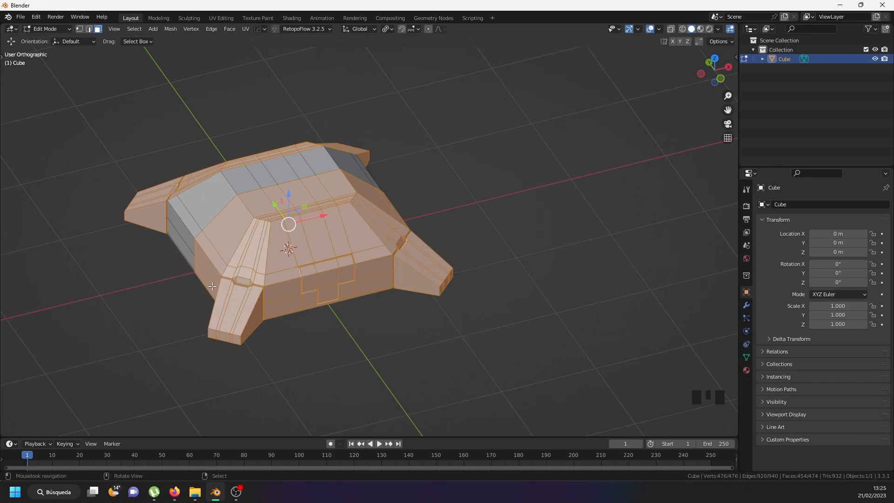
key("Tab")
middle_click_drag(247, 260, 186, 252)
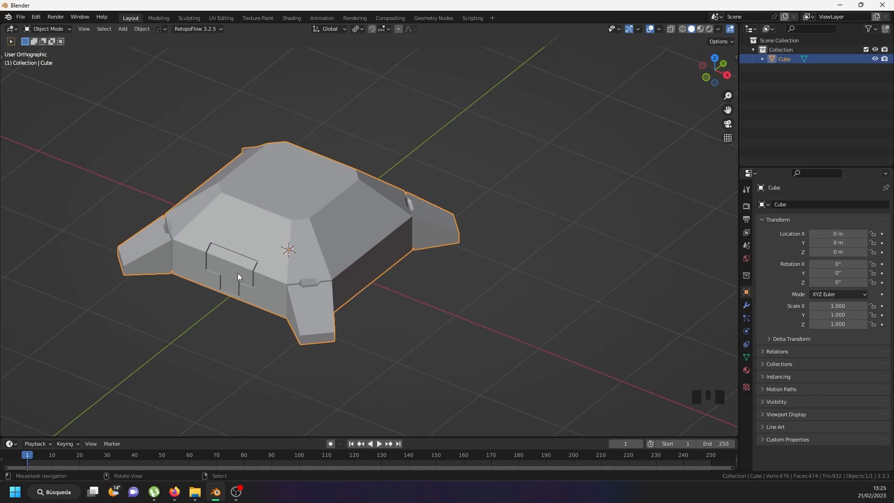
middle_click_drag(224, 293, 332, 275)
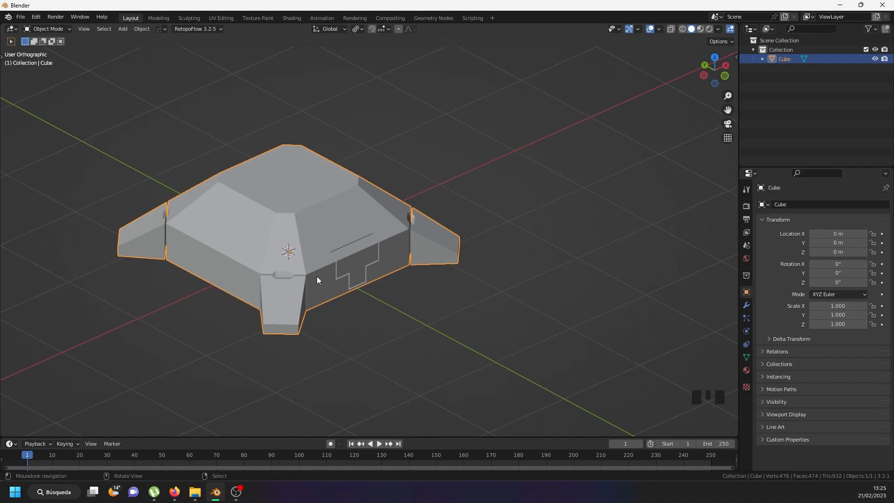
Step: Inspect the base's sides, leg joints and panel grooves from around the model, switching between Edit Mode and Object Mode
middle_click_drag(303, 208, 197, 252, "shift")
key("Tab")
key("Tab")
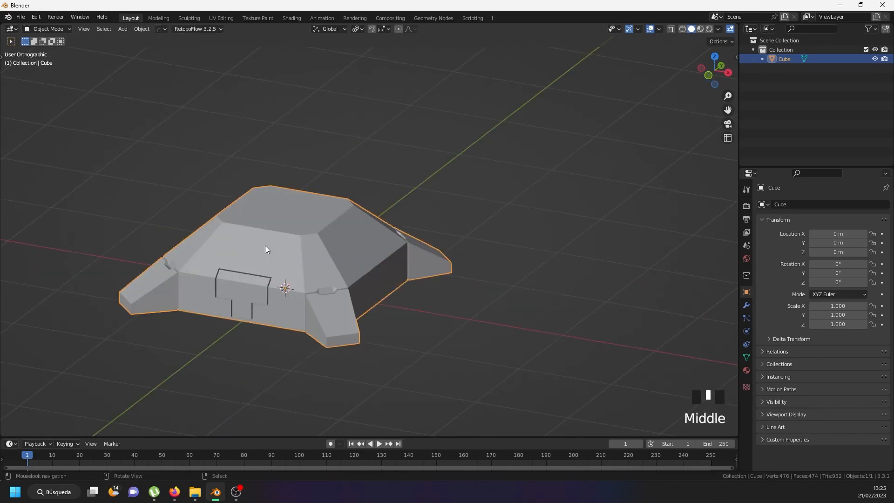
middle_click_drag(253, 244, 289, 259, "shift")
scroll(328, 224, "up", 3)
middle_click_drag(328, 223, 269, 238)
key("Tab")
key("Tab")
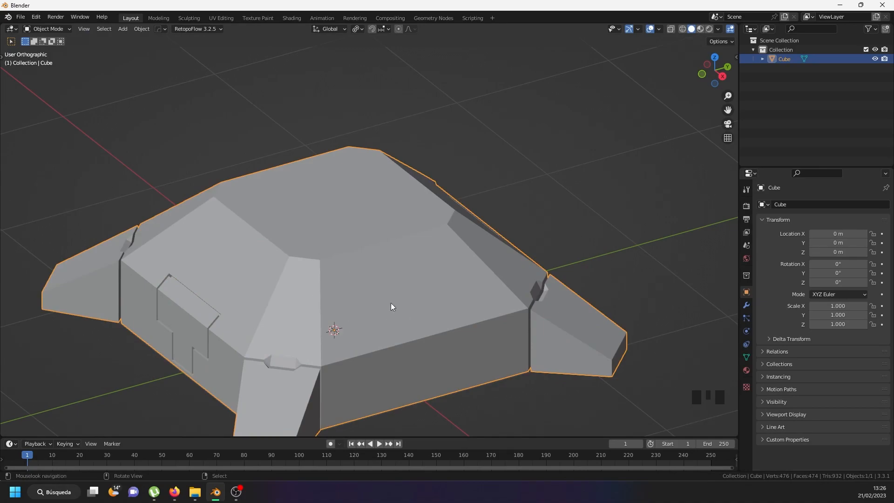
scroll(123, 287, "up", 4)
scroll(138, 281, "down", 5)
key("Tab")
key("Tab")
middle_click_drag(138, 282, 295, 262)
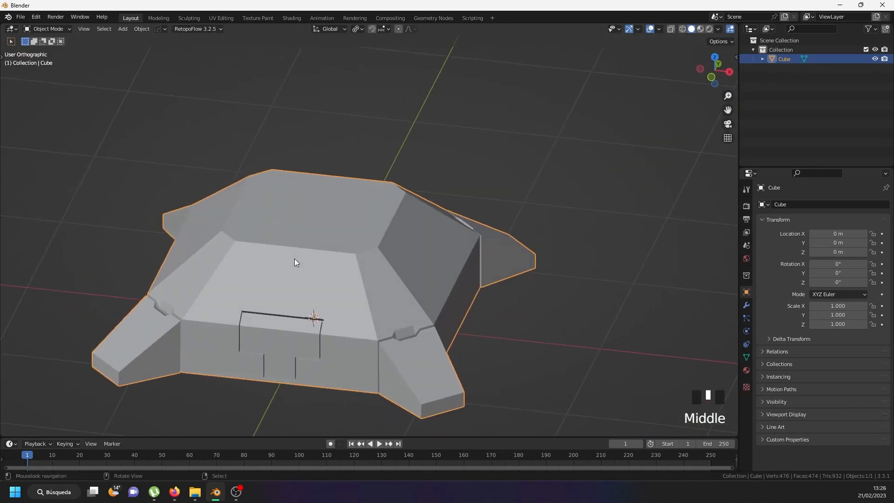
Step: Rename the Cube object as Base
triple_click(789, 55)
type("Base")
key("Return")
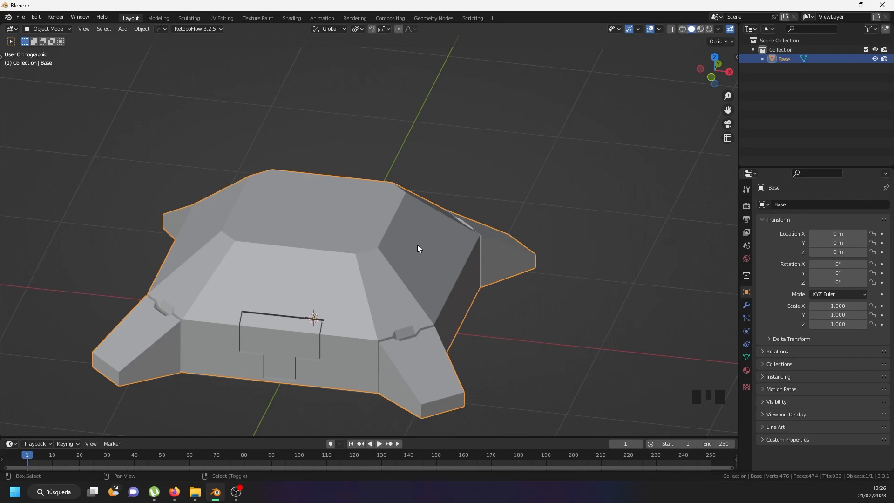
Step: Duplicate the Base object in place and move the duplicate to a new collection named Base
key("shift+d")
right_click(465, 205)
key("m")
left_click(466, 207)
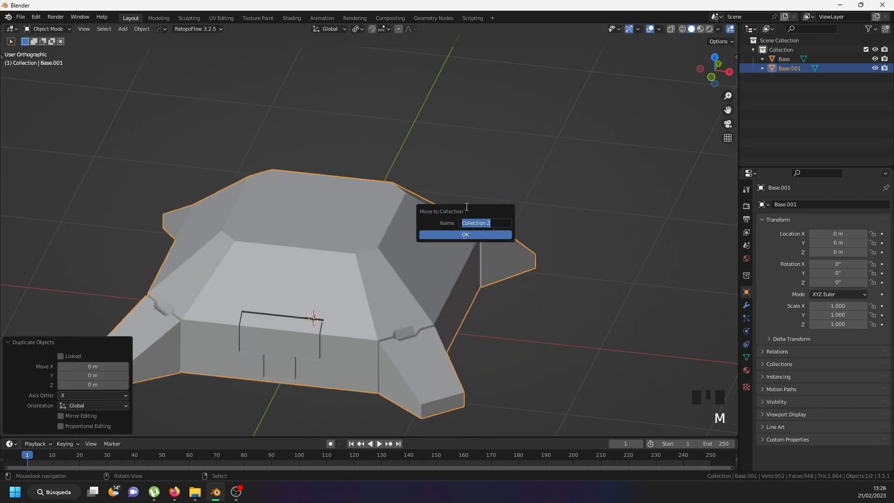
type("Base")
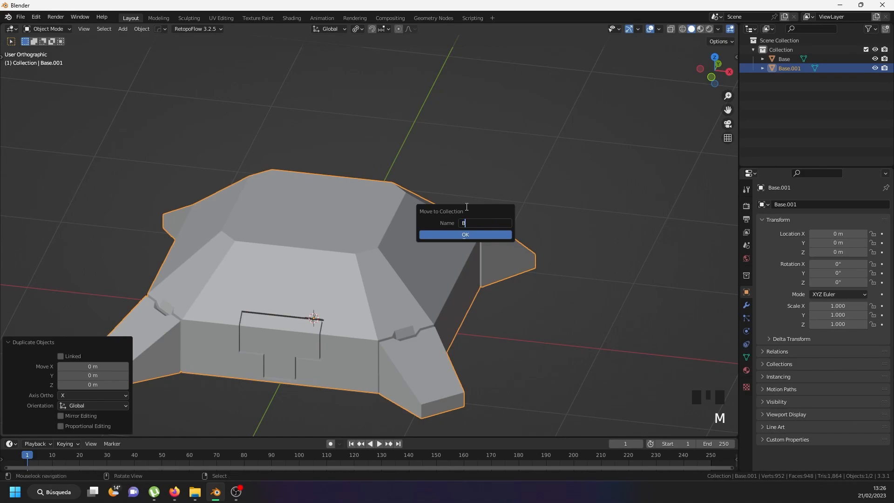